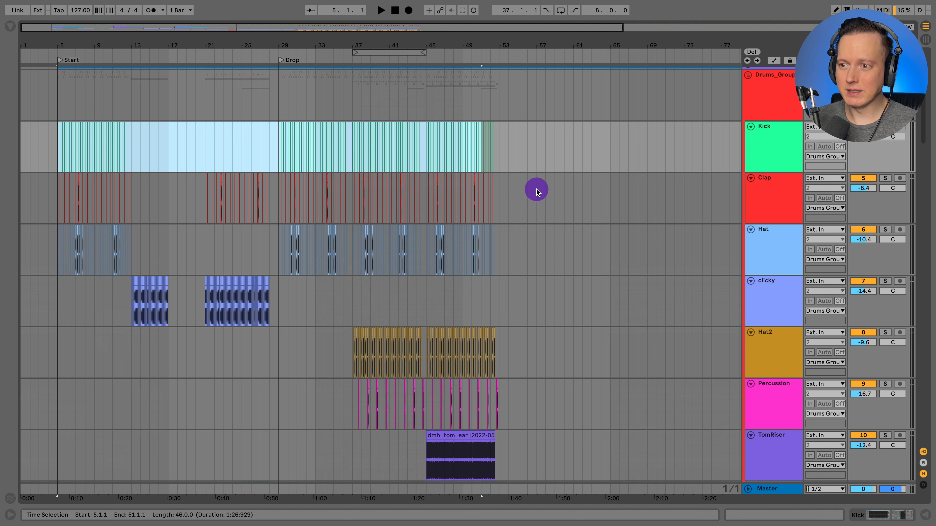
Step: Play the arrangement from the Start marker and examine the clips on the drum and FX tracks
click(57, 153)
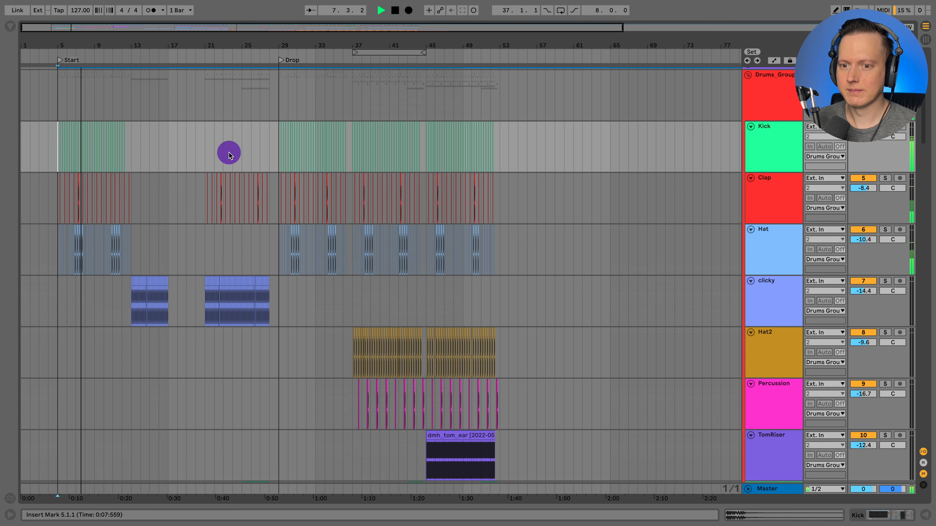
scroll(180, 153, down, 3)
scroll(181, 154, down, 10)
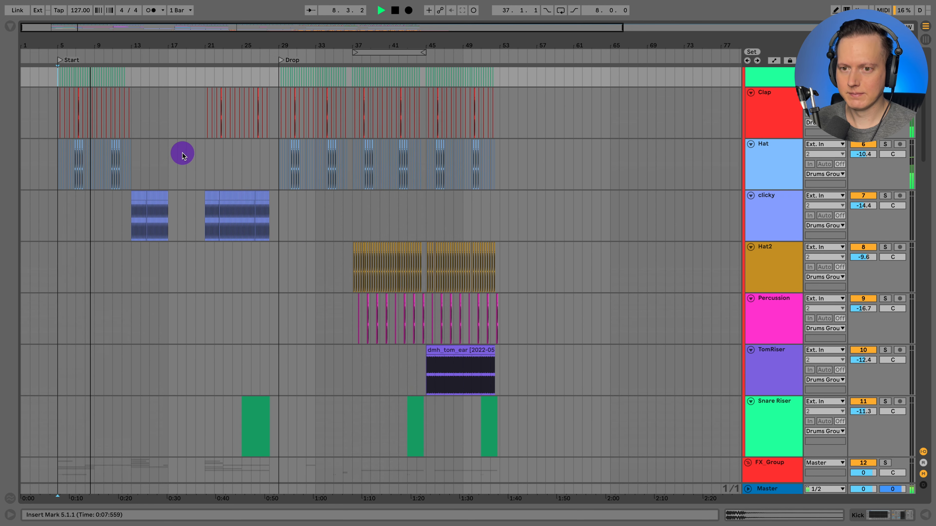
scroll(184, 158, down, 5)
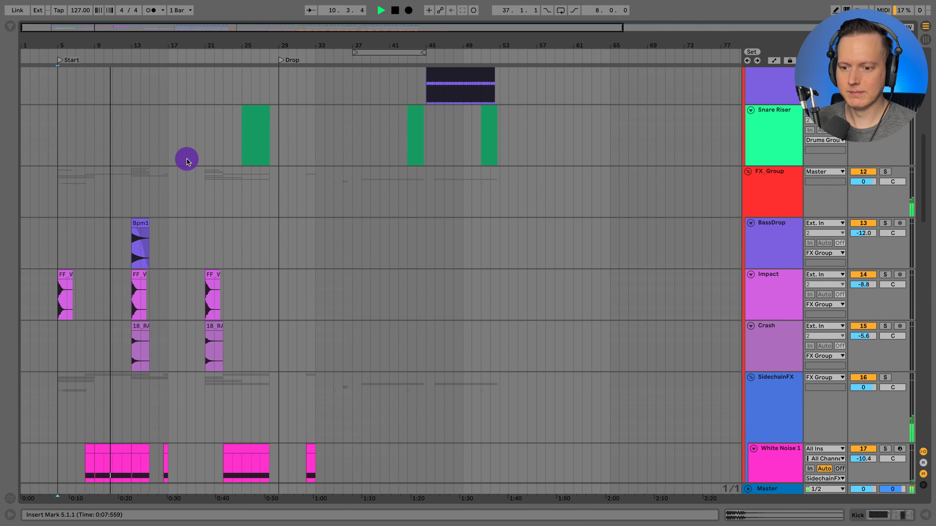
scroll(187, 160, down, 5)
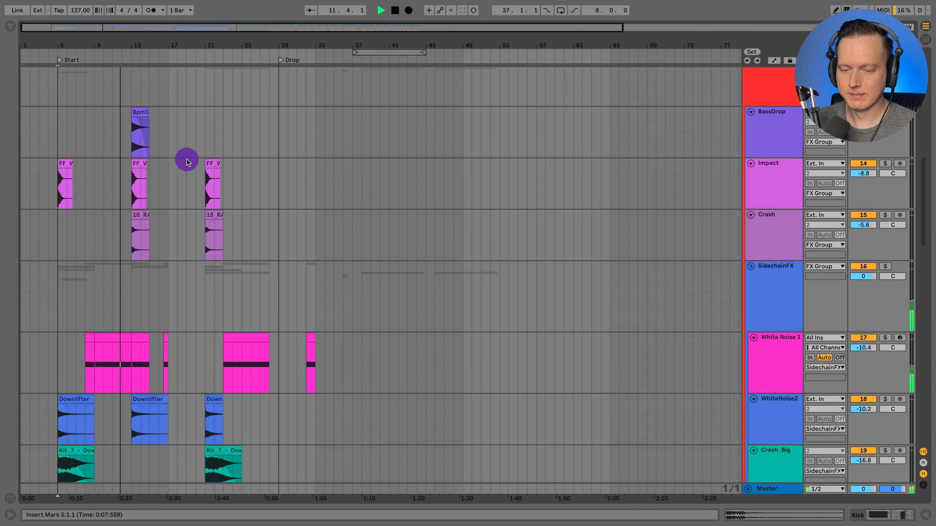
scroll(186, 159, down, 5)
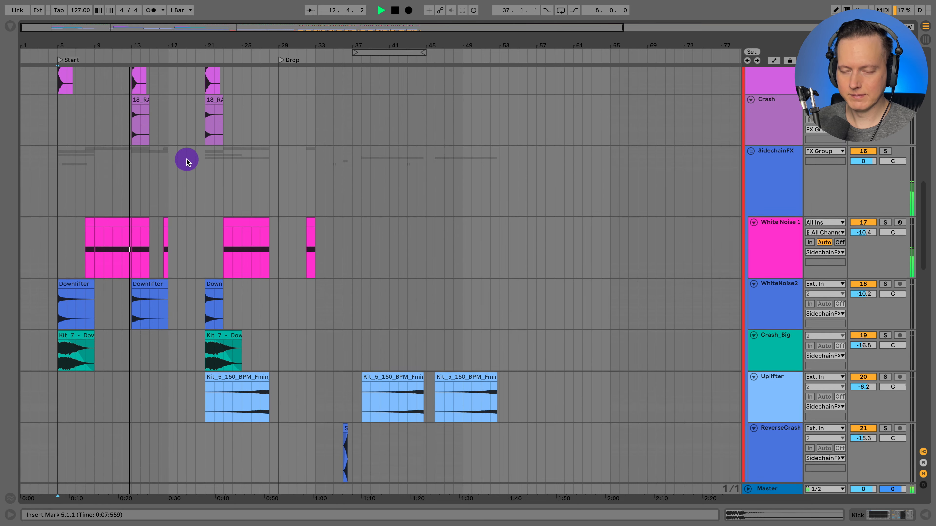
scroll(186, 160, down, 10)
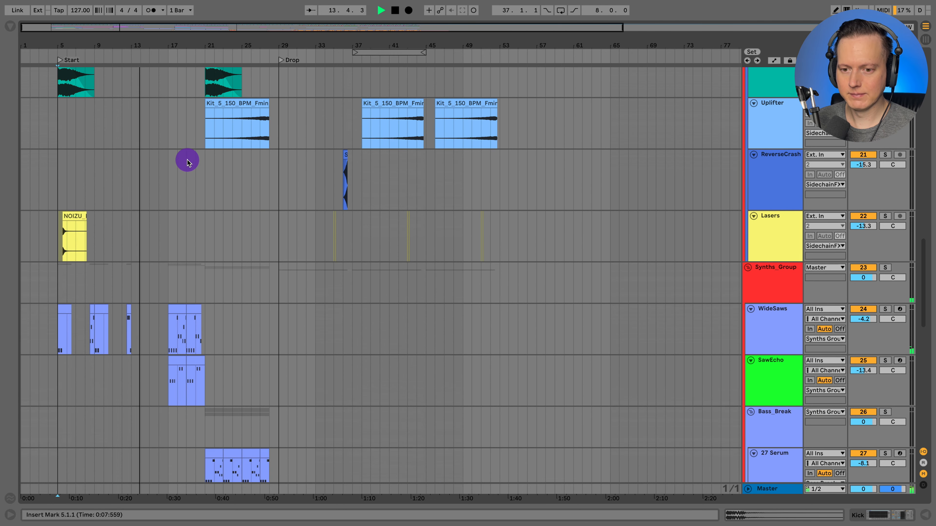
Step: Examine the WideSaws, SawEcho and Bass_Break clips from bar 17 up to the Drop during playback
scroll(190, 161, down, 2)
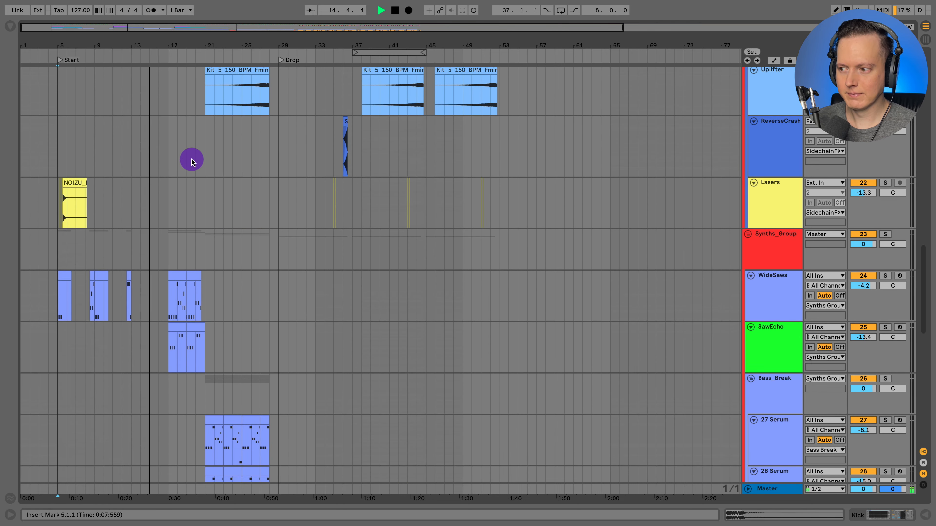
scroll(192, 161, down, 1)
scroll(197, 162, down, 5)
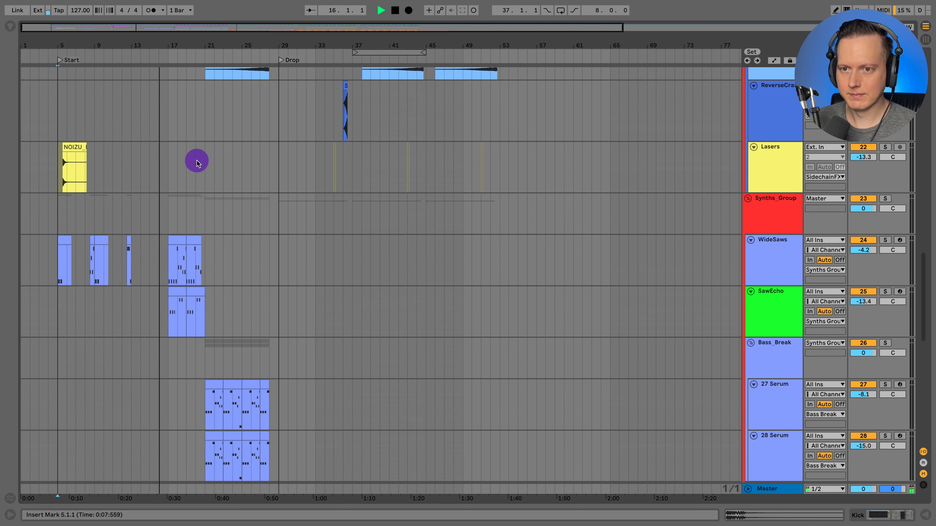
drag(167, 37, 167, 79)
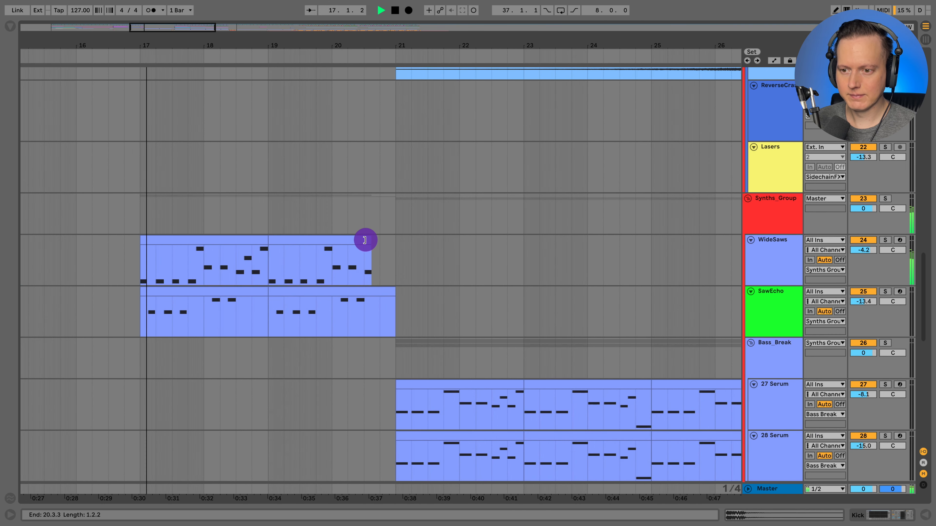
scroll(372, 239, down, 8)
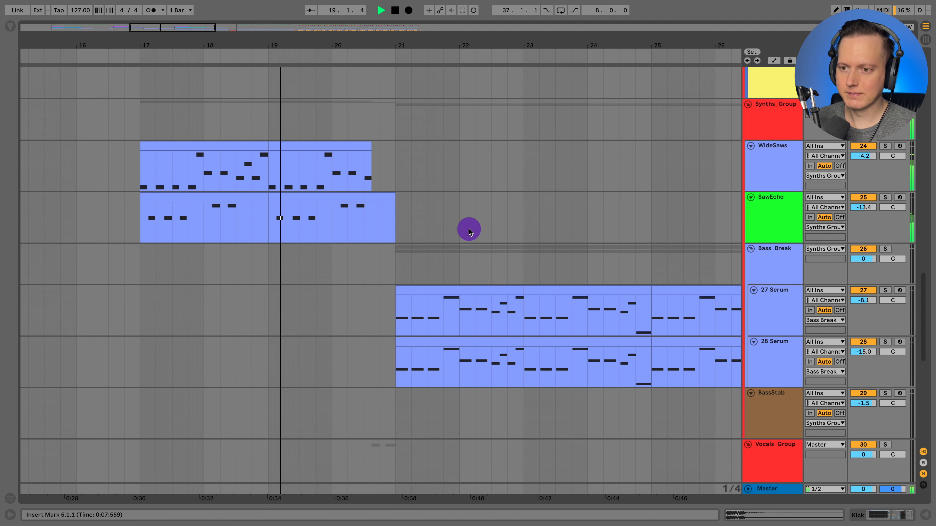
scroll(468, 229, right, 5)
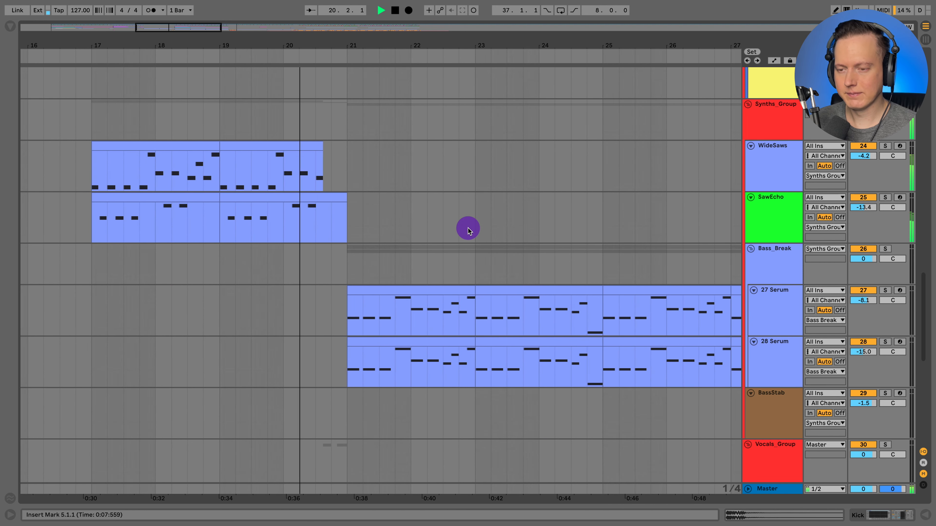
scroll(465, 229, right, 20)
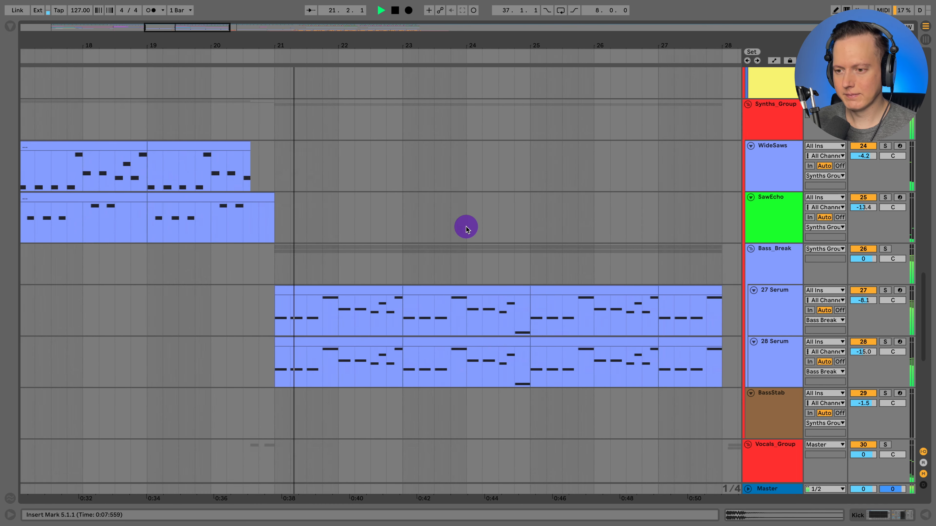
scroll(455, 227, down, 3)
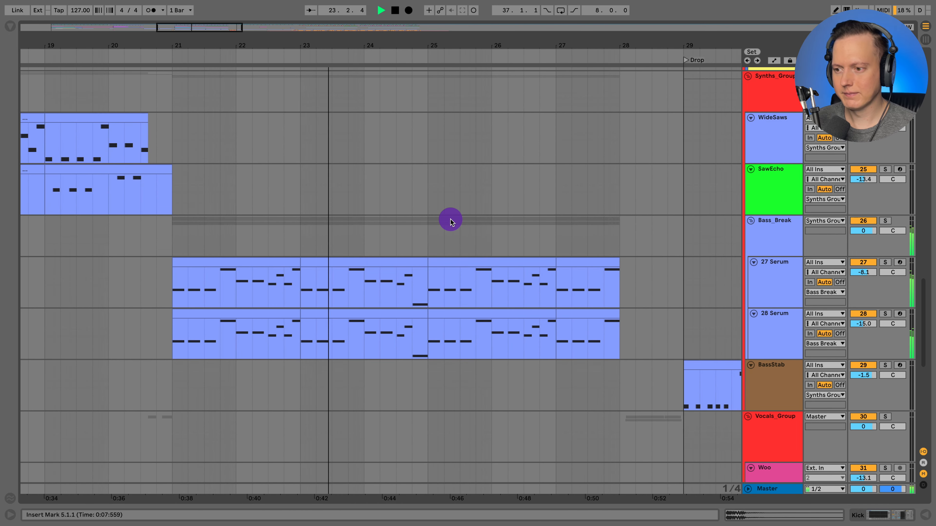
scroll(448, 221, right, 2)
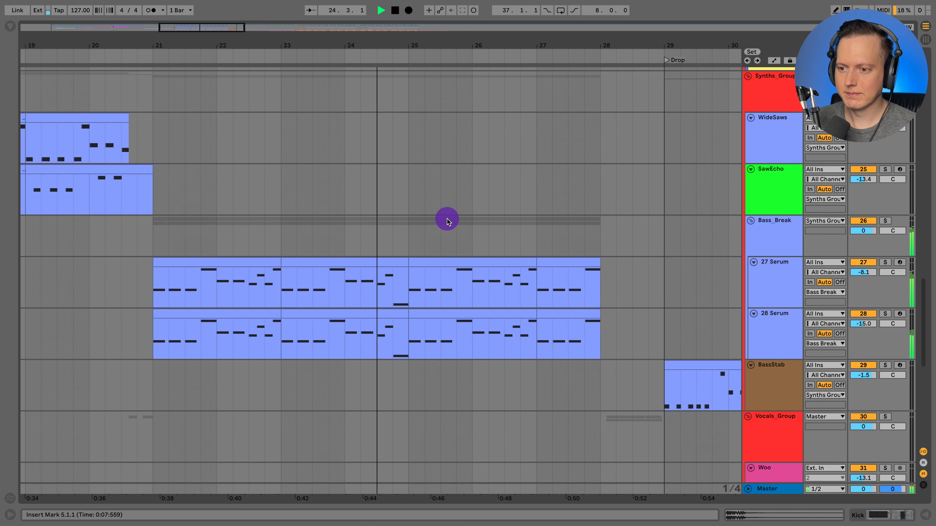
scroll(446, 220, right, 1)
scroll(445, 220, right, 14)
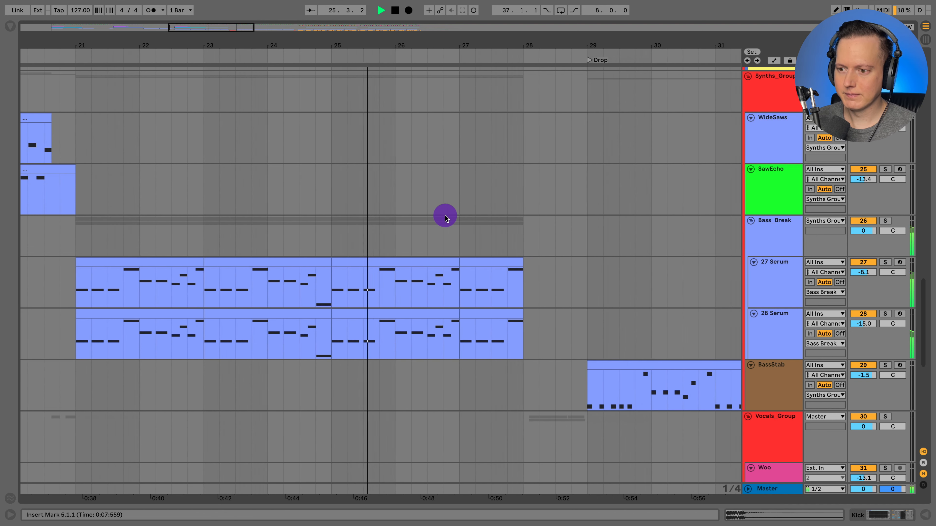
scroll(445, 218, right, 18)
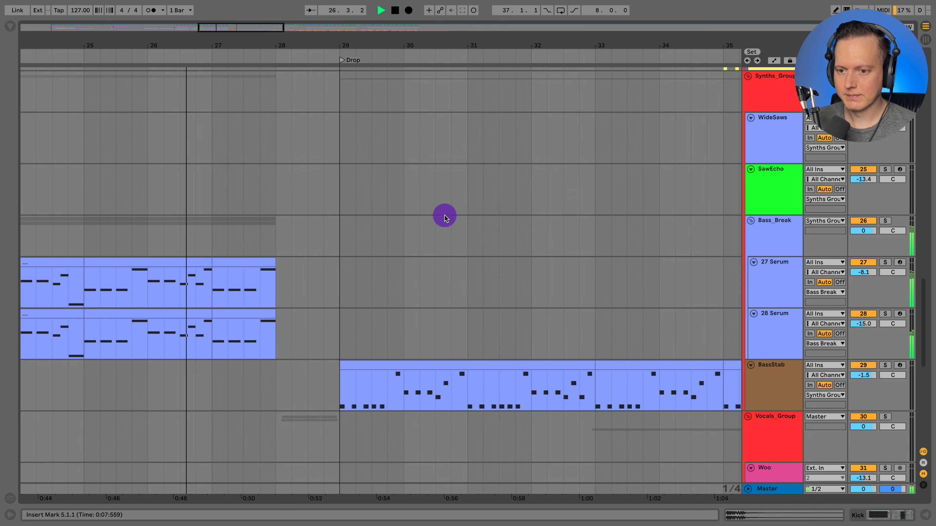
Step: Follow playback through the Drop, examining the BassStab pattern and the vocal clips between bars 28 and 37
scroll(443, 218, down, 3)
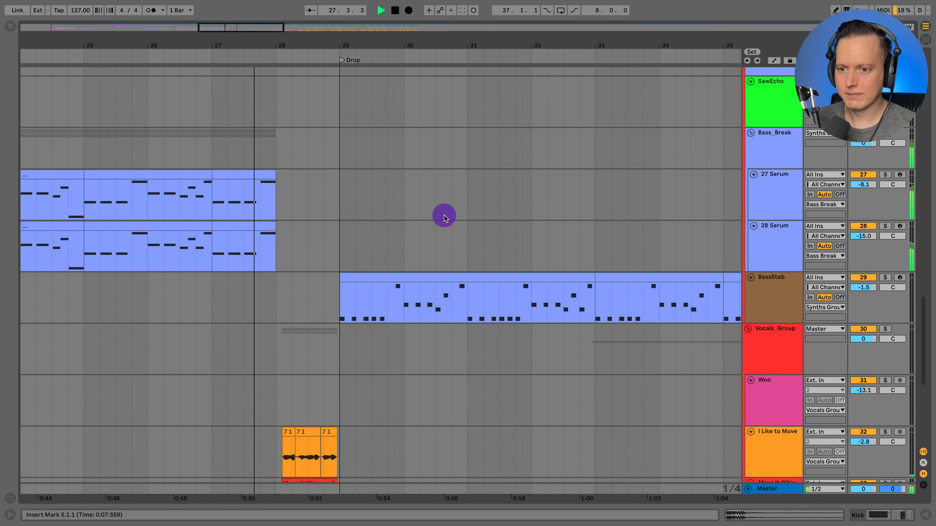
scroll(443, 217, down, 5)
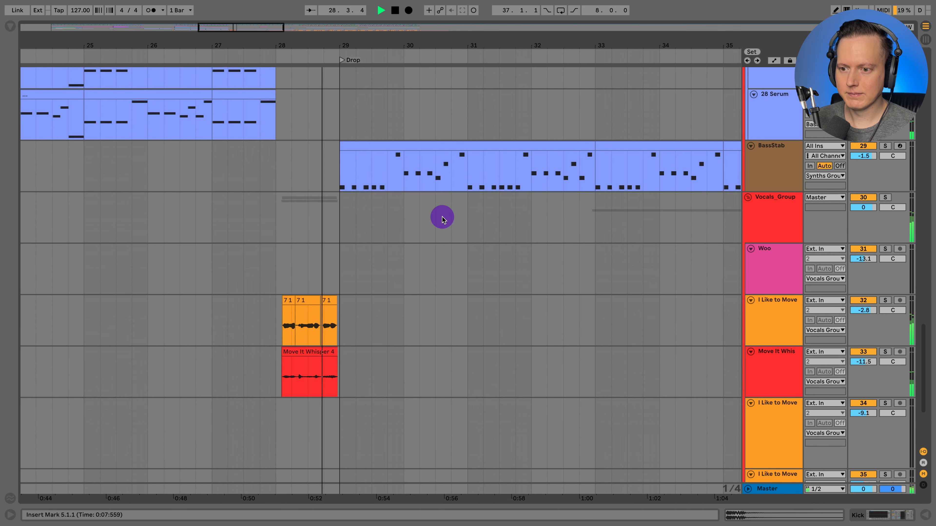
scroll(442, 217, down, 1)
scroll(442, 217, right, 16)
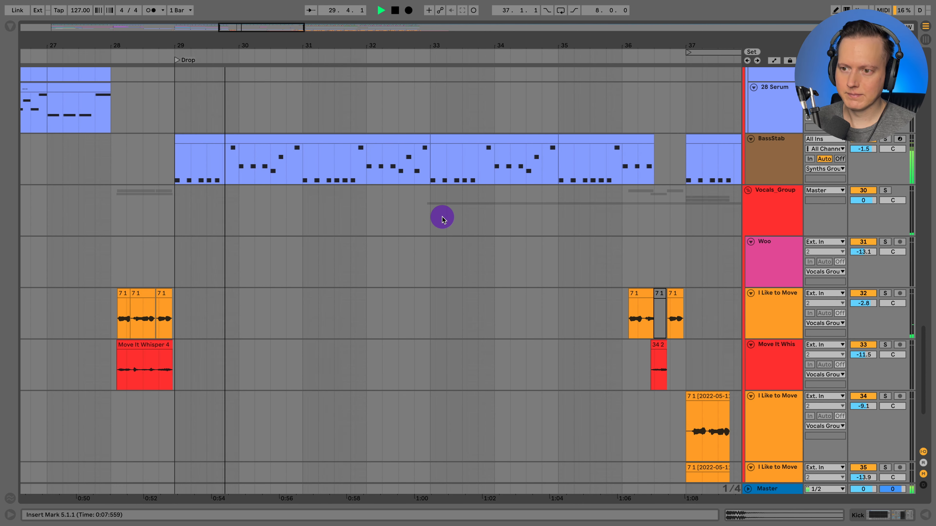
scroll(442, 217, up, 2)
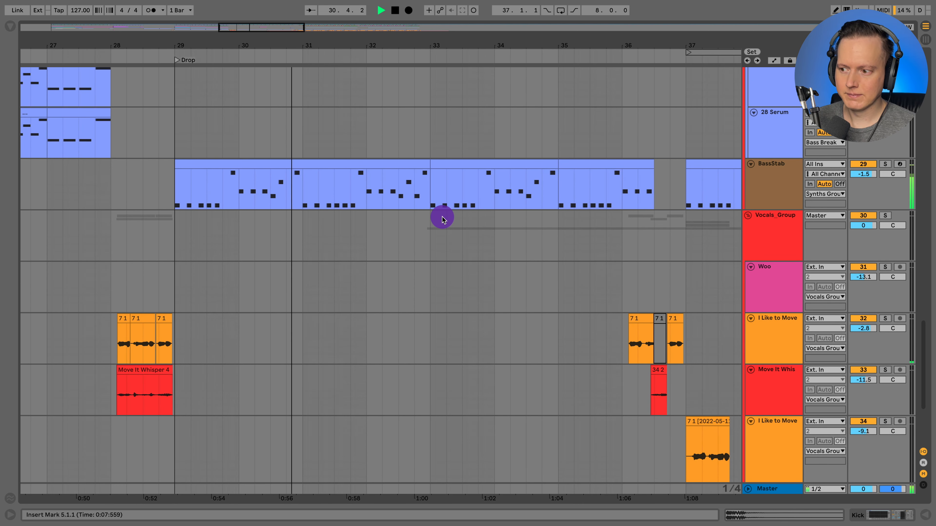
scroll(444, 220, right, 4)
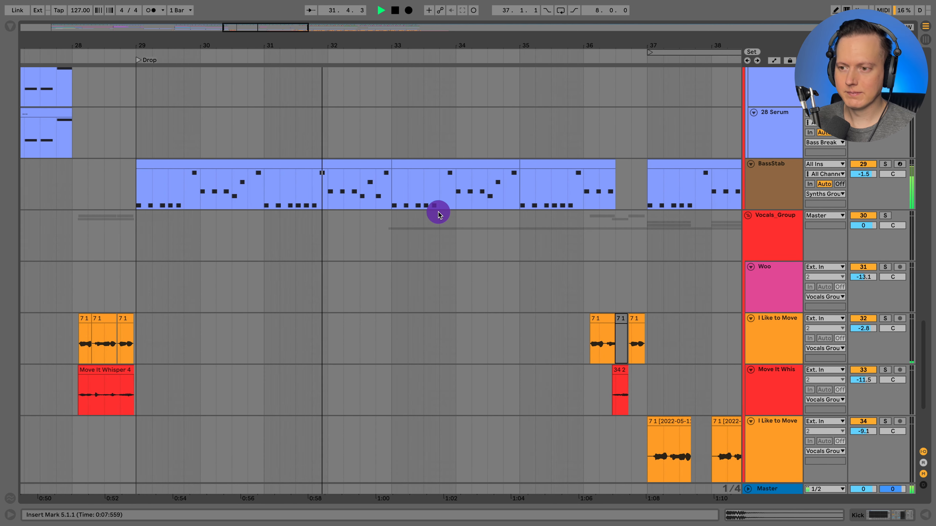
scroll(439, 215, right, 1)
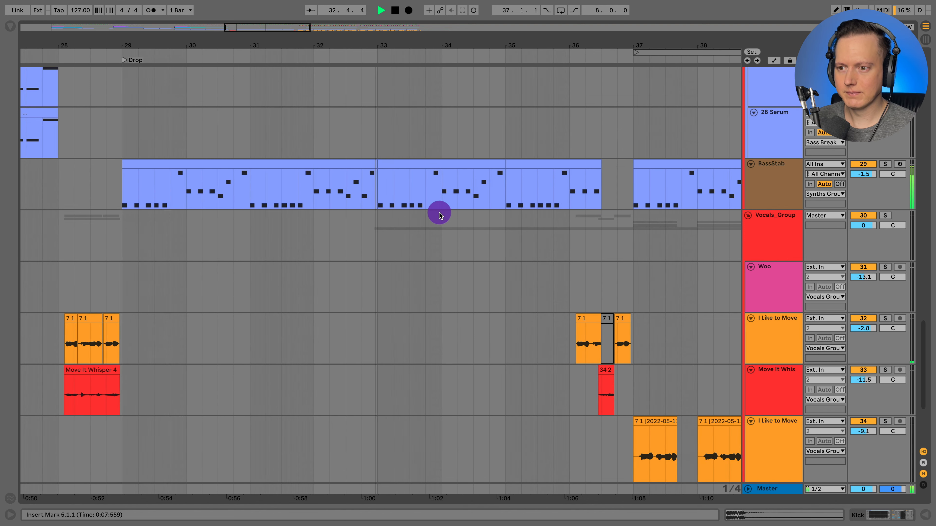
scroll(439, 215, right, 2)
scroll(439, 215, right, 2)
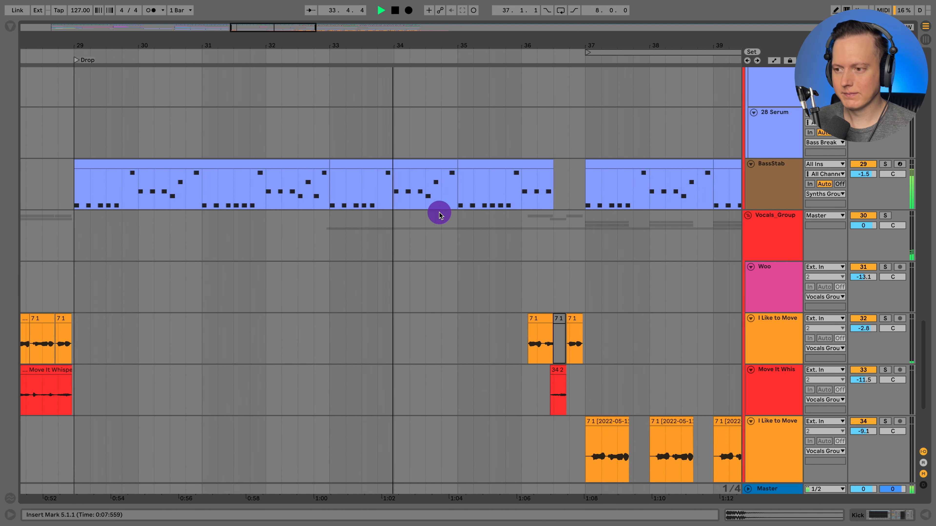
scroll(439, 215, right, 5)
scroll(439, 215, down, 3)
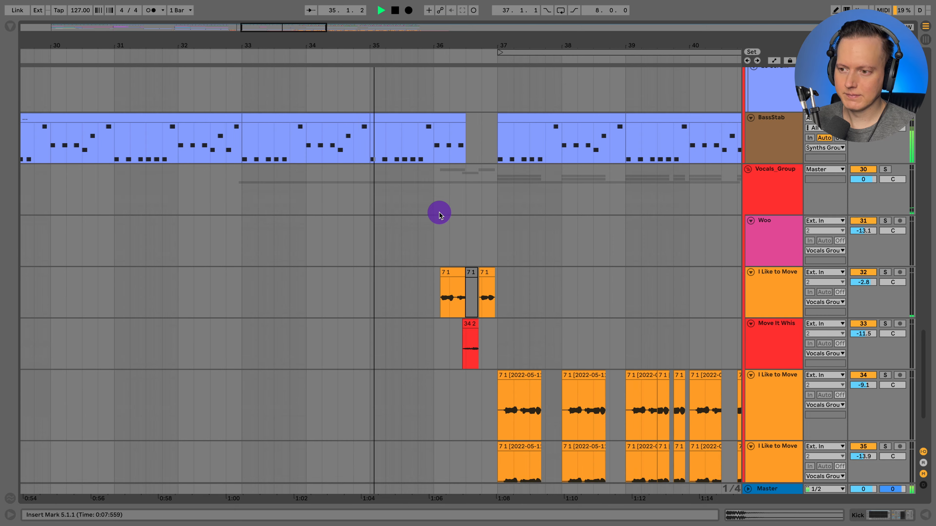
scroll(440, 215, down, 3)
scroll(440, 214, right, 7)
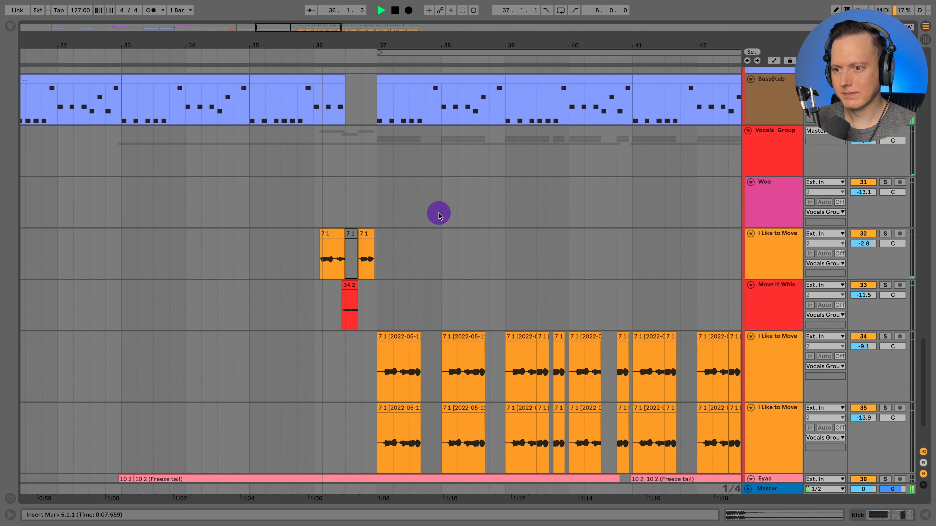
scroll(439, 215, right, 2)
scroll(439, 215, right, 5)
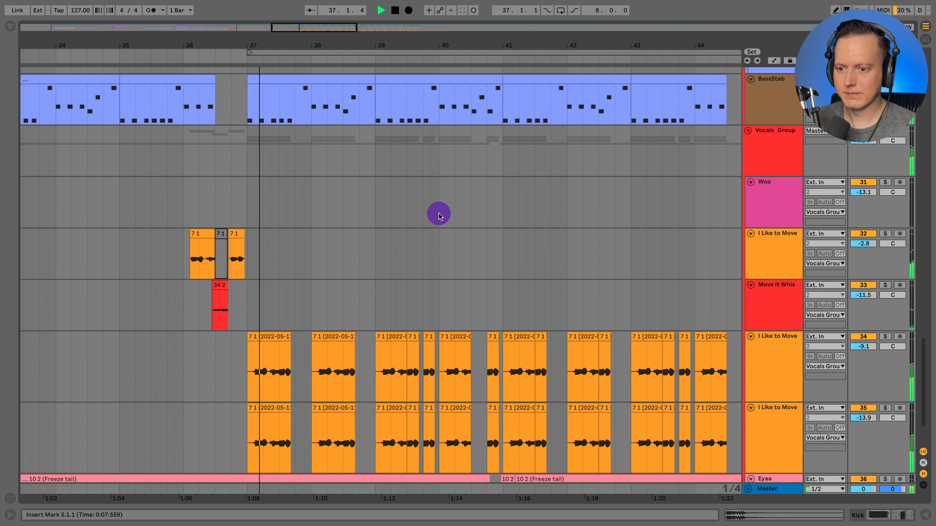
Step: Examine the layered I Like to Move vocal chops, the Eyaa track and BassStab from bar 37 to the arrangement's end
scroll(438, 216, down, 5)
scroll(439, 216, right, 6)
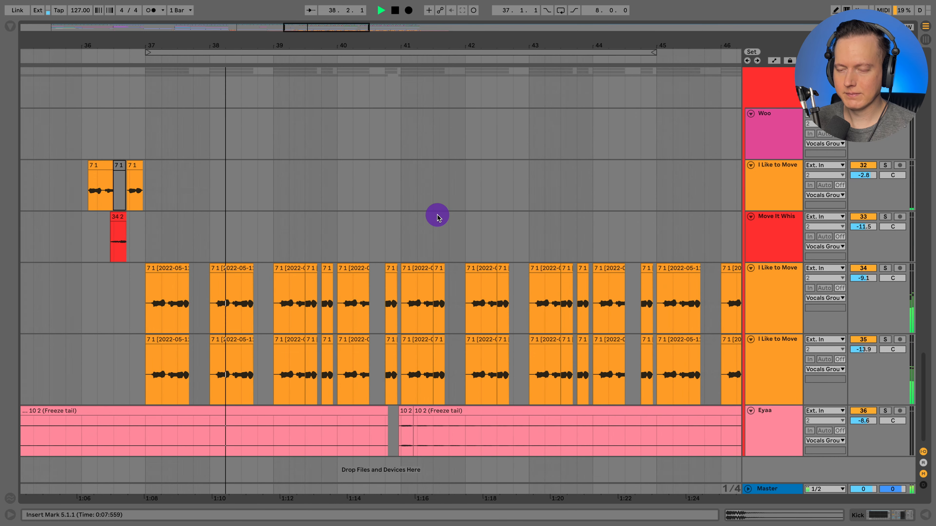
scroll(438, 216, right, 1)
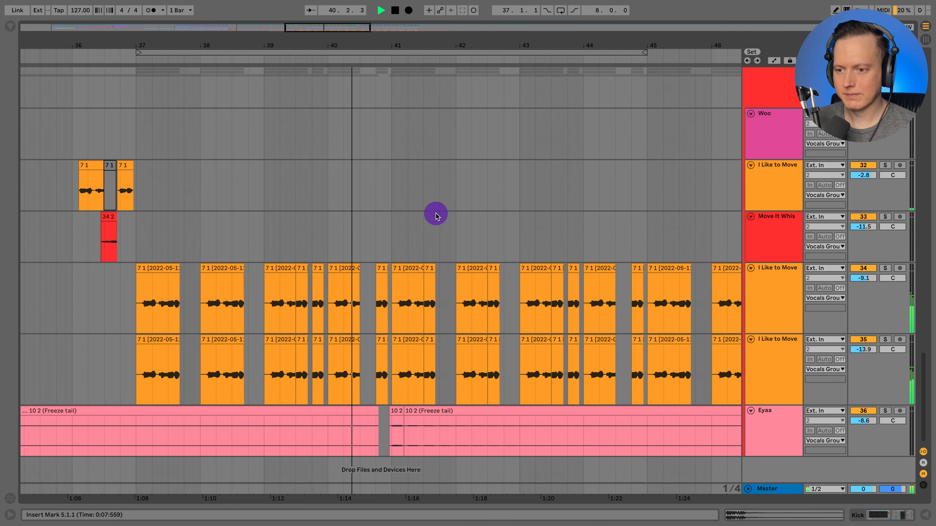
scroll(436, 215, left, 2)
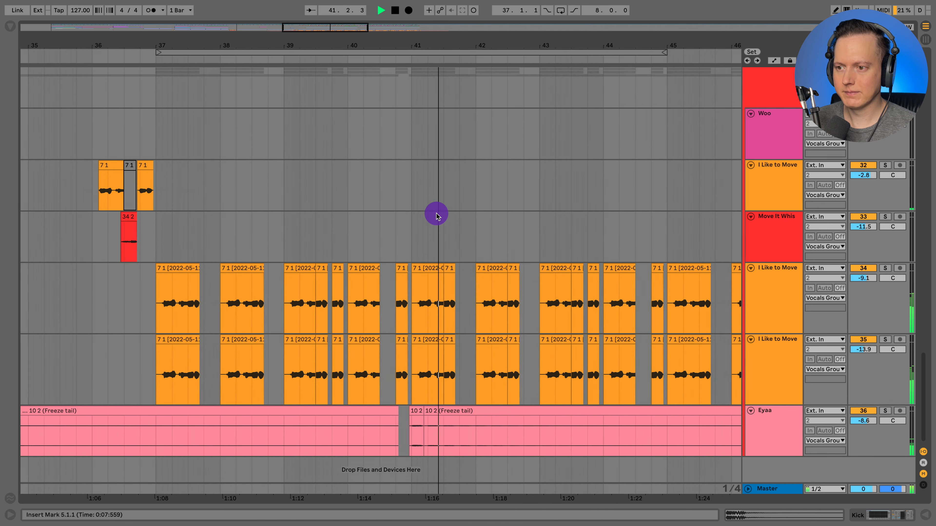
scroll(435, 215, up, 7)
scroll(437, 216, right, 3)
scroll(436, 216, down, 2)
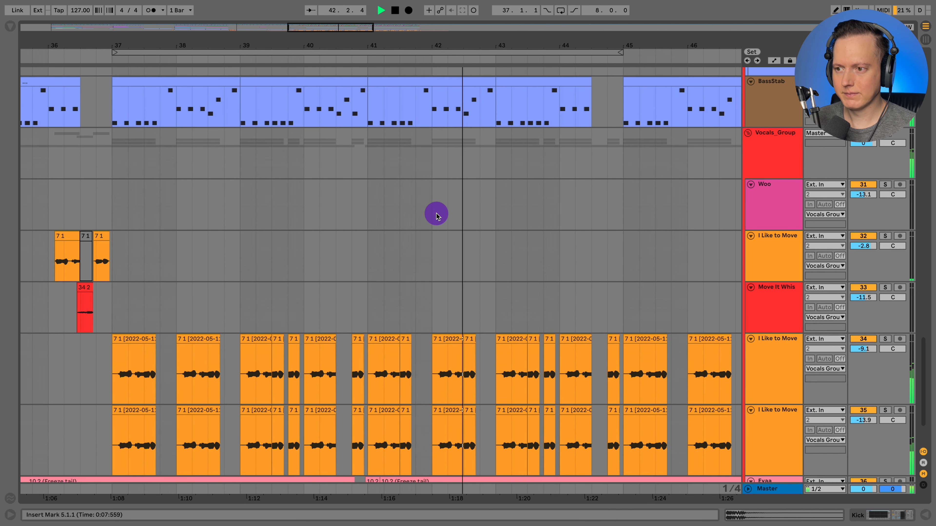
scroll(437, 216, right, 8)
scroll(436, 215, right, 10)
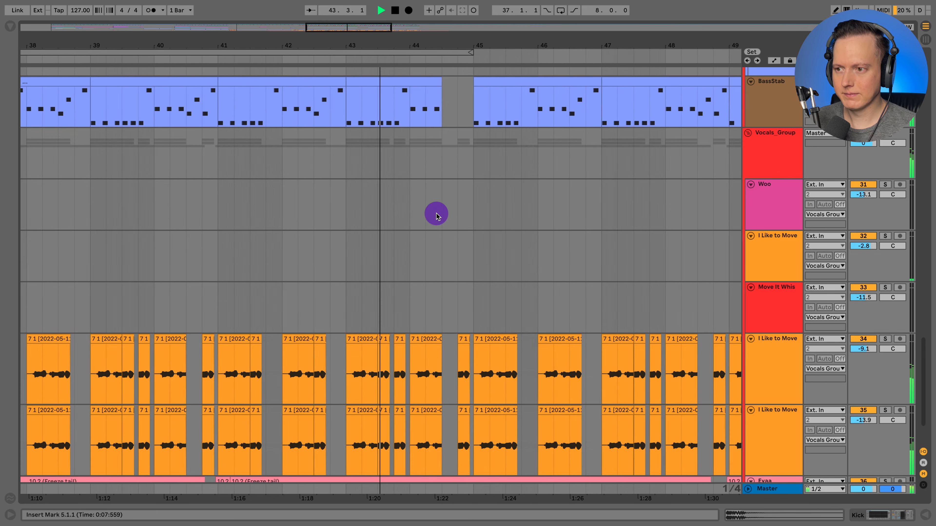
scroll(437, 215, right, 5)
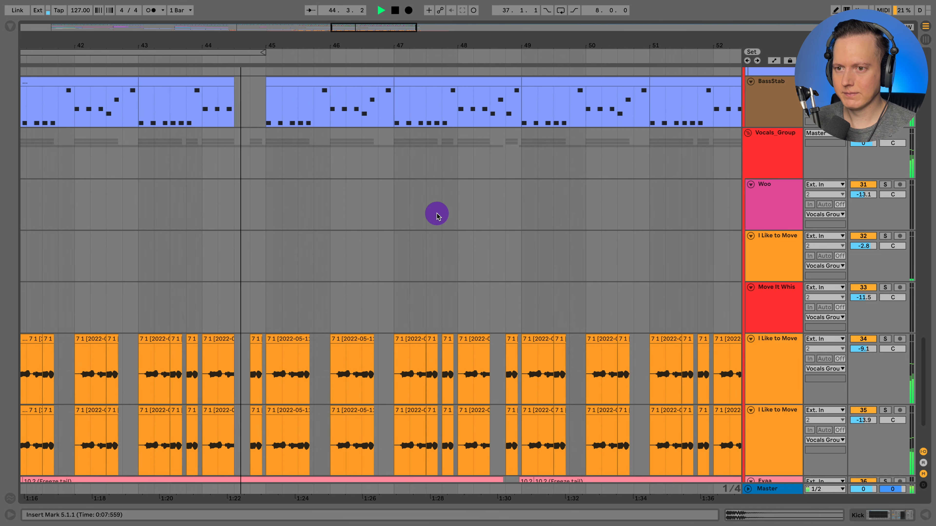
scroll(438, 216, right, 6)
scroll(437, 215, up, 10)
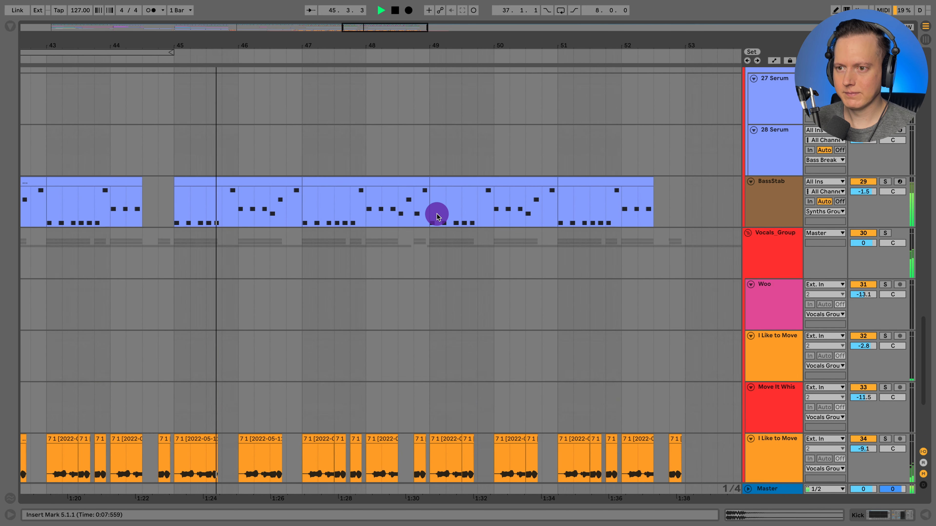
scroll(437, 216, up, 20)
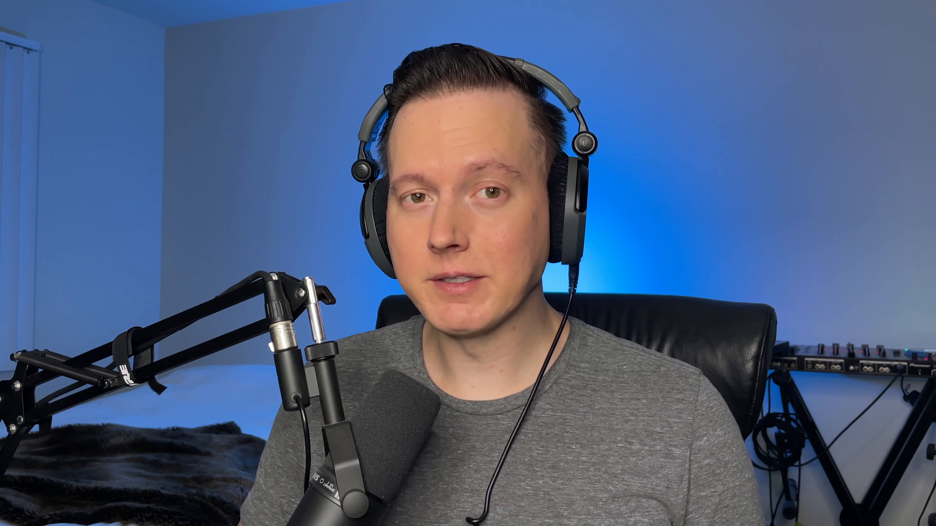
Step: Fold the Drums_Group track
click(747, 85)
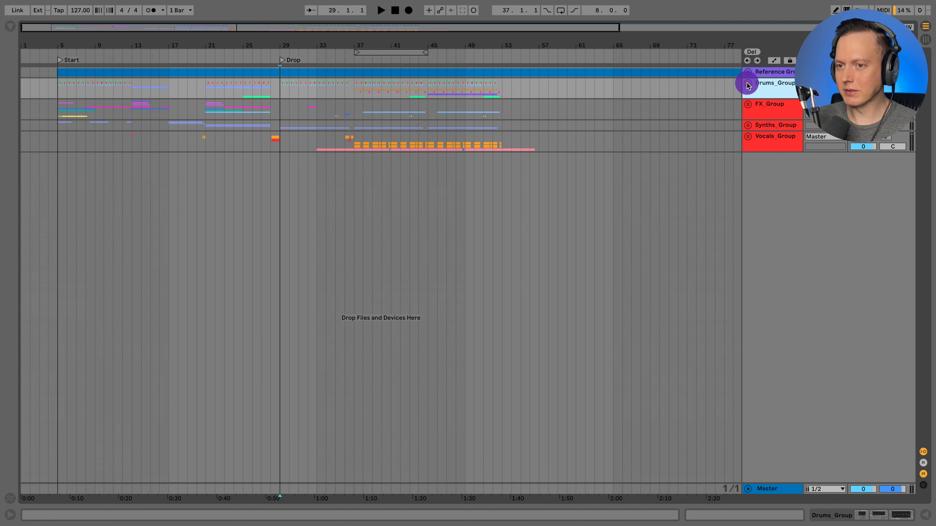
Step: Unfold the Drums_Group track into its individual drum tracks and check the group's effect devices
click(747, 84)
click(861, 516)
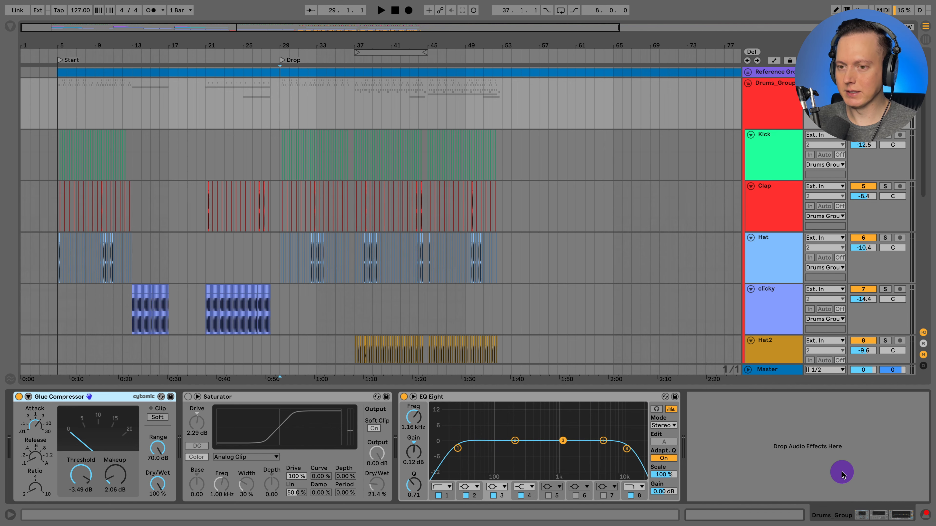
click(925, 515)
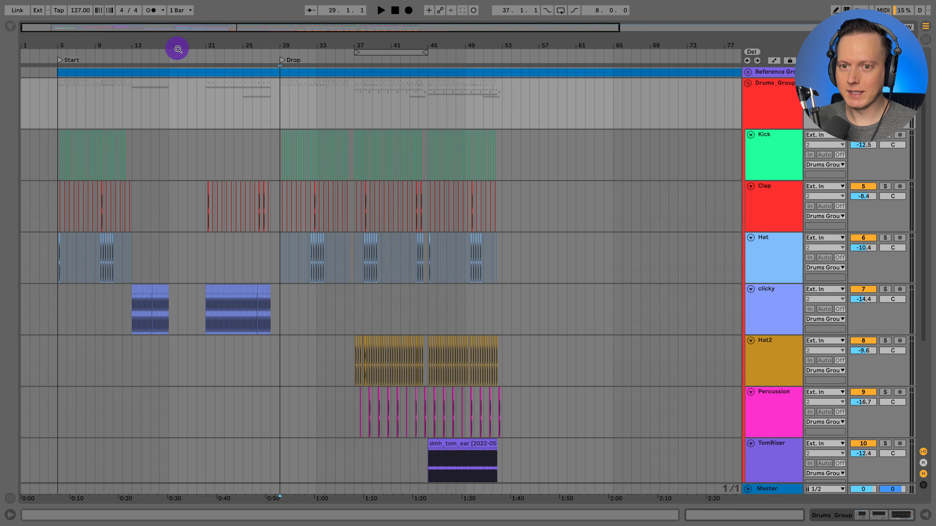
Step: Solo the Kick track and listen to its pattern from the Start locator at bar 5
drag(51, 48, 117, 109)
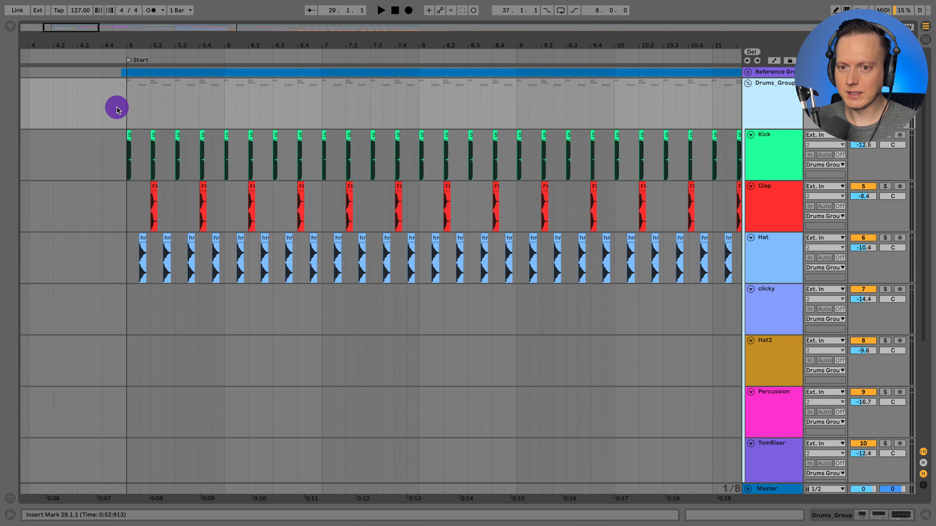
click(885, 135)
key(space)
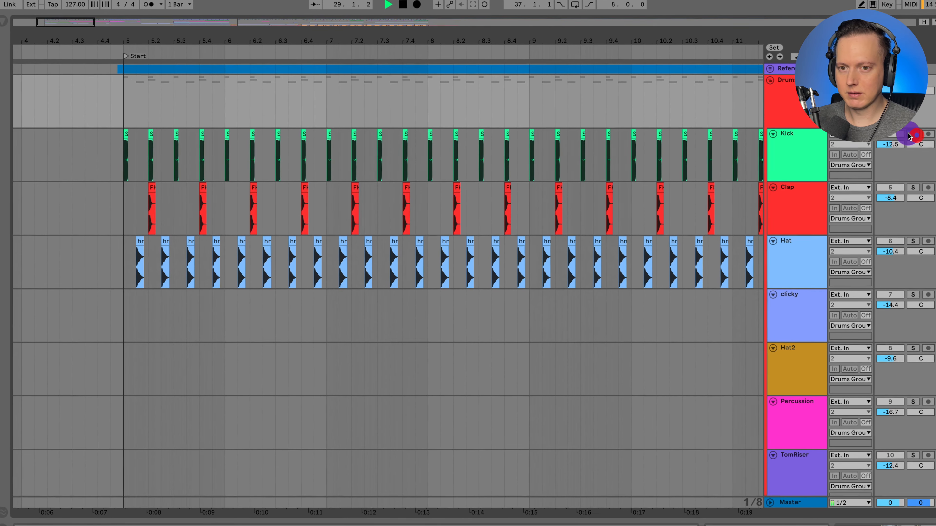
click(122, 153)
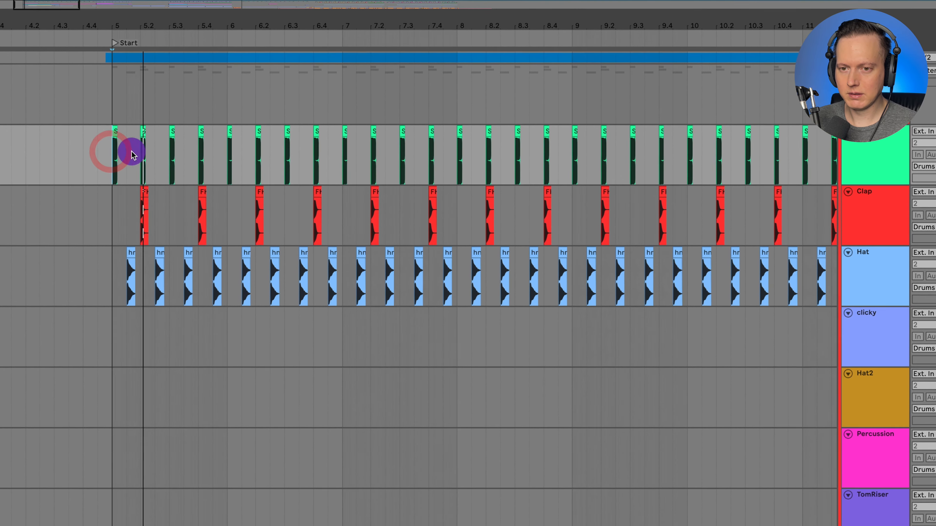
Step: Listen to the Clap pattern and the Hat pattern in the section starting at bar 5
click(148, 222)
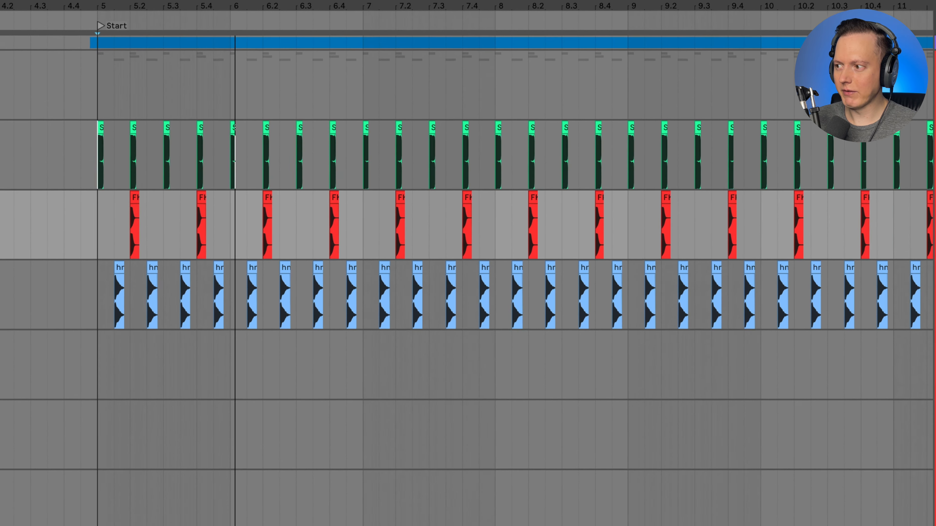
click(122, 233)
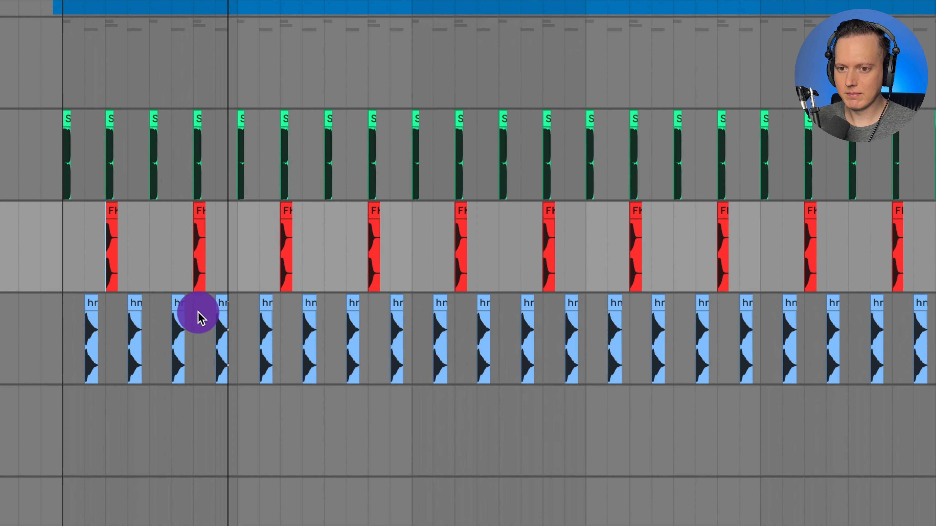
click(69, 327)
click(63, 328)
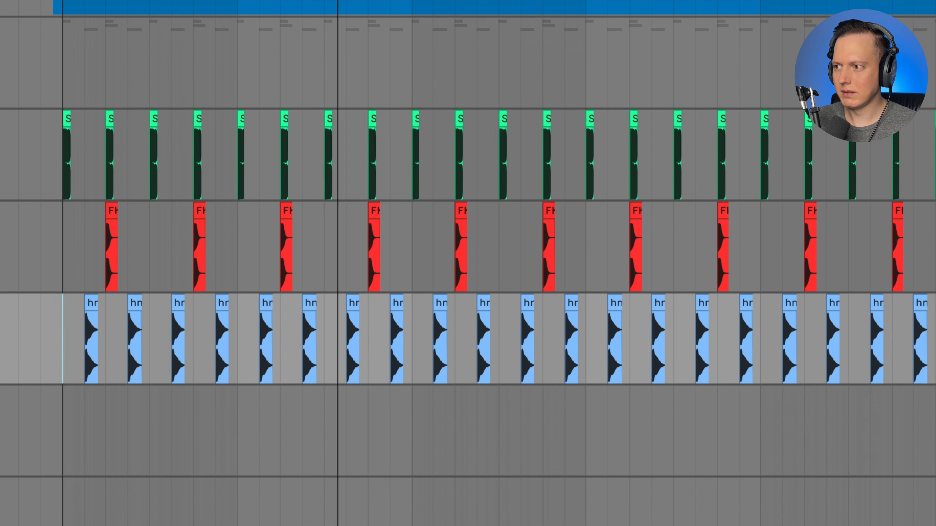
key(space)
Step: Play the Kick, Clap and Hat tracks from the Drop at bar 29
scroll(63, 327, down, 10)
scroll(317, 155, down, 3)
scroll(387, 301, right, 10)
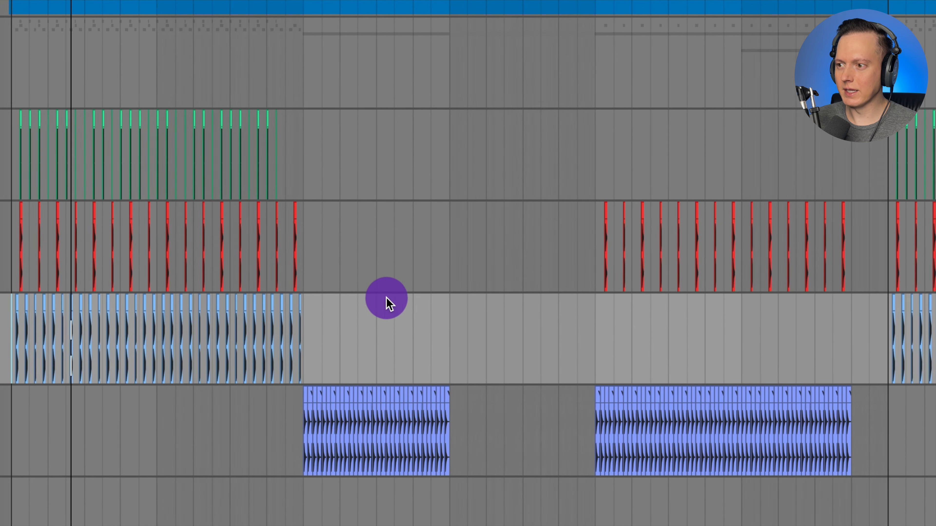
scroll(407, 309, right, 3)
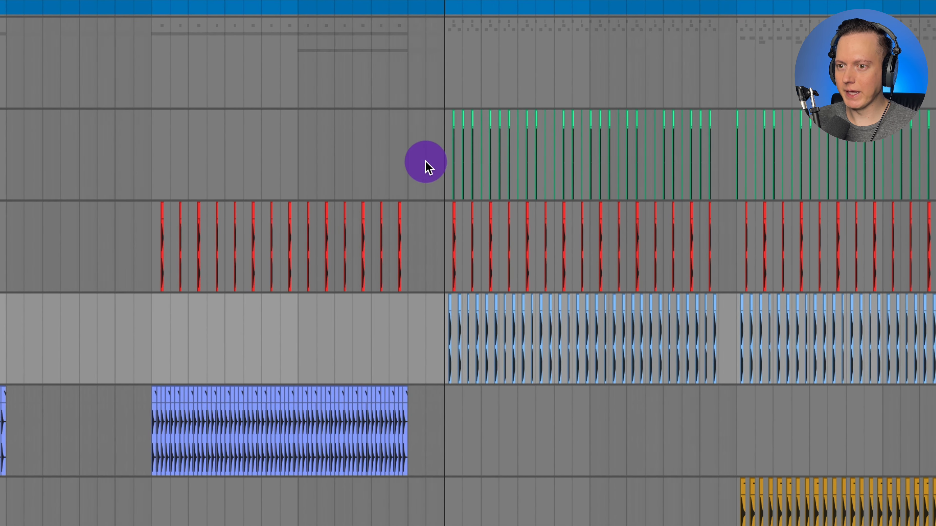
click(443, 164)
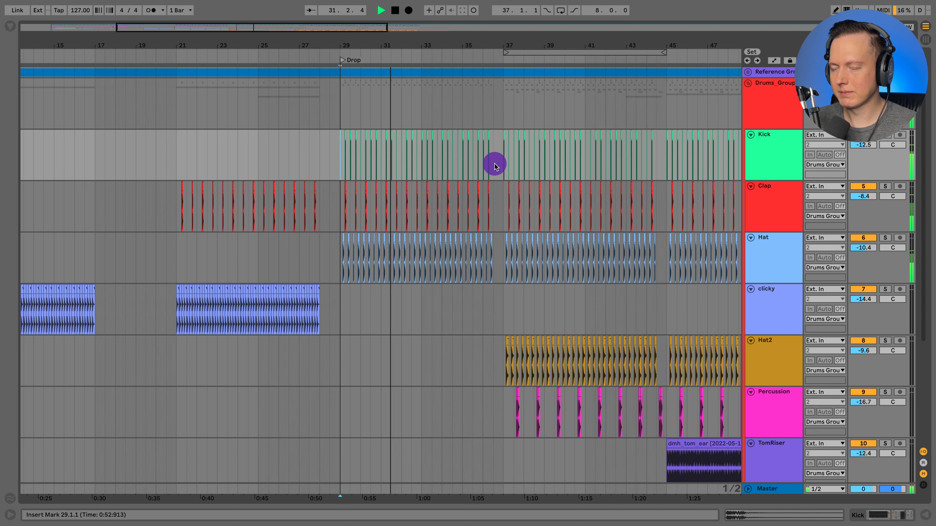
key(space)
Step: Listen to the clicky track's clips, first from bar 13 and again from bar 21
scroll(538, 210, left, 6)
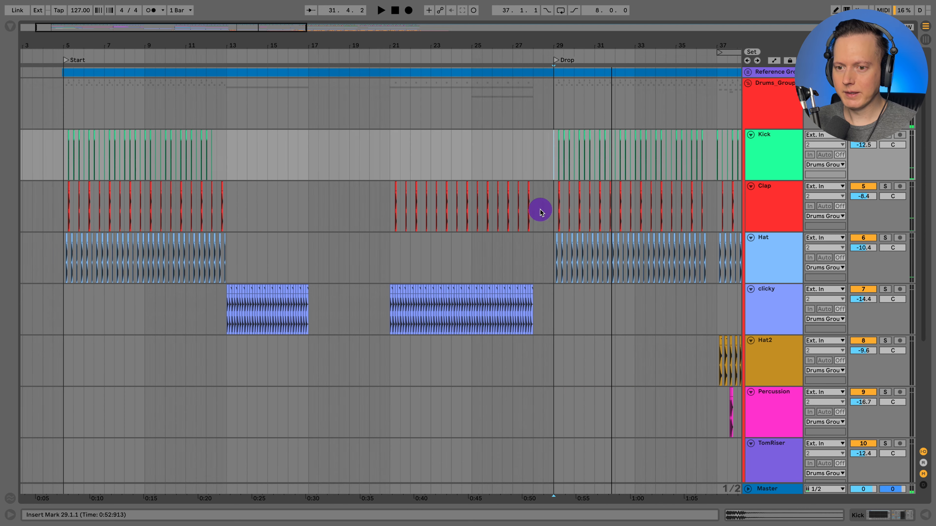
click(225, 312)
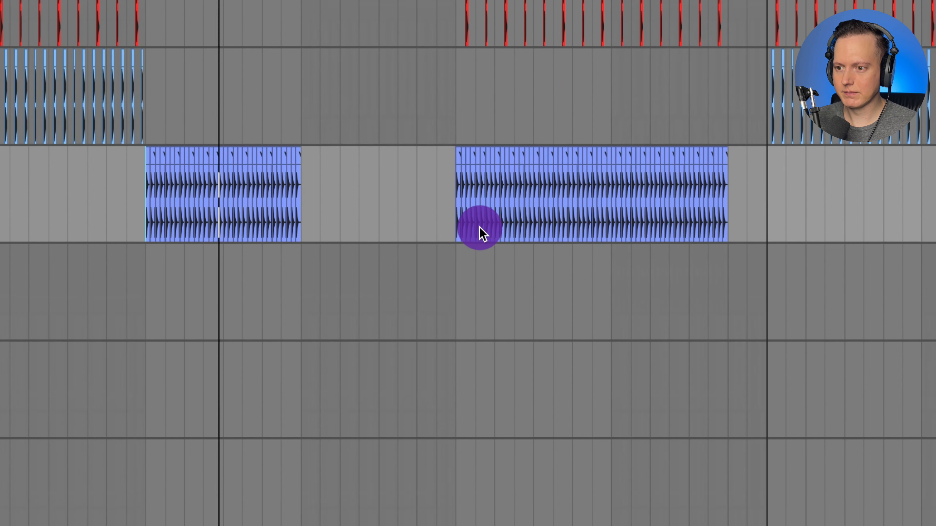
click(447, 281)
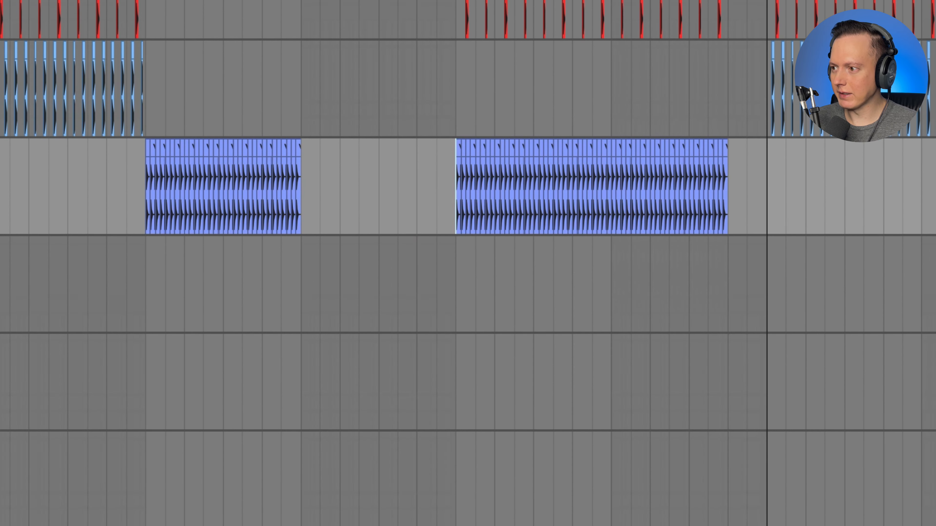
key(space)
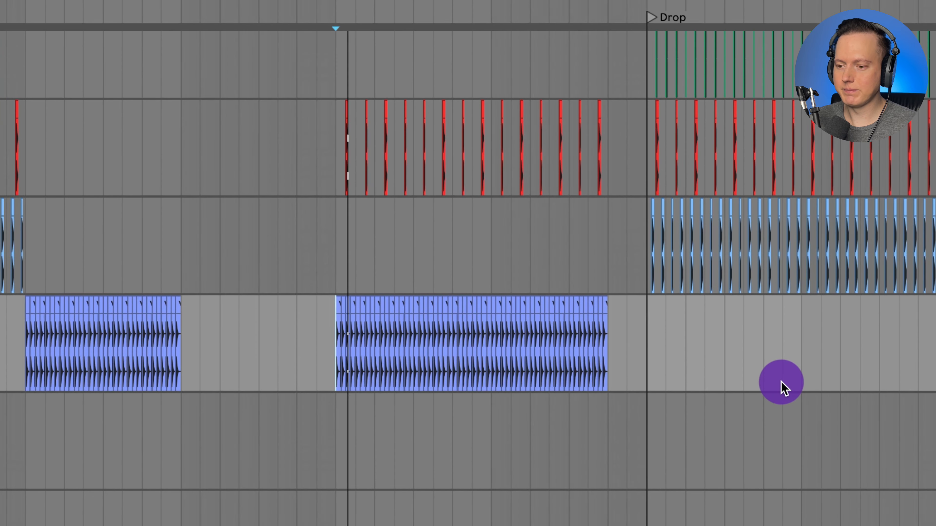
Step: Show the automation on the Snare Riser track and play its build from bar 25 into the Drop
scroll(781, 388, down, 5)
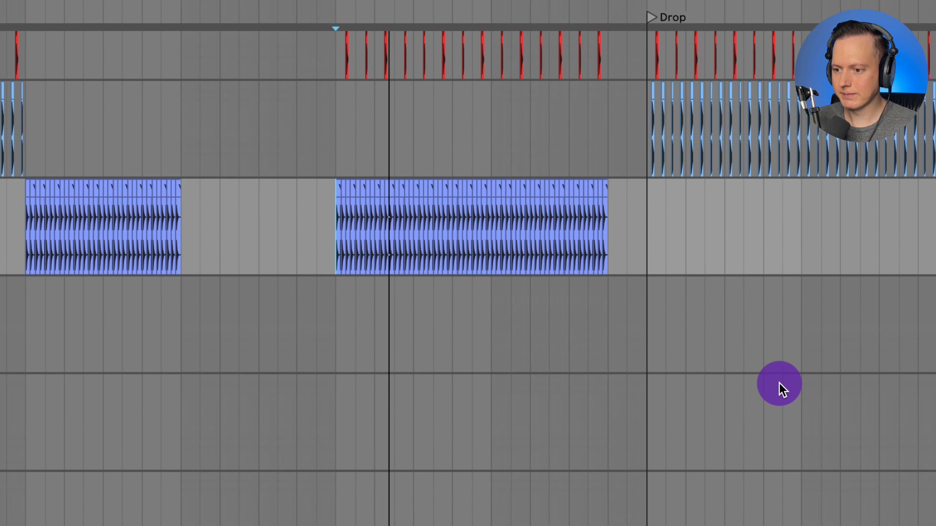
scroll(780, 389, down, 1)
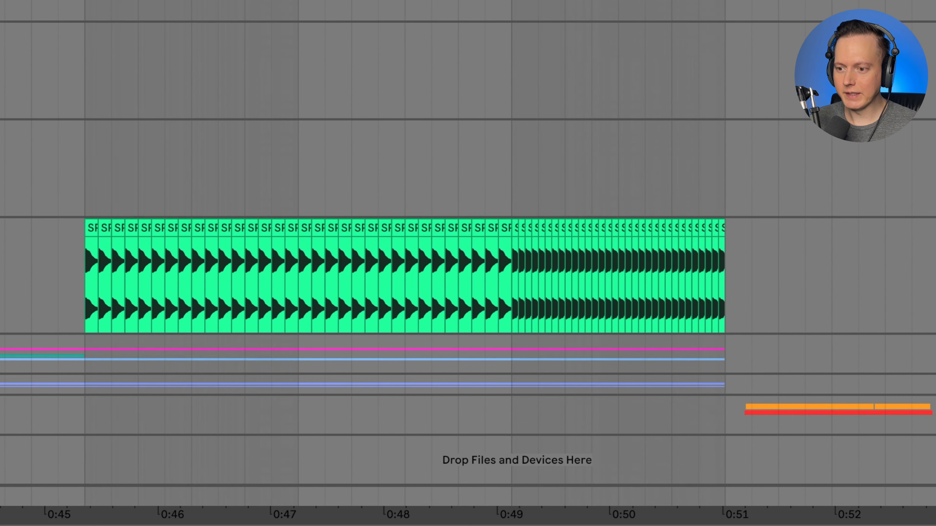
click(648, 166)
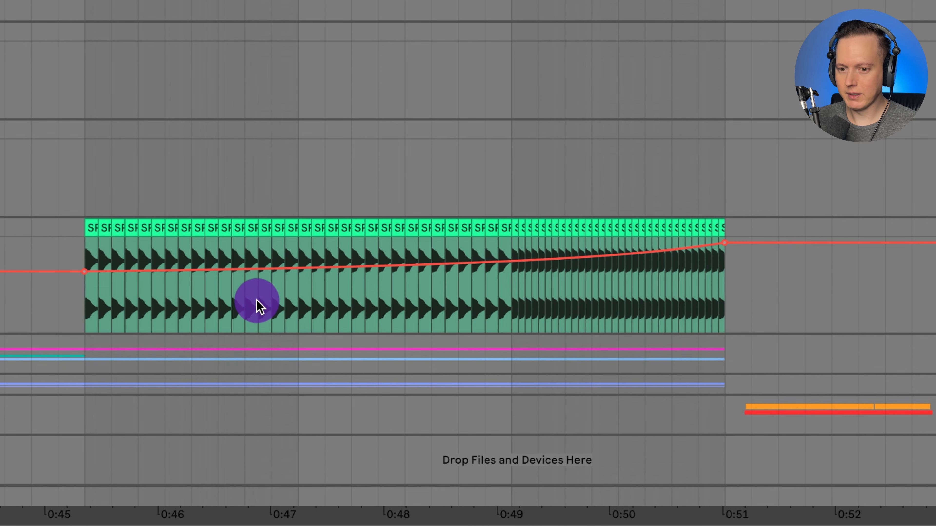
click(85, 310)
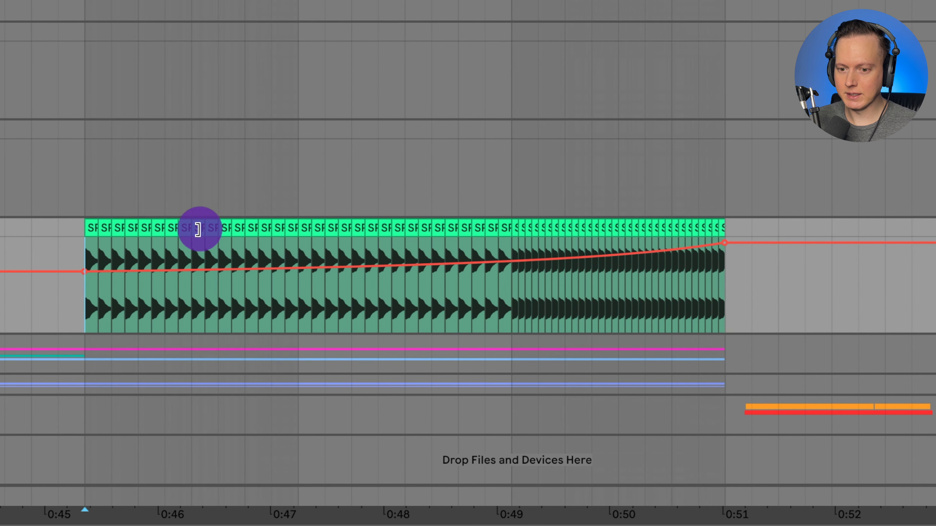
key(space)
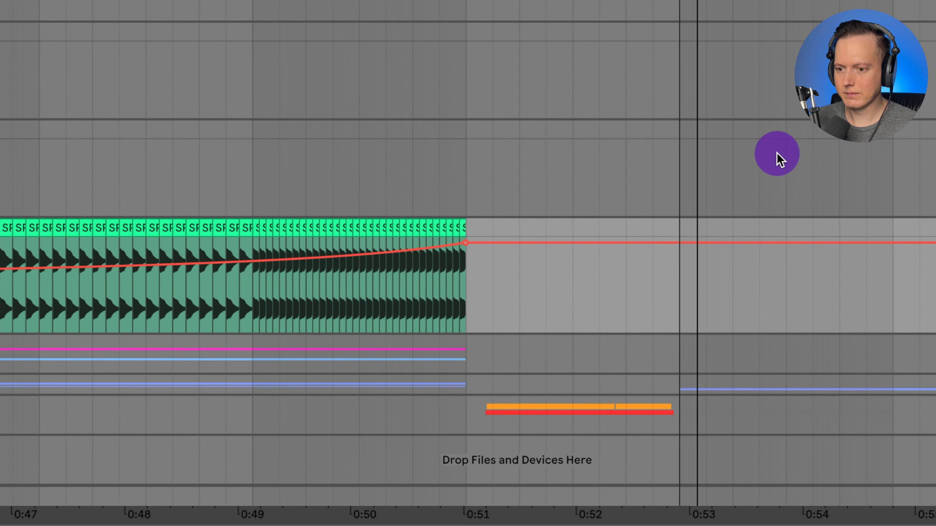
Step: Examine the Snare Riser clips near bars 43 and 51 with automation hidden and shown, including a second envelope
scroll(468, 258, down, 10)
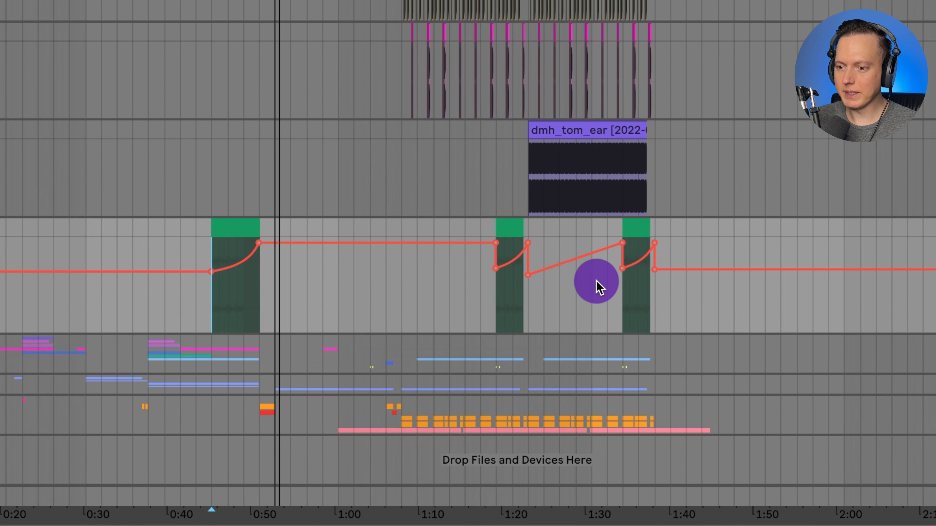
scroll(559, 258, up, 8)
key(a)
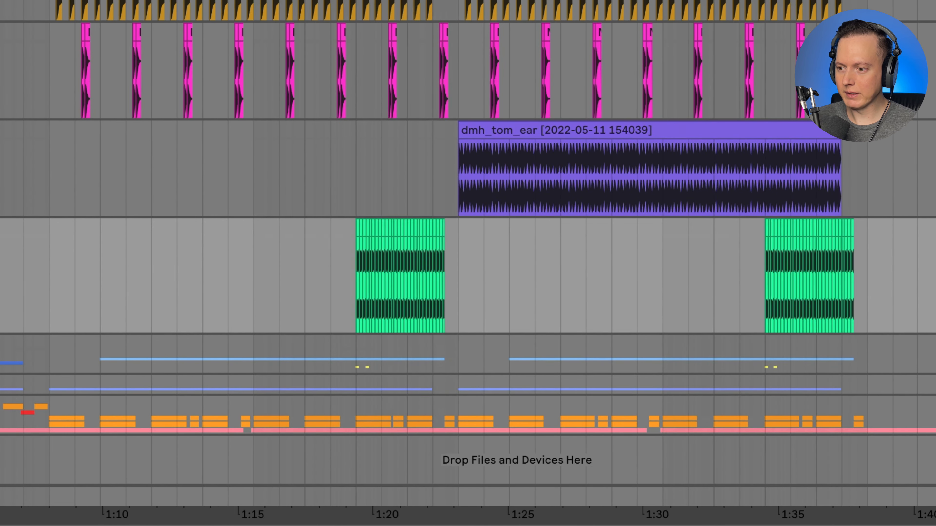
key(a)
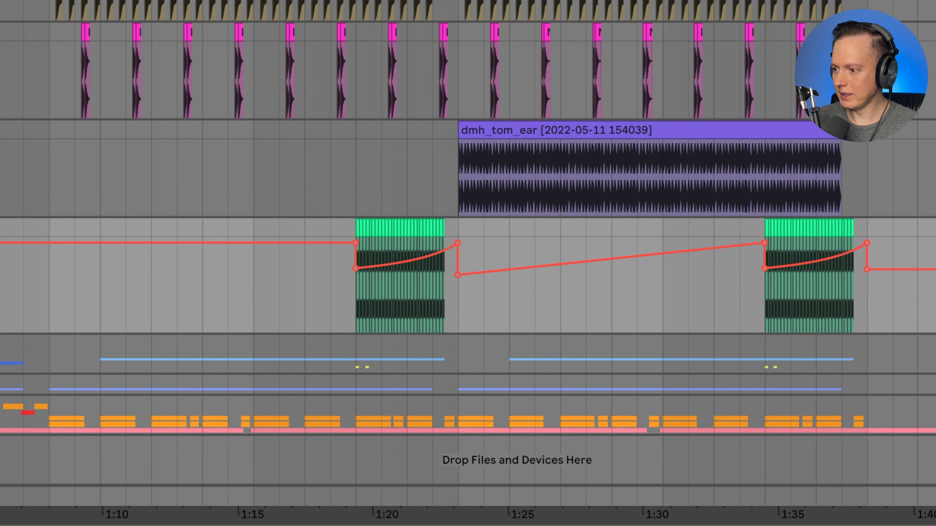
click(935, 272)
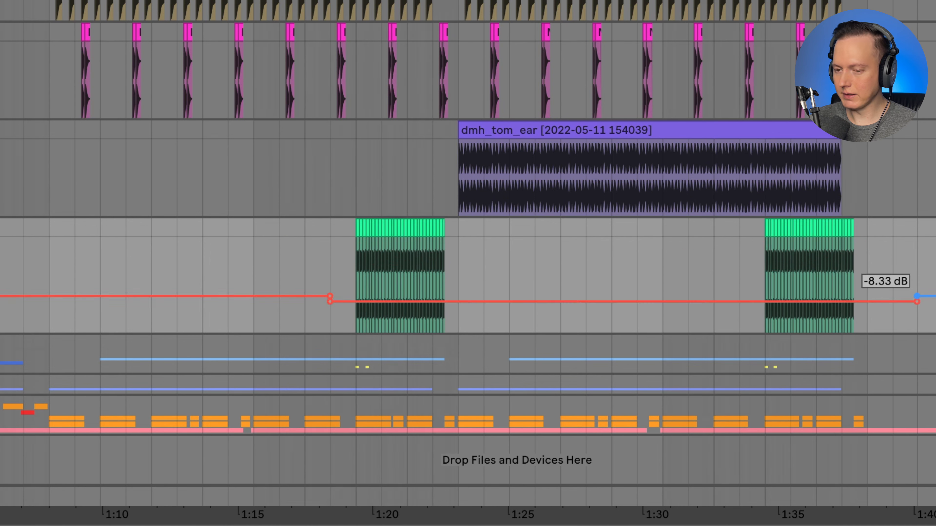
Step: Play the Snare Riser build from bar 43, hide the automation and place the insert marker at bar 25 on TomRiser
click(356, 266)
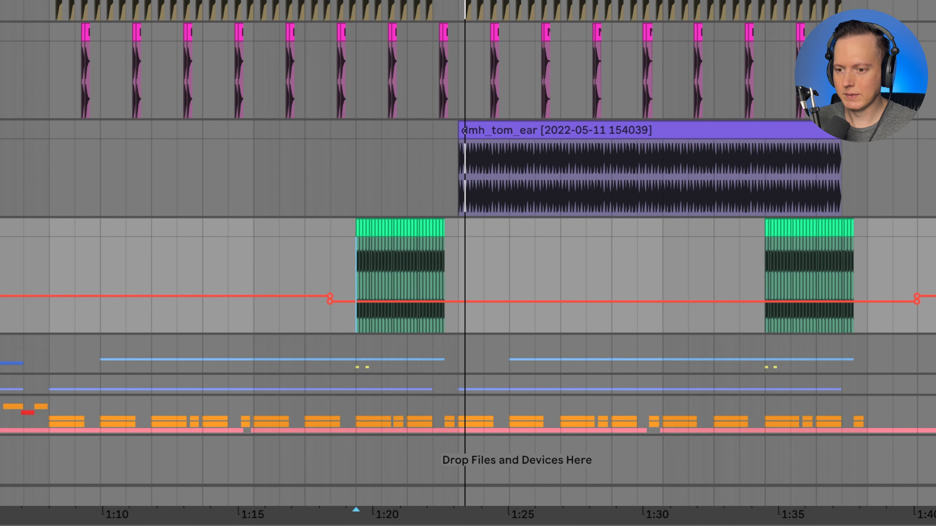
key(space)
click(324, 365)
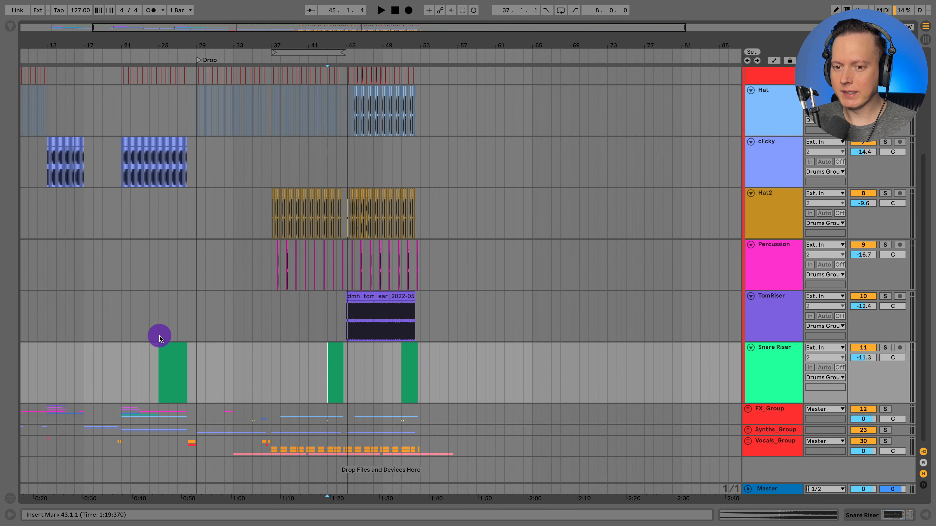
click(159, 323)
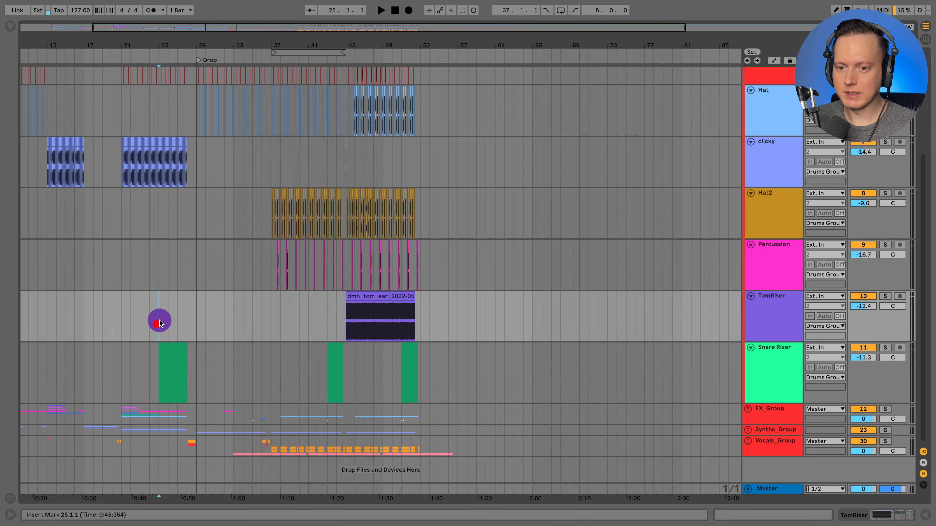
Step: Solo the Hat2 track, play it from bar 37 and show the device chain
scroll(158, 320, up, 6)
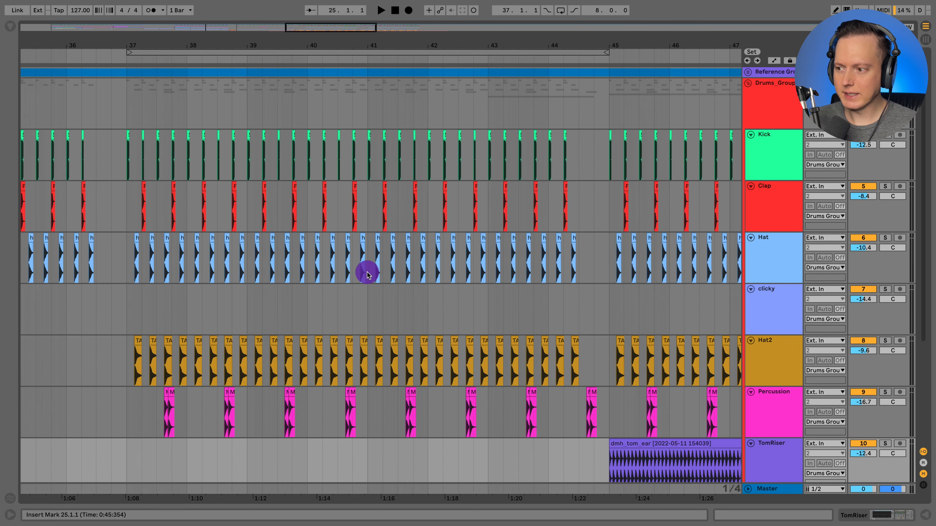
scroll(405, 291, left, 5)
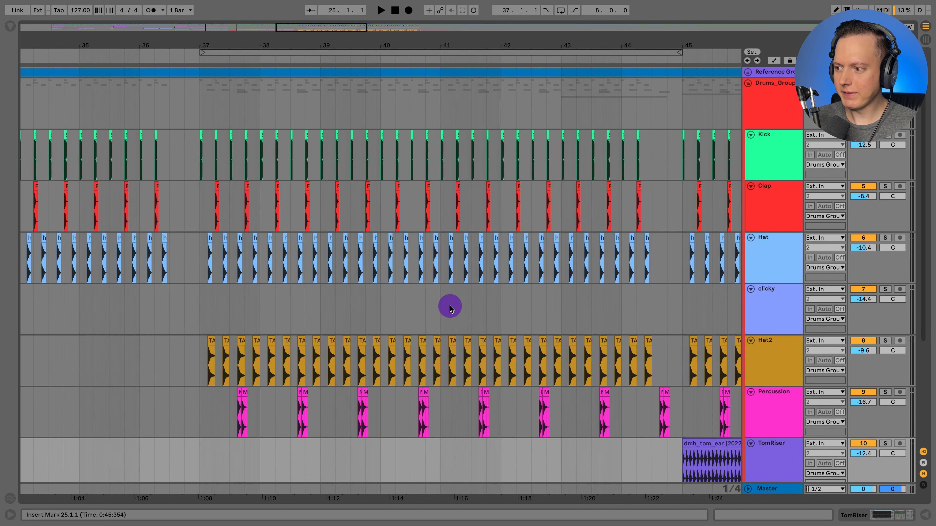
click(234, 310)
click(885, 341)
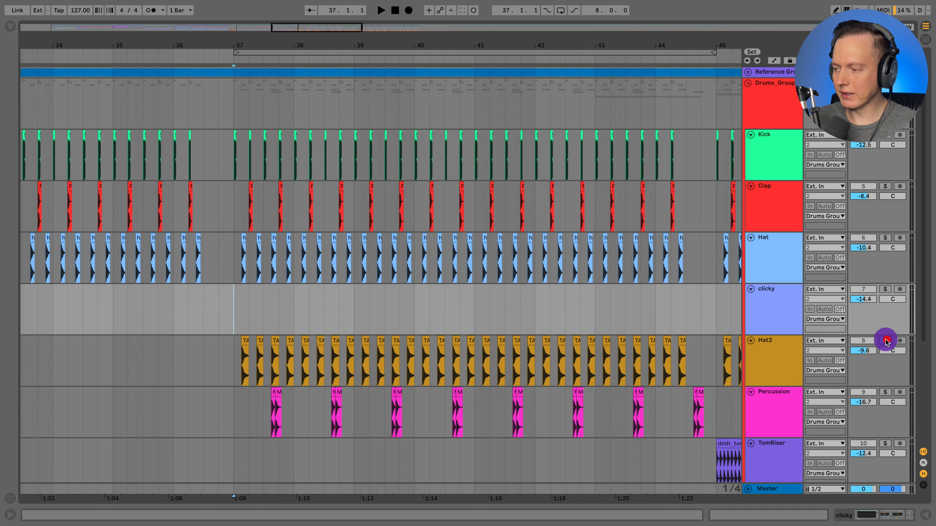
key(space)
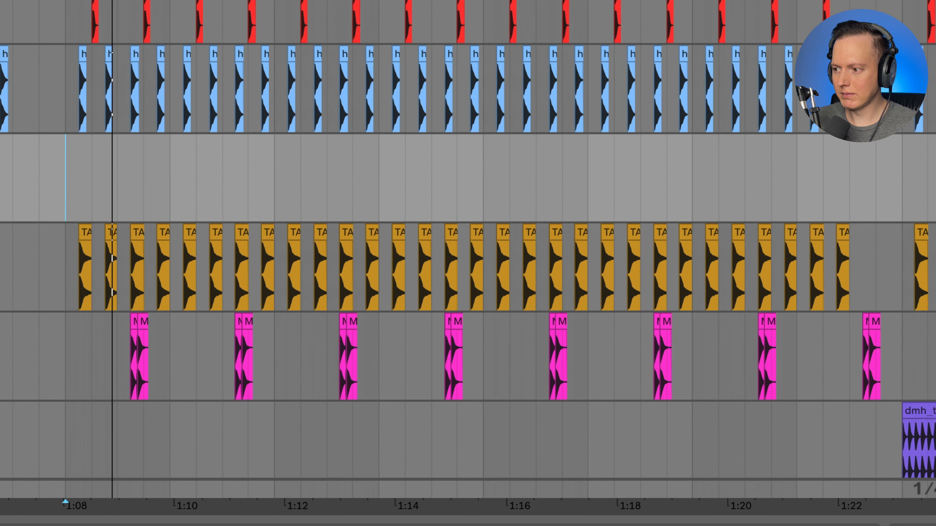
key(shift+Tab)
scroll(698, 220, down, 6)
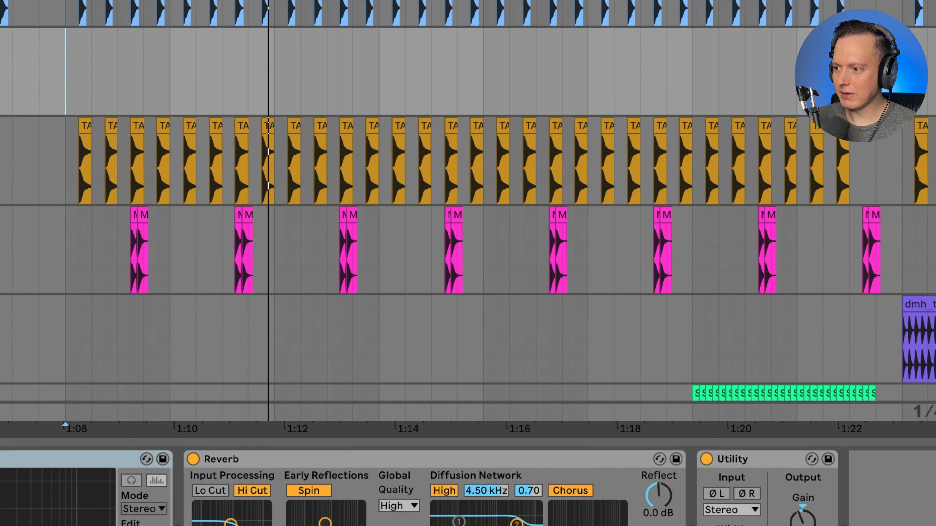
Step: Play the Percussion track from bar 37 and follow its pattern toward bar 45
key(space)
scroll(705, 129, down, 3)
key(space)
click(935, 146)
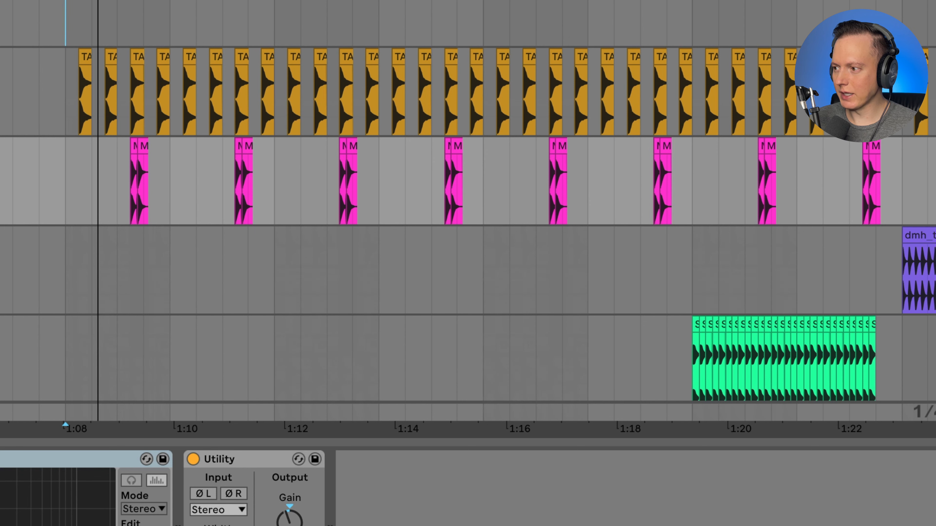
key(space)
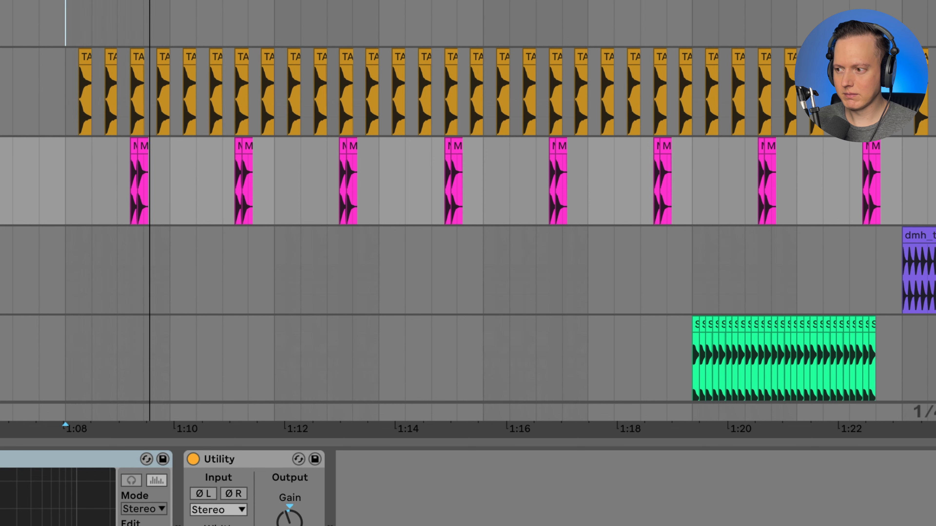
scroll(793, 140, right, 10)
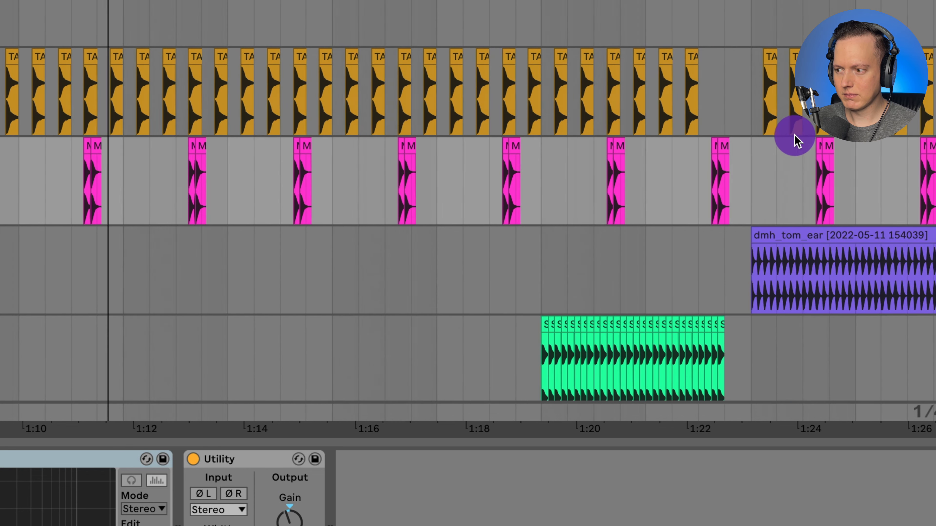
Step: Show the device chain of the TomRiser track and play its dmh_tom_ear clip from bar 45
scroll(786, 123, right, 10)
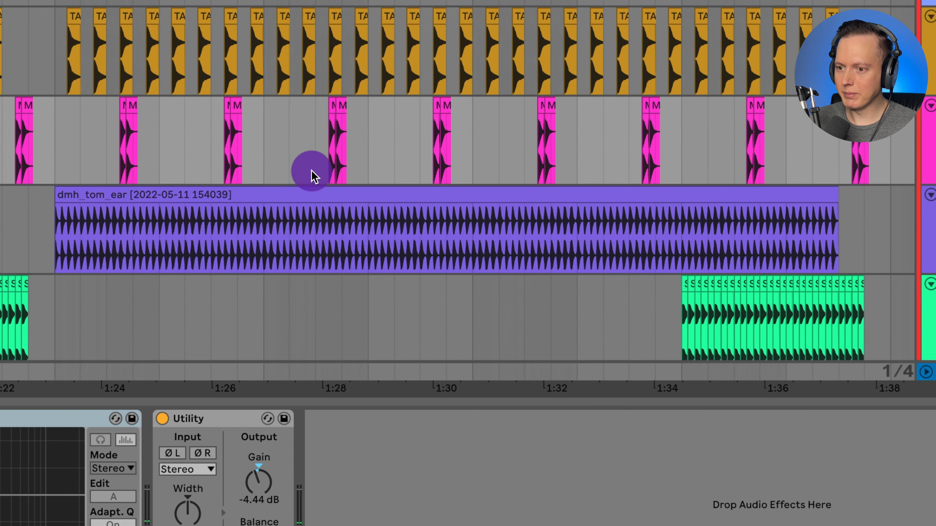
scroll(291, 175, right, 3)
click(217, 199)
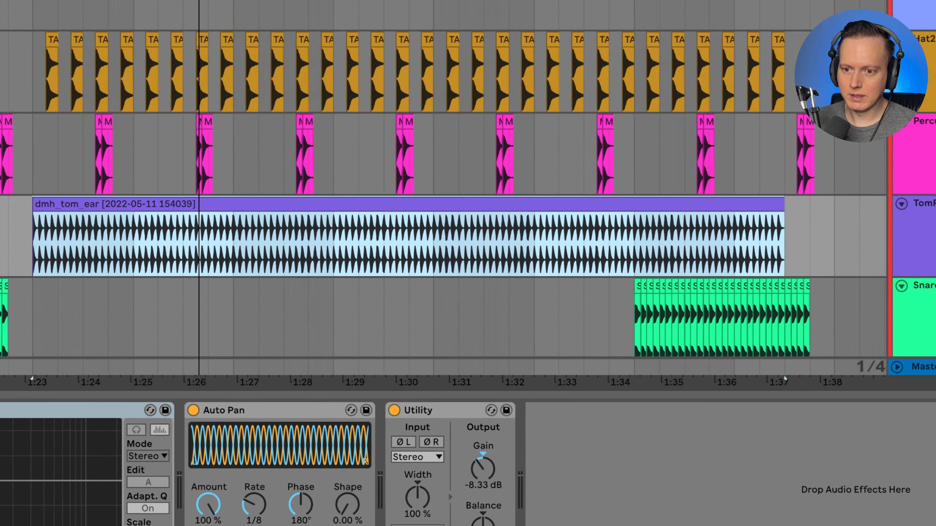
scroll(199, 204, up, 5)
click(88, 270)
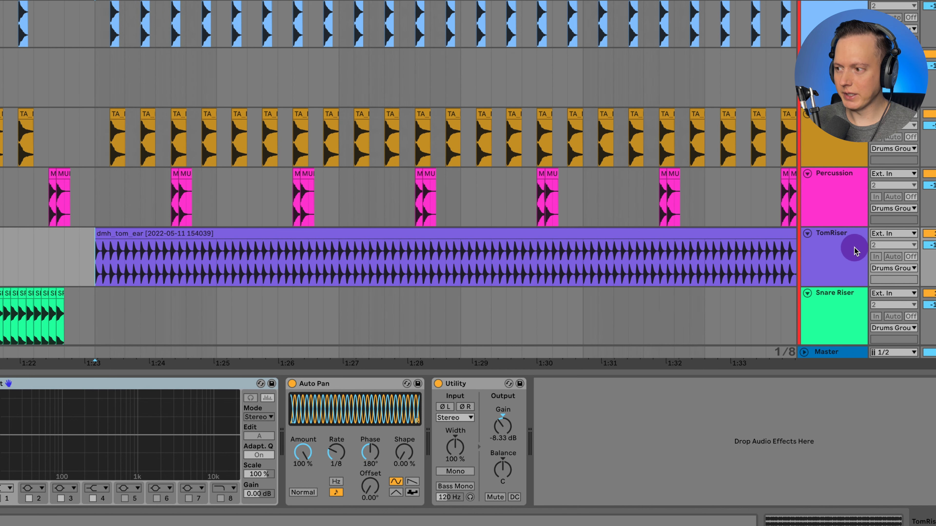
scroll(535, 230, down, 5)
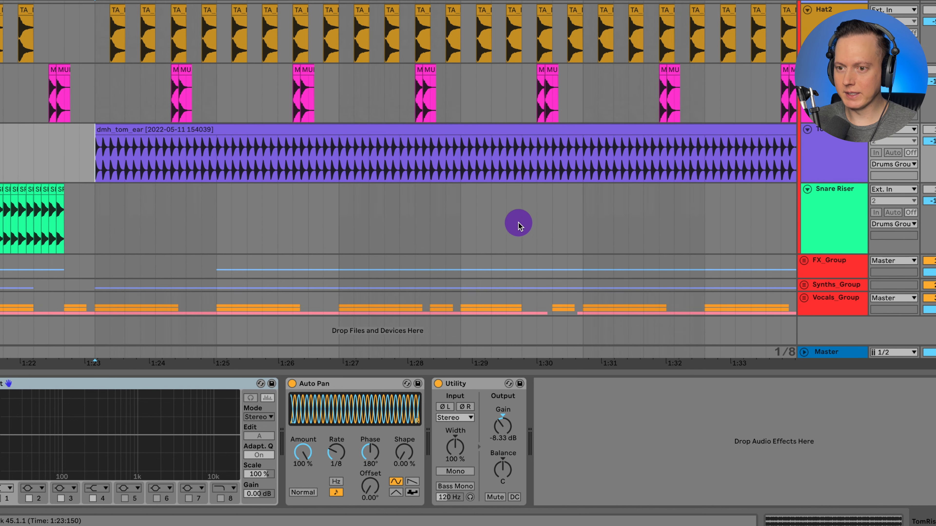
key(space)
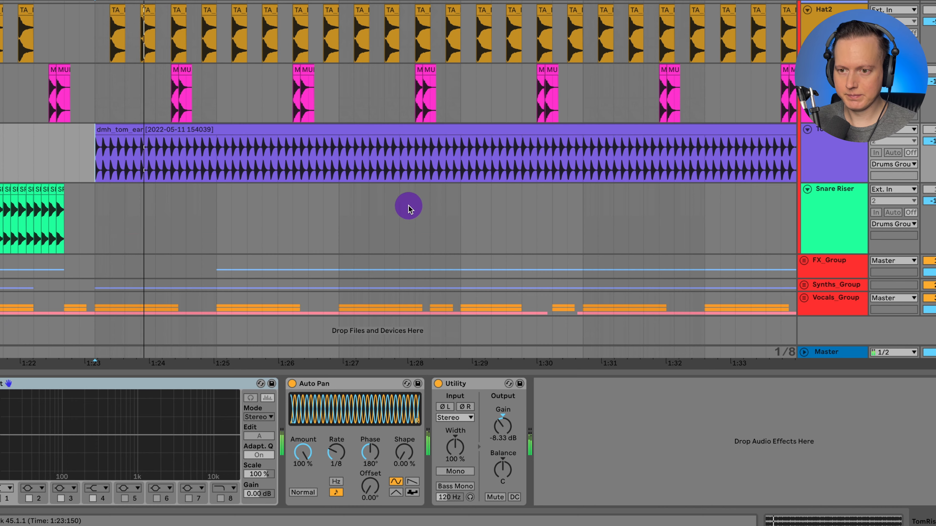
Step: Examine the dmh_tom_ear clip's transposition envelope, replay it from bar 45 with the clip view hidden, and unsolo TomRiser
click(305, 144)
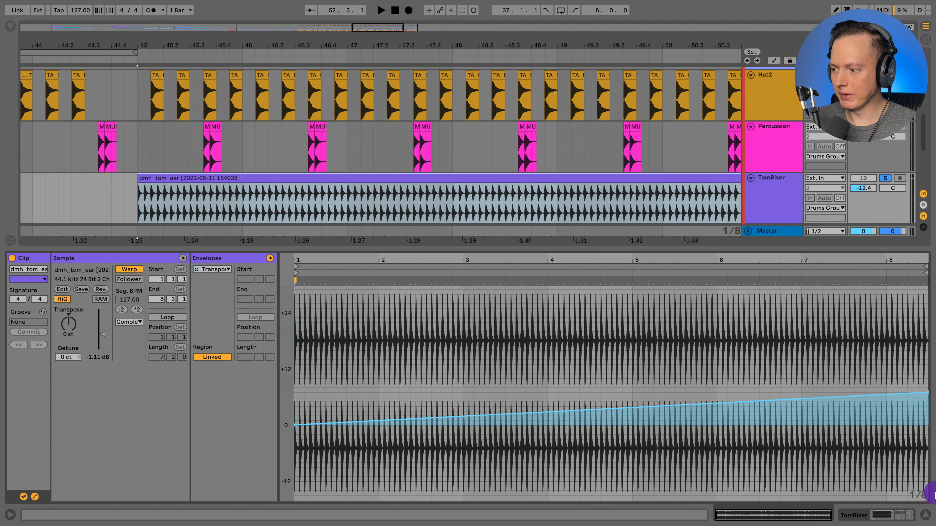
click(926, 514)
key(space)
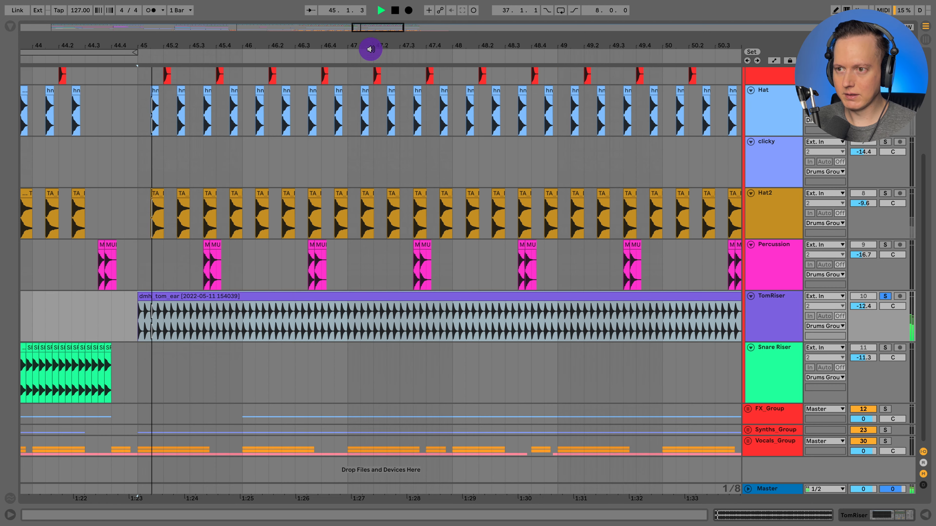
drag(370, 47, 371, 18)
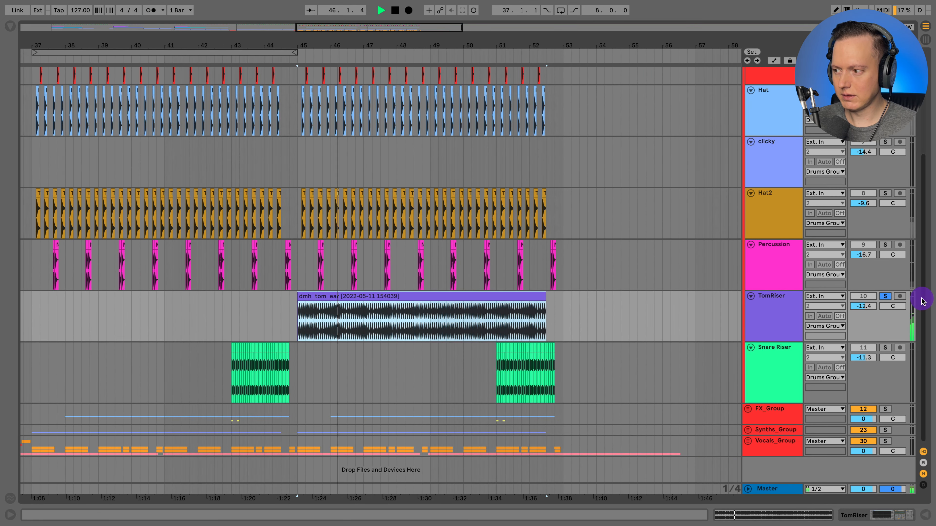
click(885, 296)
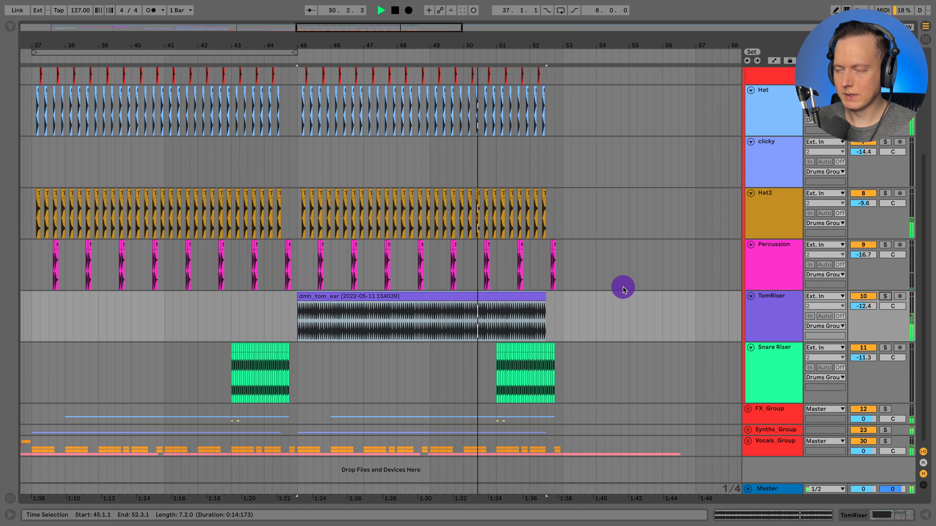
Step: Play all unsoloed tracks from bar 45, following the drum tracks from Kick down to Snare Riser
key(space)
scroll(623, 287, up, 4)
key(space)
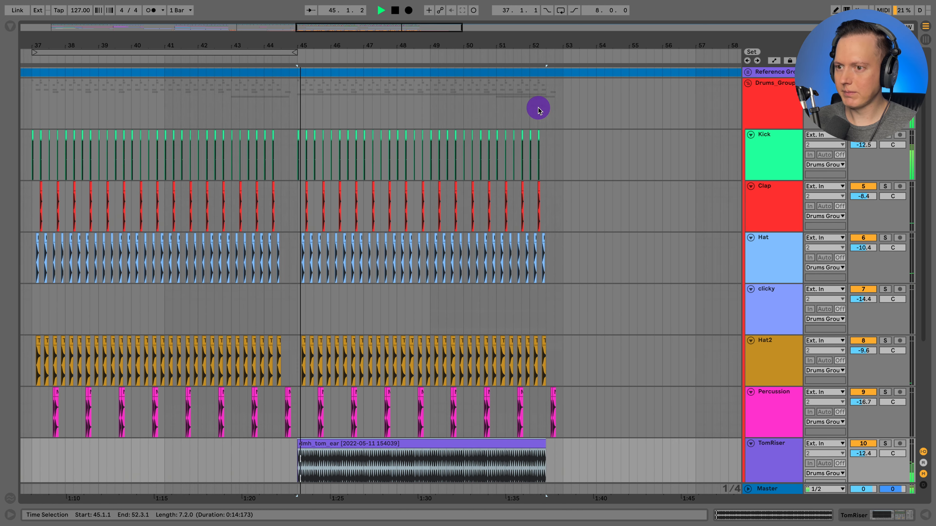
scroll(589, 133, down, 4)
scroll(602, 140, down, 3)
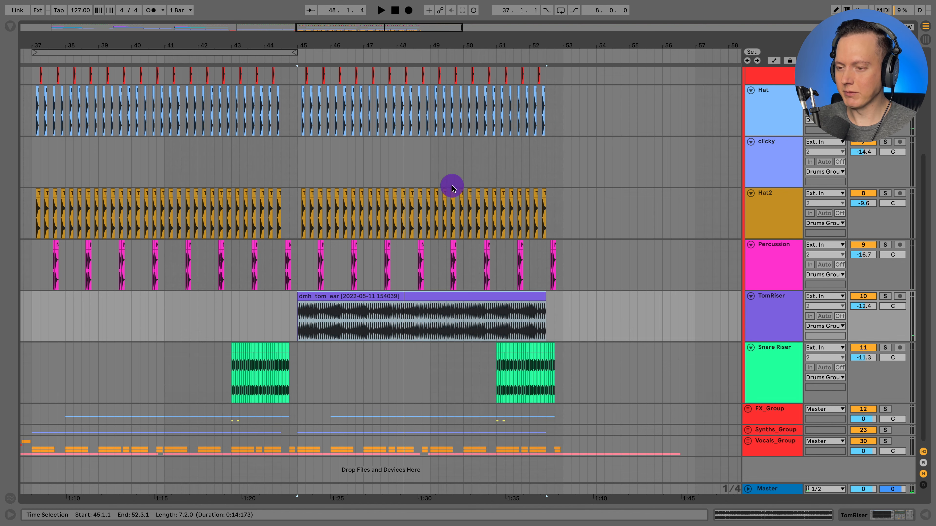
drag(367, 43, 366, 39)
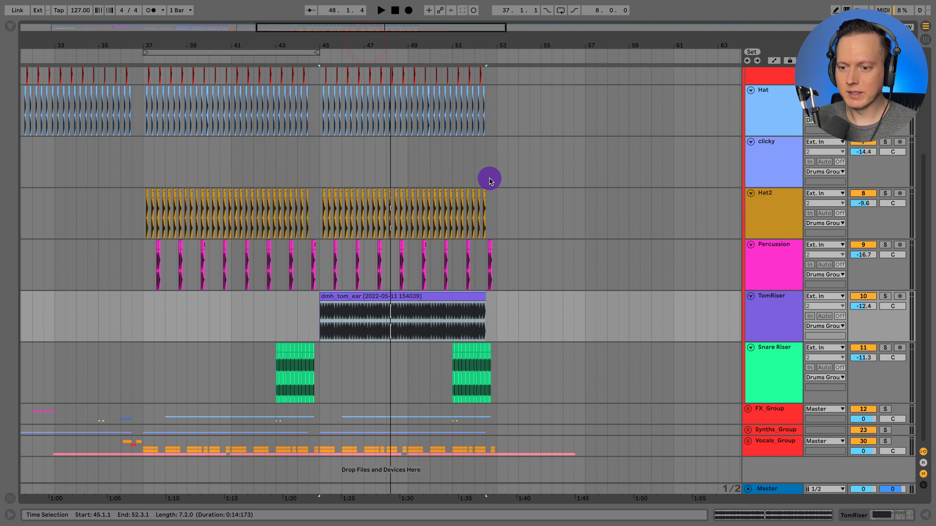
Step: Fold the Drums_Group and unfold the FX_Group to list its tracks
scroll(512, 184, left, 5)
scroll(515, 183, left, 2)
click(744, 104)
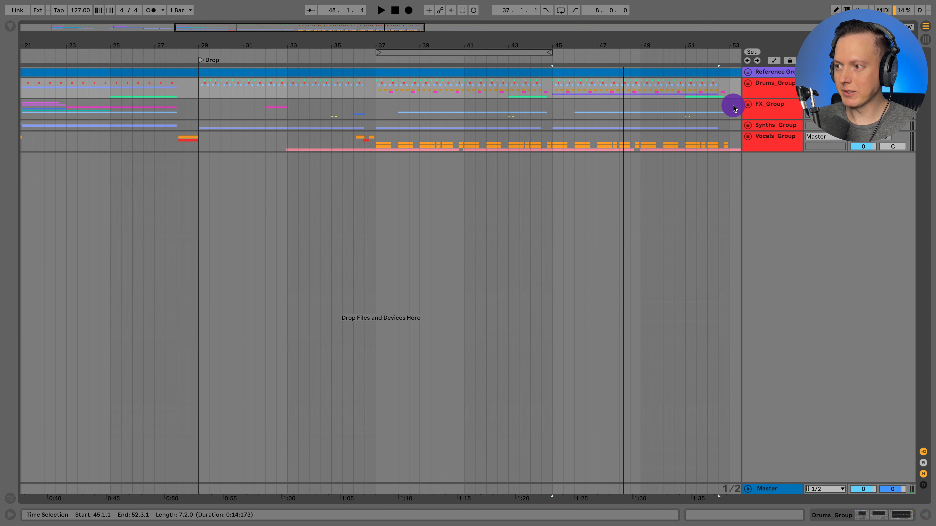
click(750, 104)
click(767, 113)
Step: Place the insert marker at bar 5 on the Impact track and look over the FX tracks from BassDrop to Lasers
scroll(489, 272, left, 10)
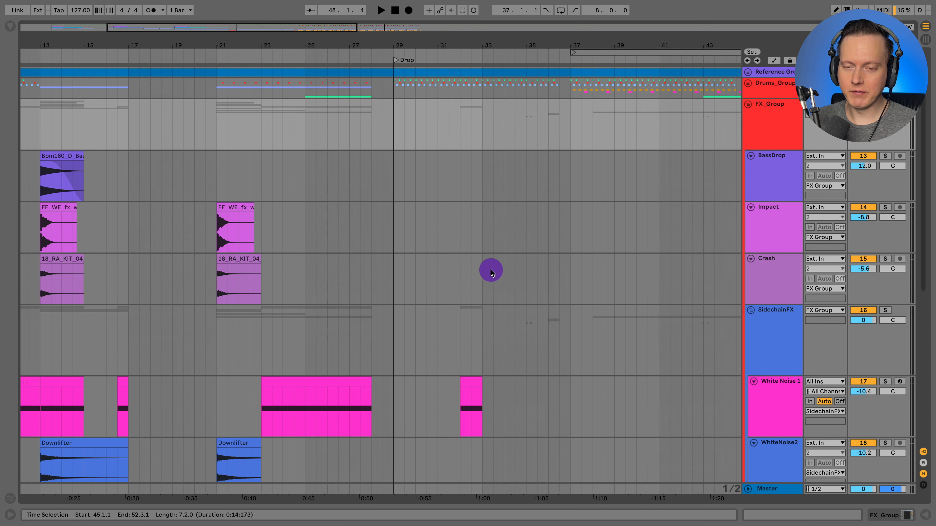
click(111, 231)
scroll(218, 224, down, 8)
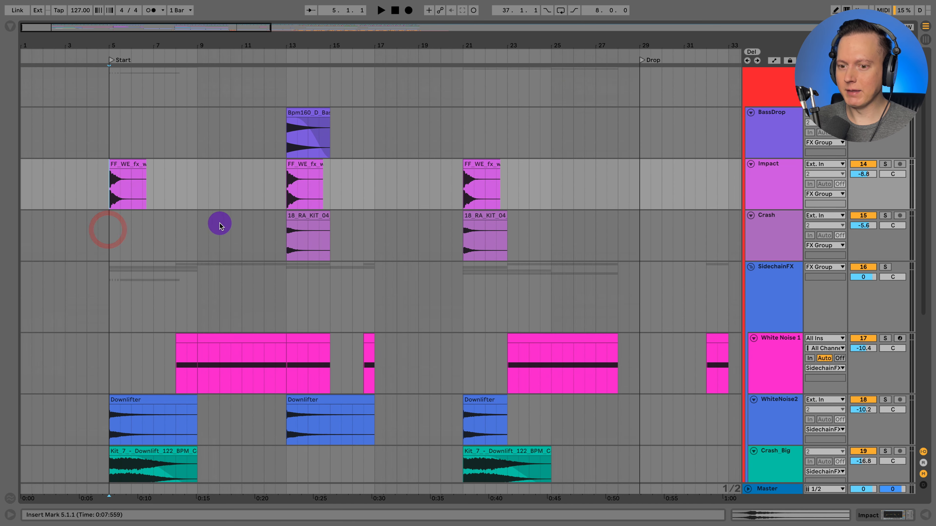
scroll(177, 260, down, 2)
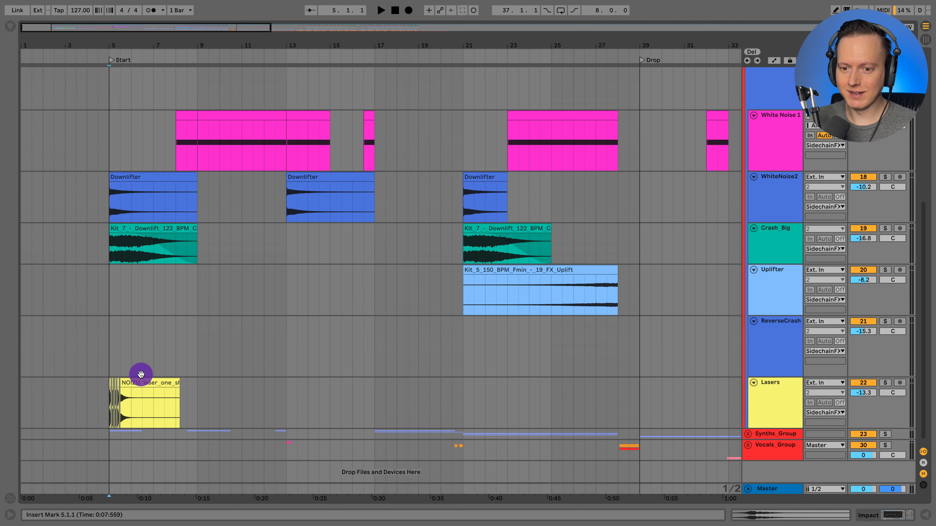
scroll(165, 351, up, 7)
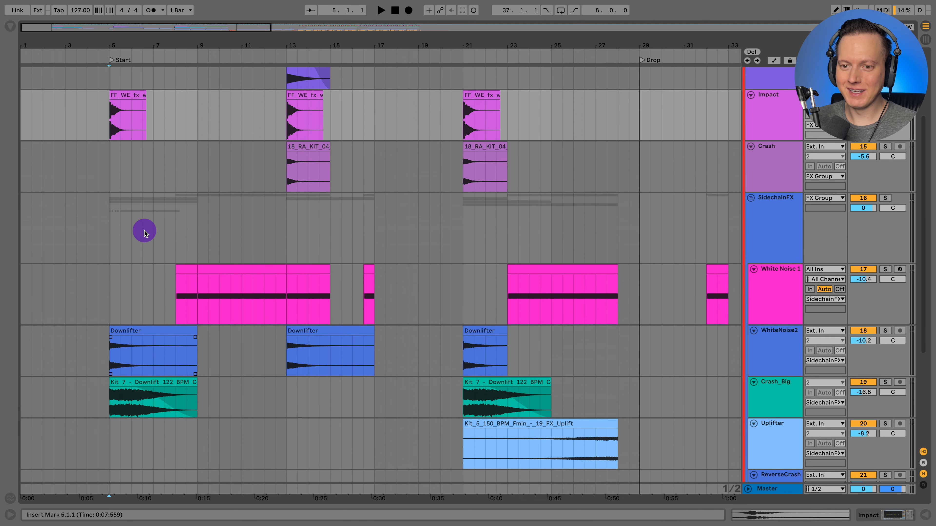
scroll(146, 232, up, 1)
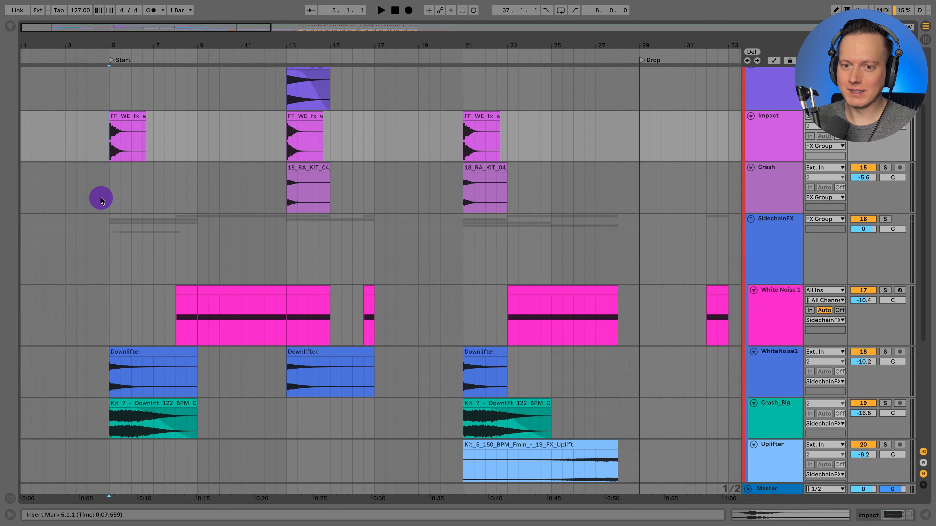
Step: Play the opening FX from bar 5 with the marker on the Crash track, stopping in bar 7
click(112, 200)
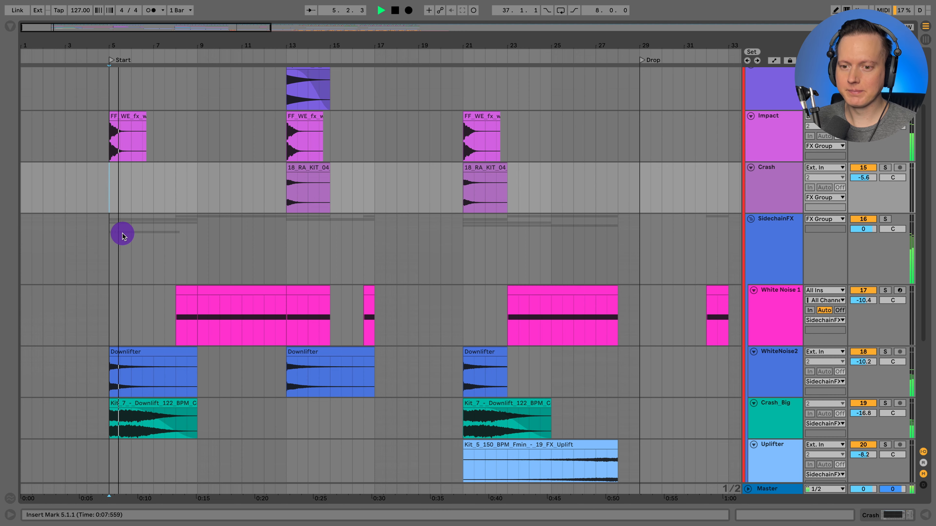
scroll(121, 234, down, 2)
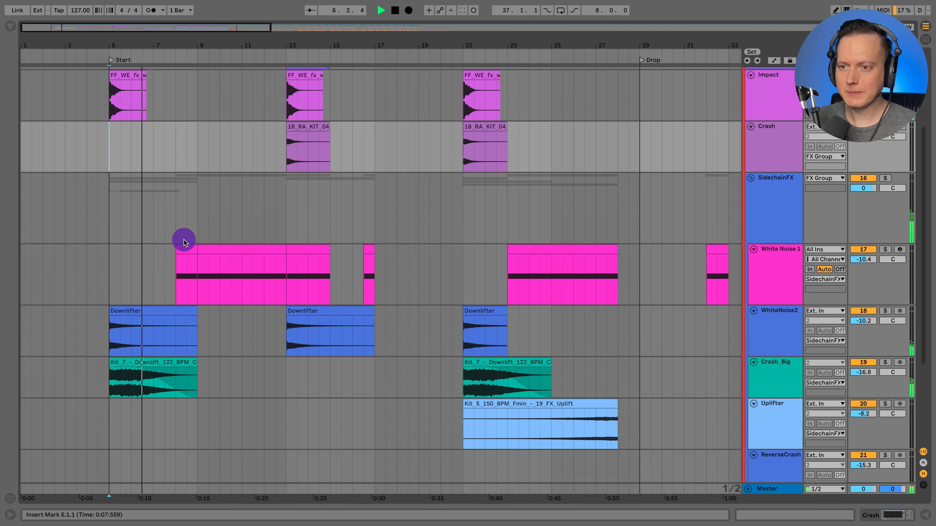
scroll(185, 242, down, 1)
scroll(185, 242, down, 3)
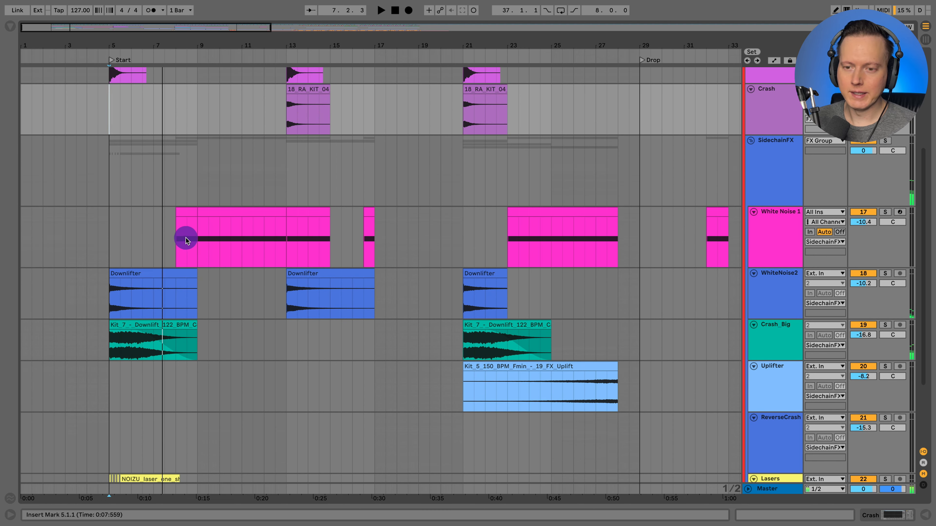
key(space)
scroll(190, 235, down, 2)
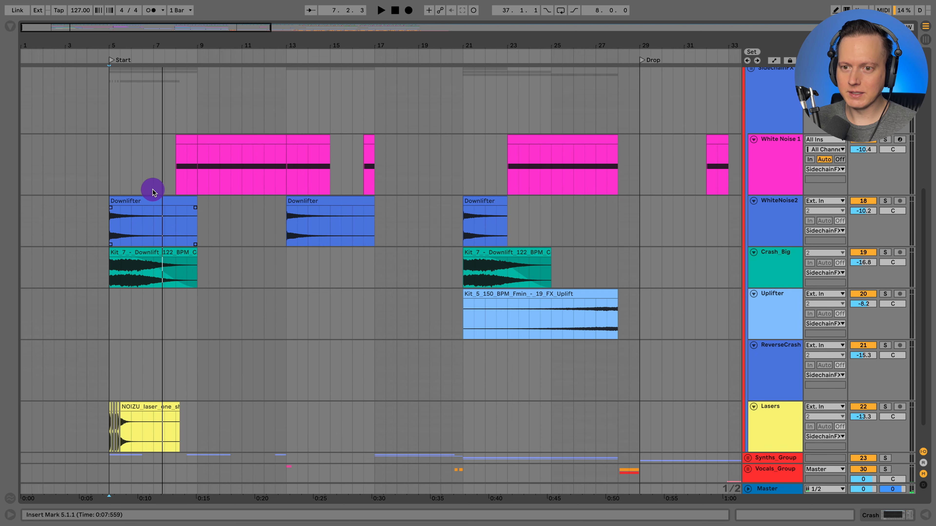
Step: Show the automation envelopes and the device chain of the White Noise 1 track
key(a)
scroll(227, 184, down, 1)
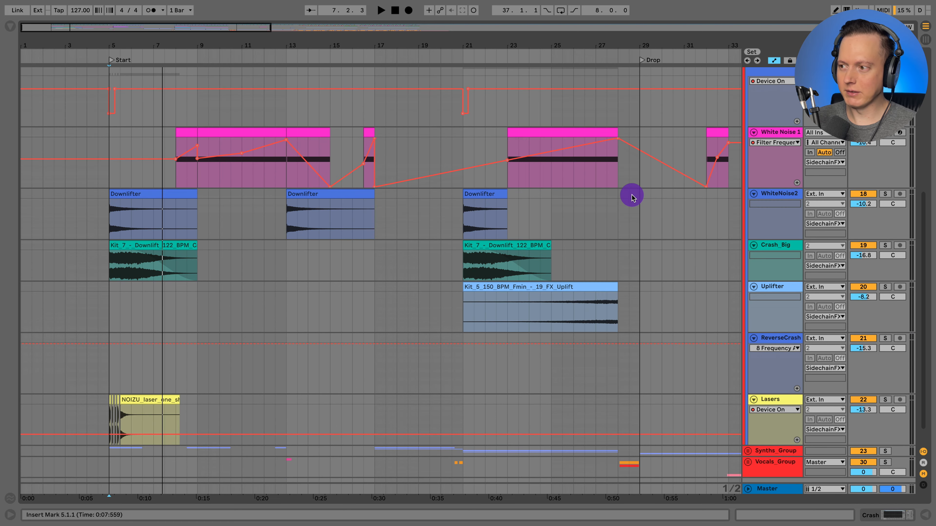
click(756, 143)
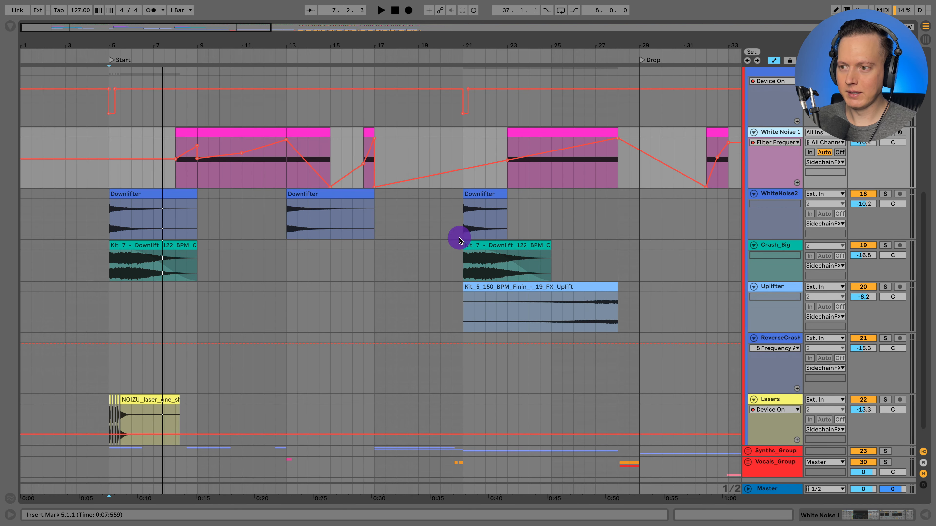
click(870, 505)
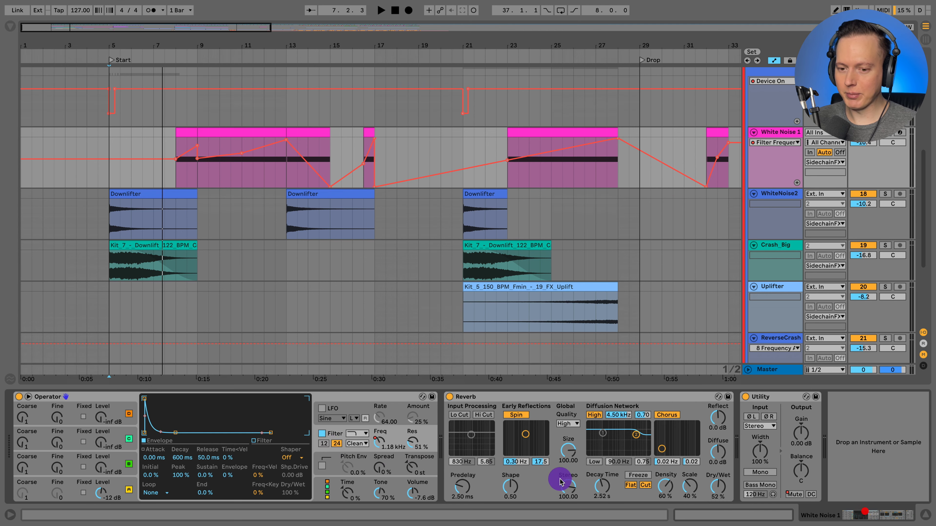
Step: Inspect the last oscillator's waveform choices in Operator, keeping NoW, and the automated filter frequency
click(110, 487)
click(266, 458)
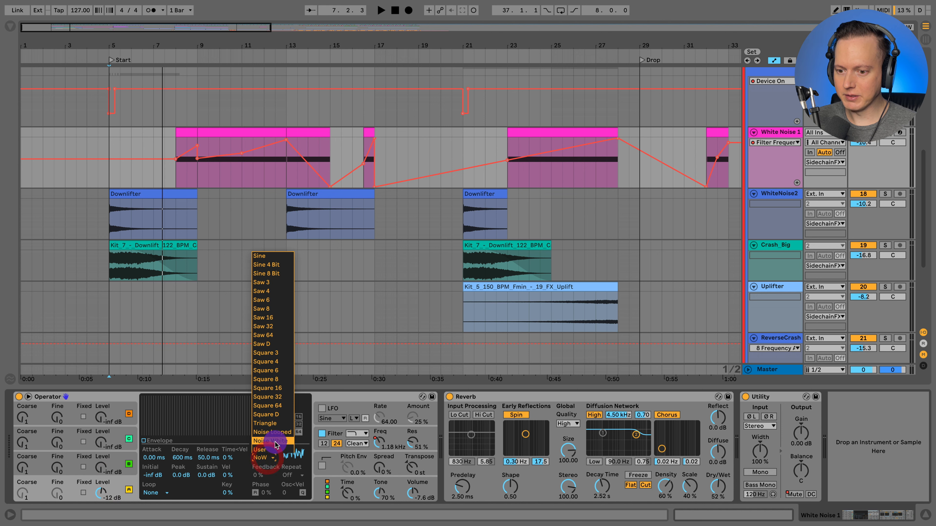
click(270, 460)
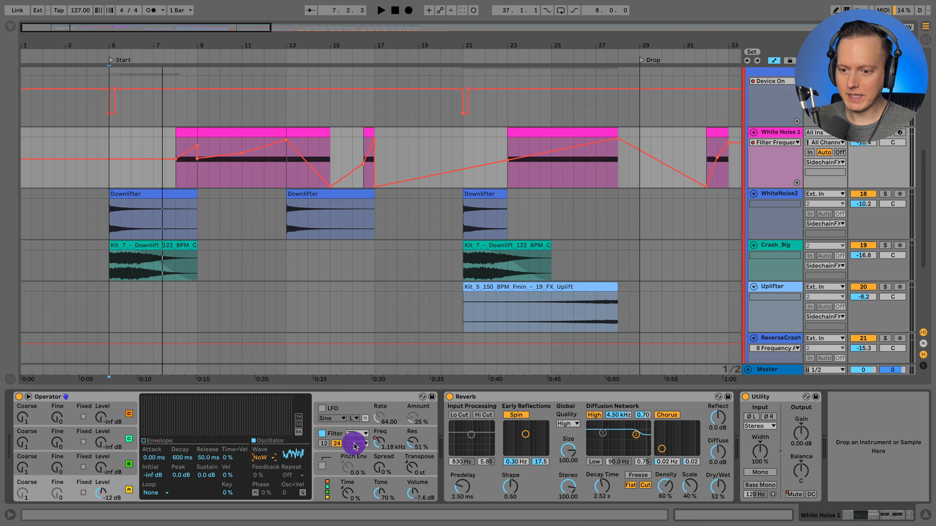
click(381, 444)
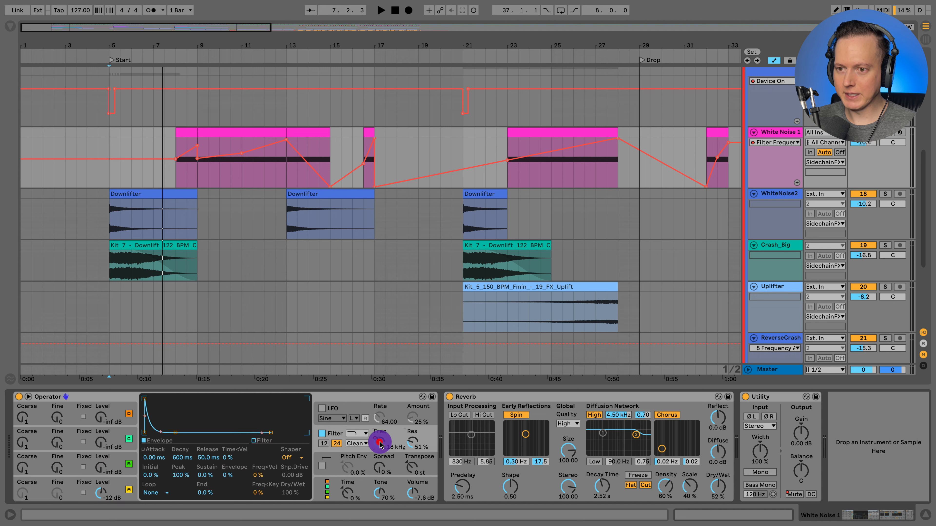
Step: Play the White Noise 1 sweep from bar 8 and hide the automation
click(175, 173)
key(space)
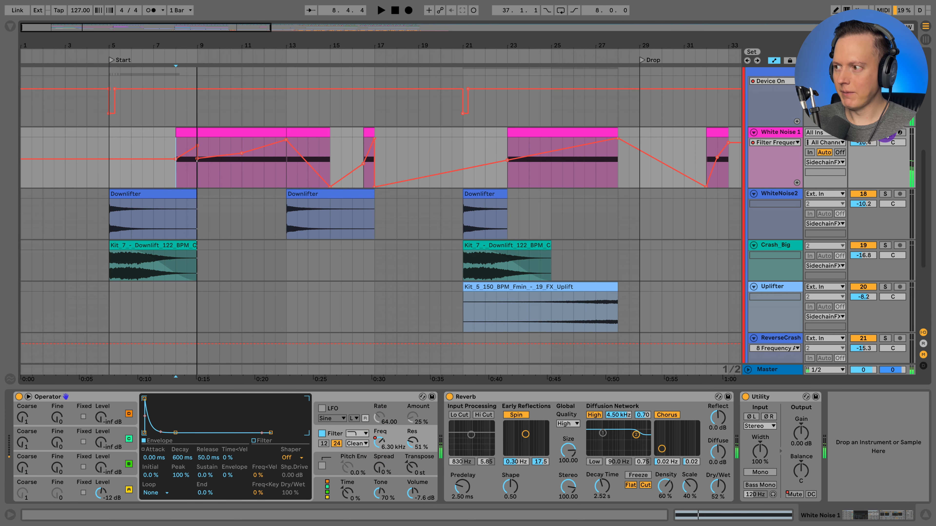
click(774, 60)
Step: Show the SidechainFX group's Compressor, keyed from the Kick, and watch it while playing from bar 8
click(775, 116)
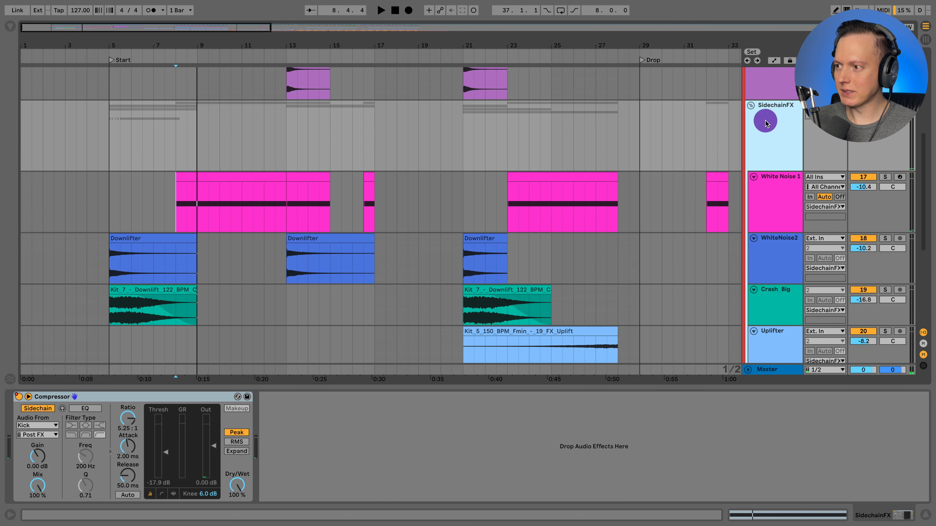
click(178, 398)
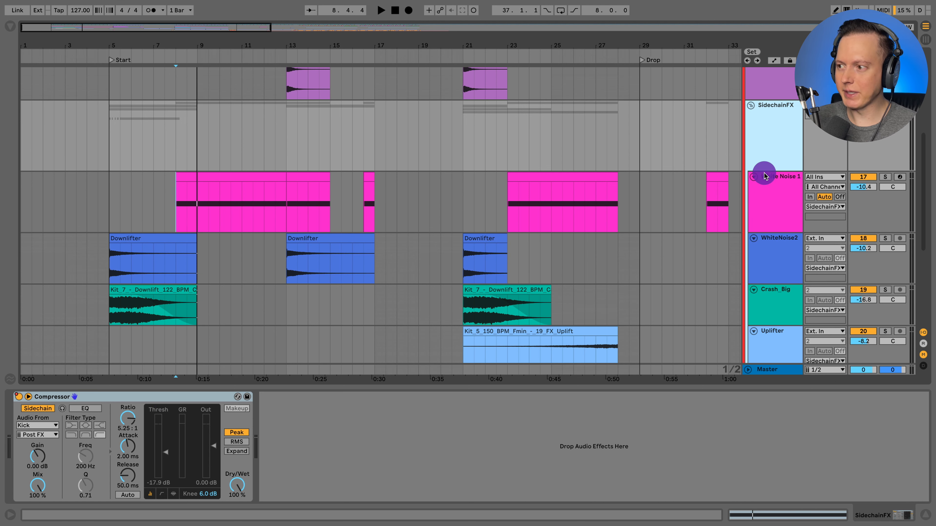
scroll(487, 184, down, 2)
key(space)
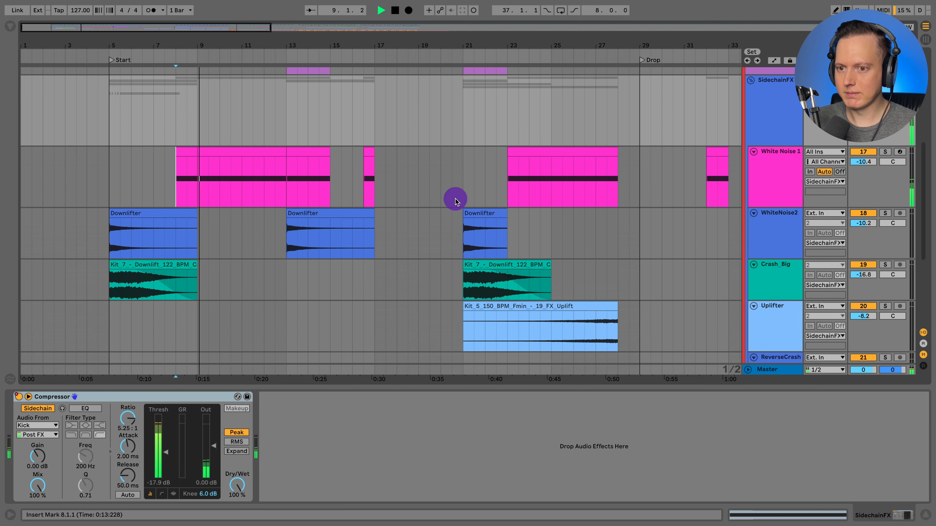
Step: Show the automation, stop playback and examine the SidechainFX Device On envelope at bars 5 and 21
key(a)
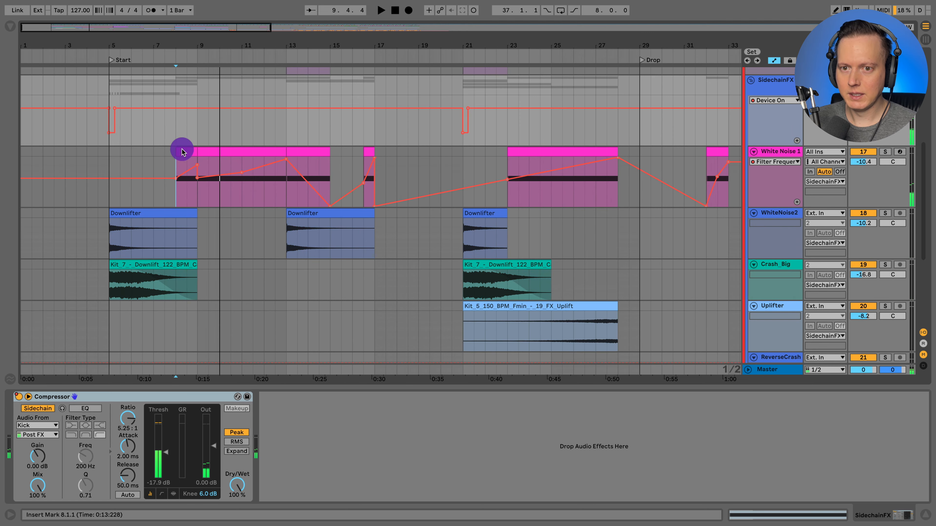
key(space)
click(105, 94)
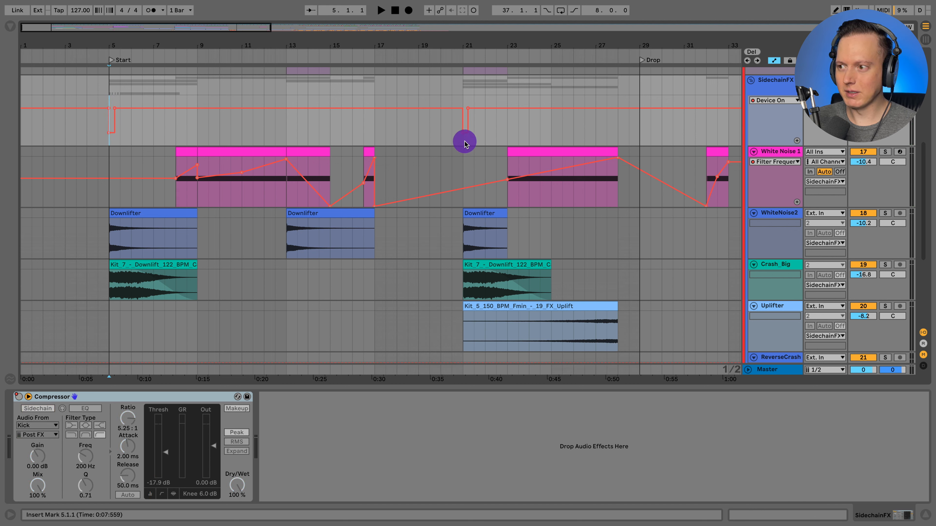
scroll(488, 150, right, 4)
scroll(482, 148, down, 5)
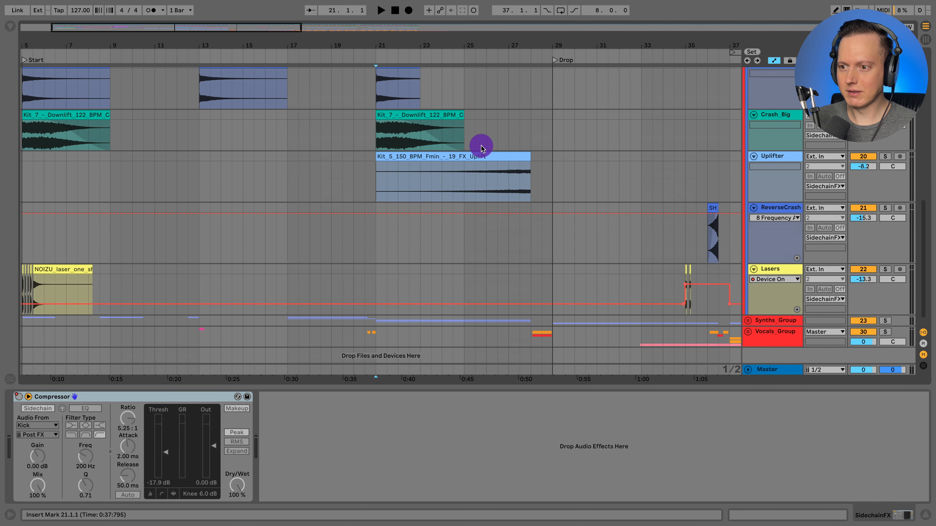
Step: Play from bar 21 and examine the SidechainFX Device On automation above the White Noise 1 filter envelope
key(space)
scroll(481, 147, up, 3)
scroll(481, 147, up, 2)
scroll(525, 159, right, 2)
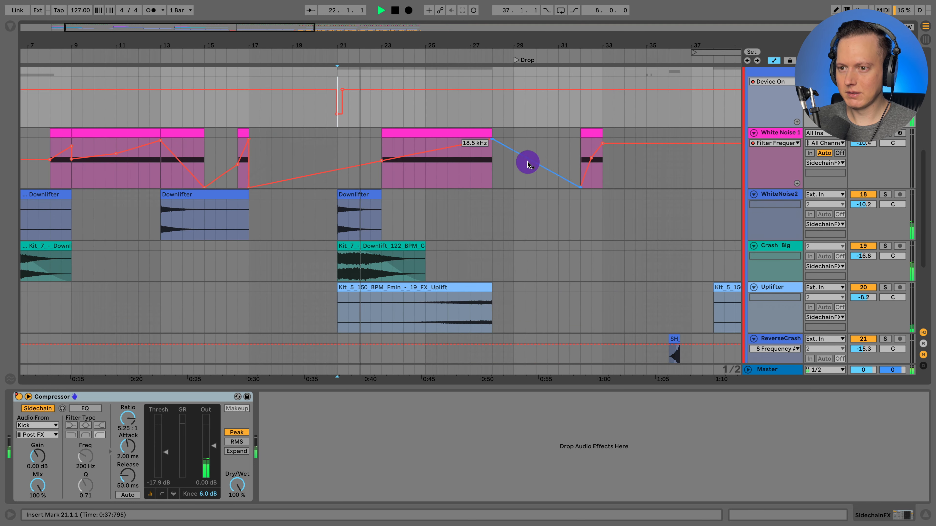
scroll(467, 158, up, 2)
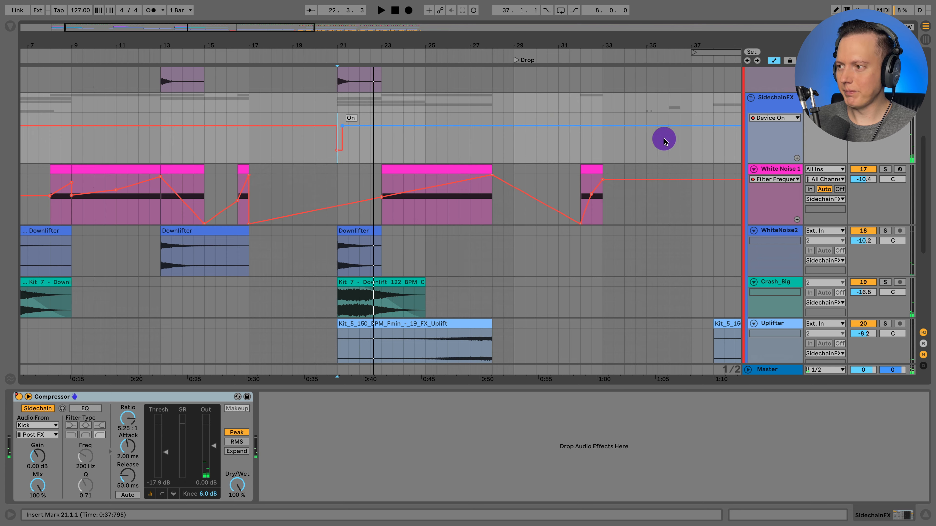
scroll(460, 176, left, 2)
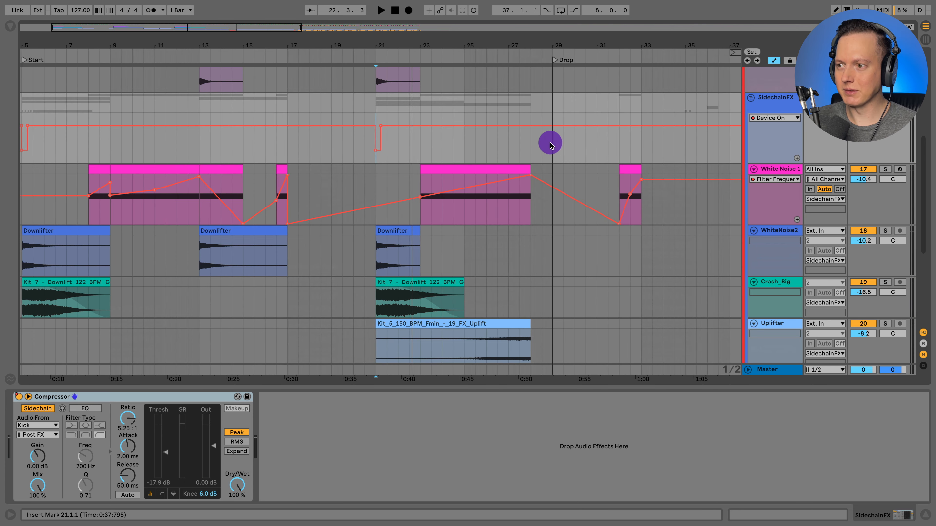
Step: Resume playback from bar 21 with the Uplifter track soloed, then unsolo it
key(space)
click(886, 166)
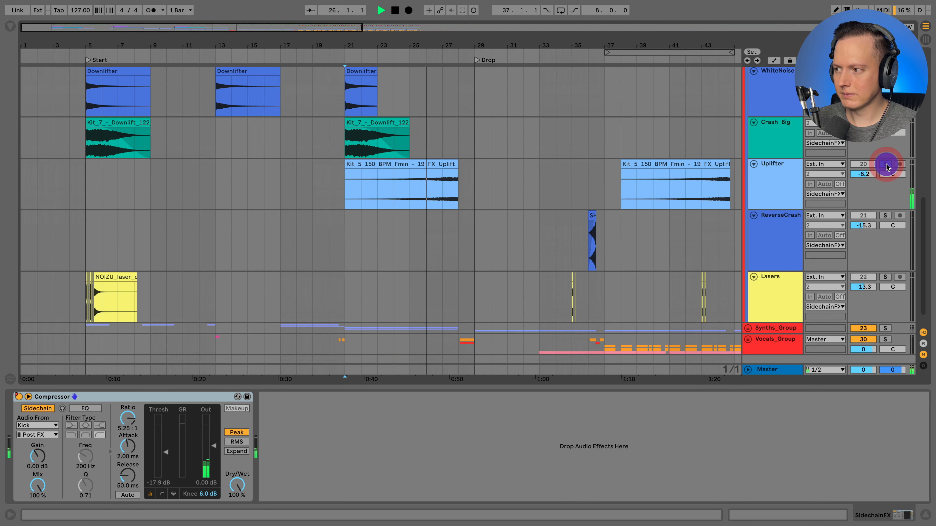
scroll(886, 166, up, 4)
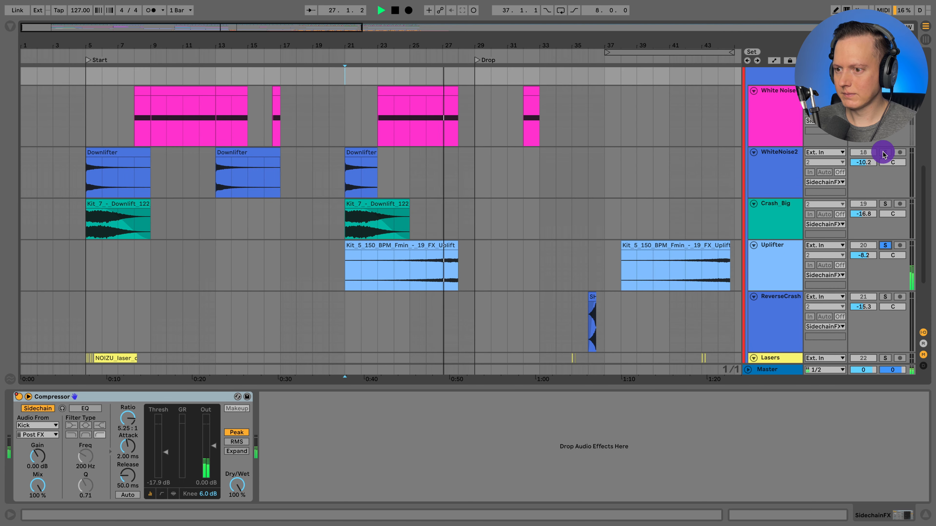
scroll(884, 154, down, 2)
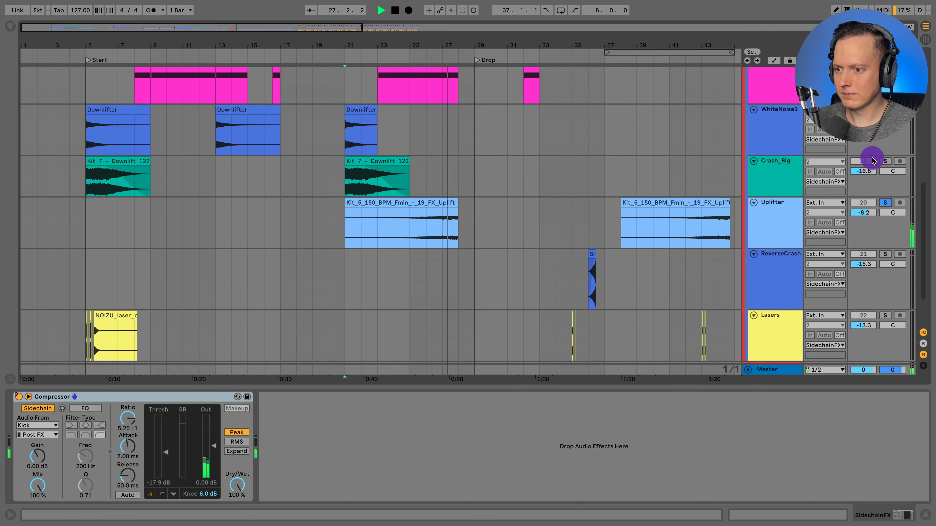
click(886, 203)
Step: Mark the ReverseCrash clip at bar 36, then play the Lasers track soloed from bar 5
scroll(592, 185, down, 3)
click(583, 218)
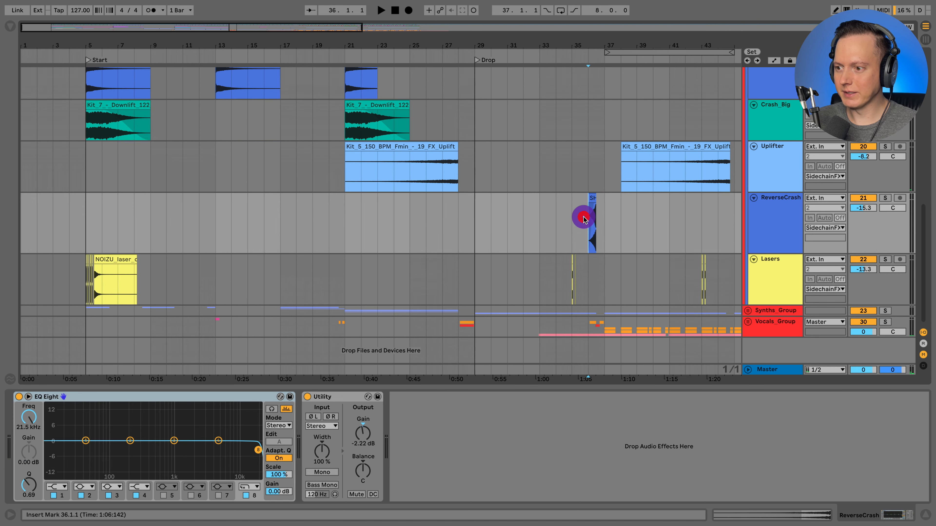
drag(77, 61, 181, 188)
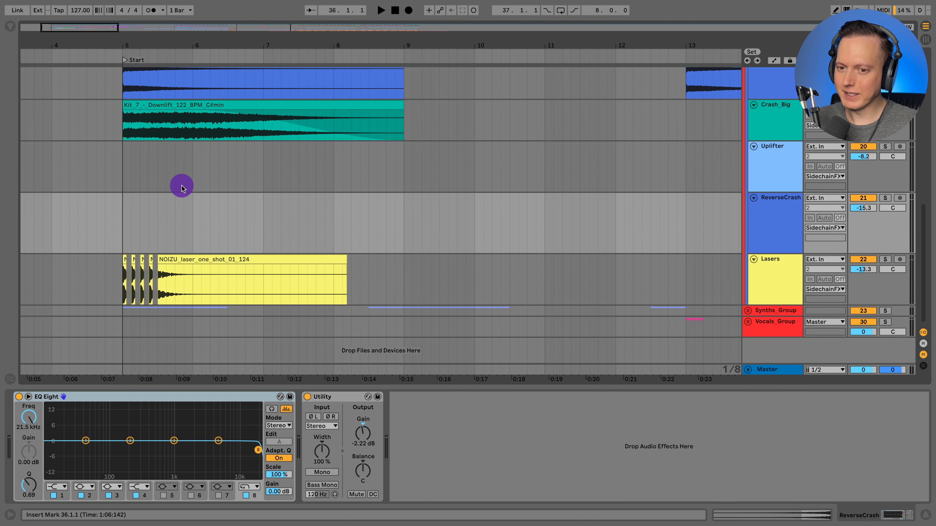
click(121, 282)
key(space)
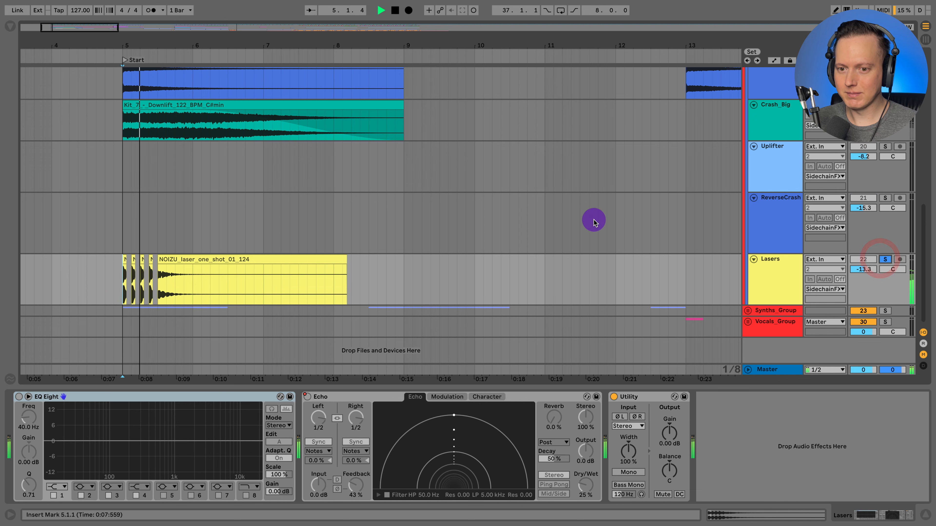
key(space)
Step: Play the soloed Lasers clips from bar 35
drag(381, 41, 369, 3)
click(372, 282)
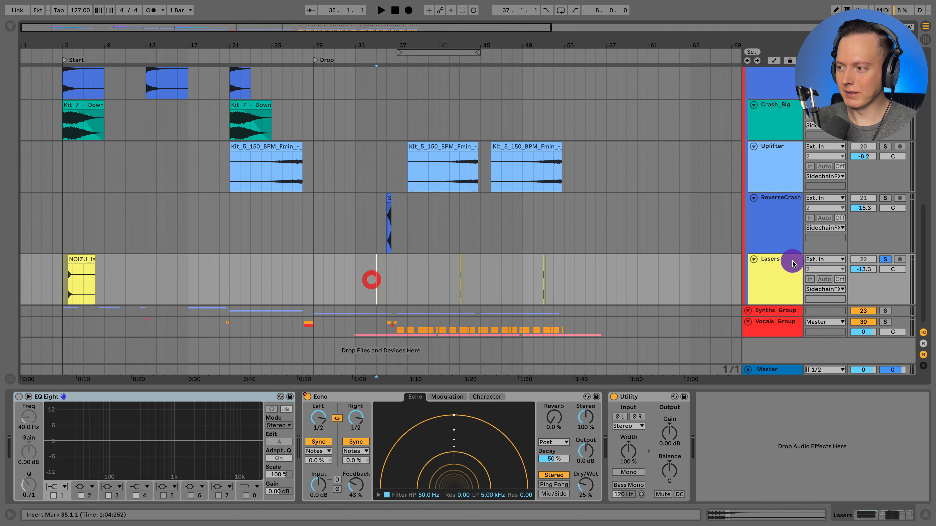
drag(386, 42, 376, 91)
key(space)
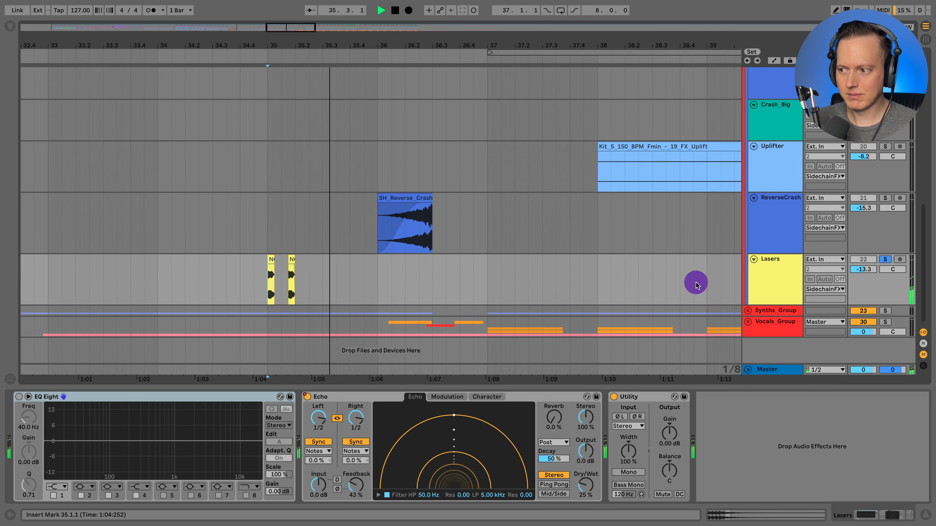
Step: Unsolo the Lasers track and play the full mix from bar 34.3 through its clips at bar 35
click(885, 259)
key(space)
click(212, 277)
key(space)
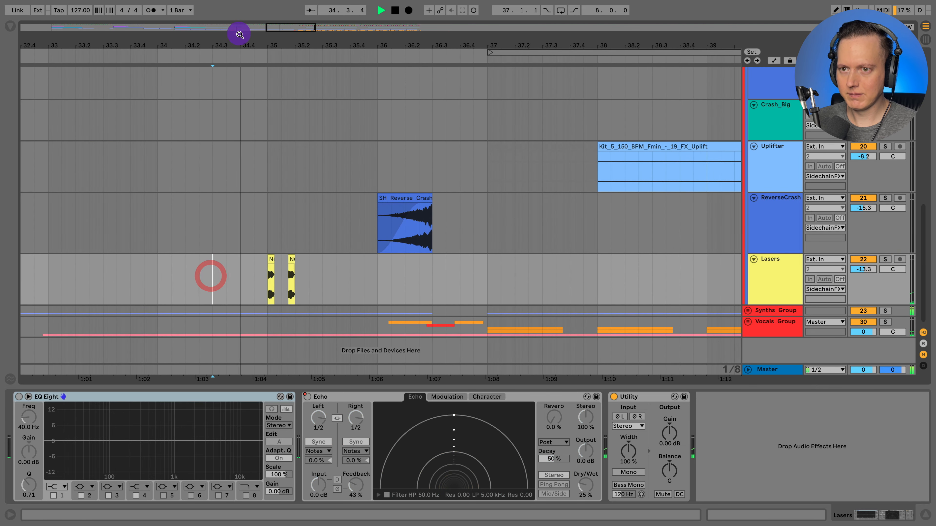
drag(245, 48, 331, 201)
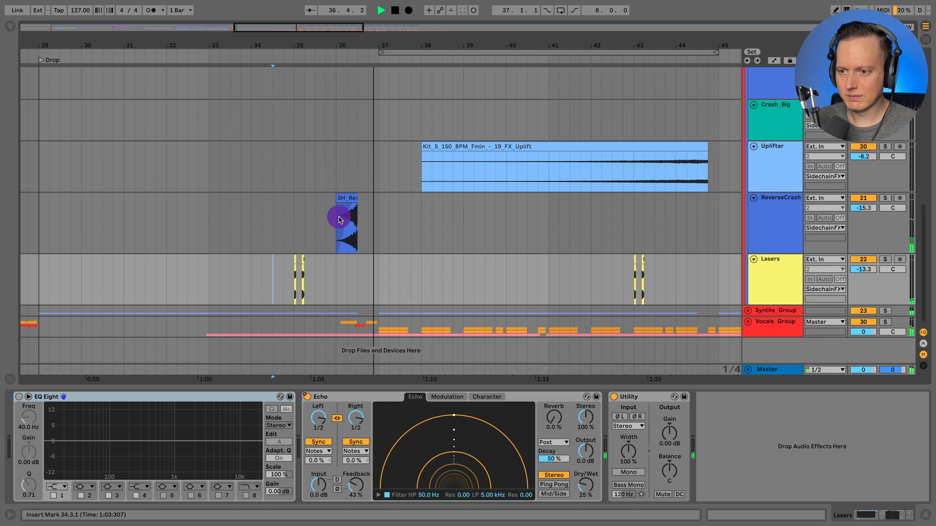
Step: Play the ReverseCrash clip in the full mix from bar 36 and look over the other FX tracks
click(335, 226)
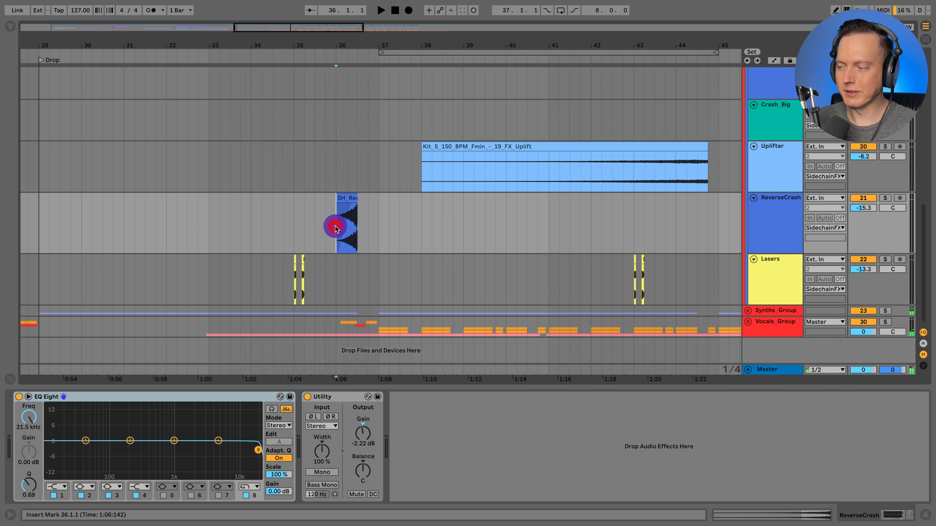
drag(411, 56, 411, 55)
scroll(417, 117, up, 10)
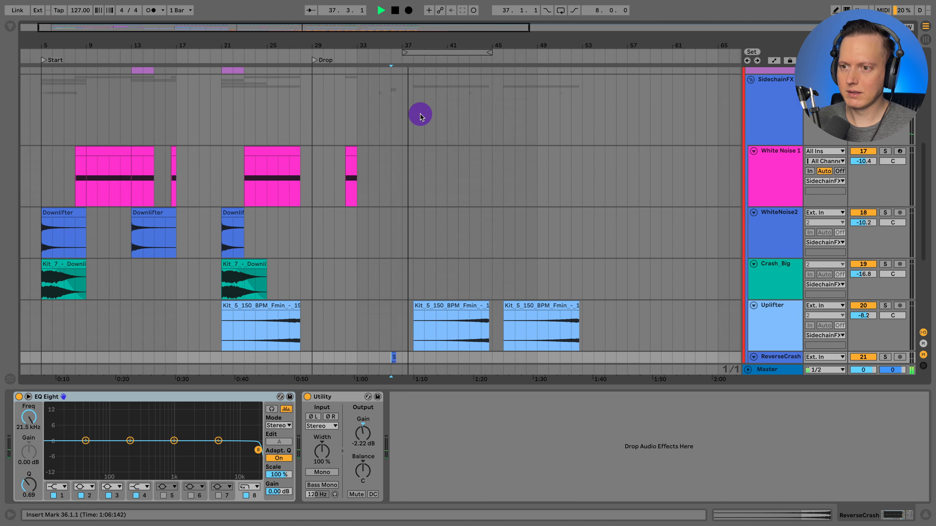
scroll(426, 122, down, 10)
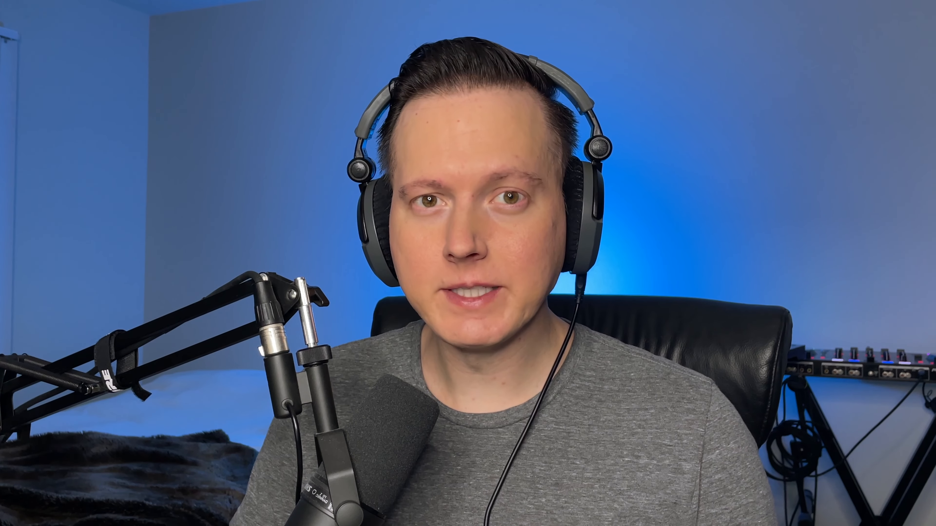
Step: Play the WideSaws track soloed from bar 5 and inspect its device chain, including the Audio Effect Rack's first chain
click(886, 169)
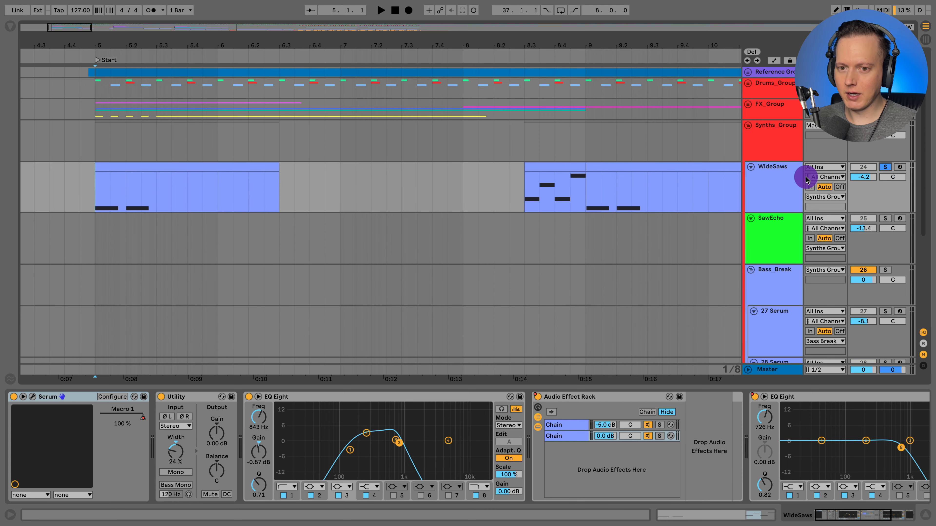
key(space)
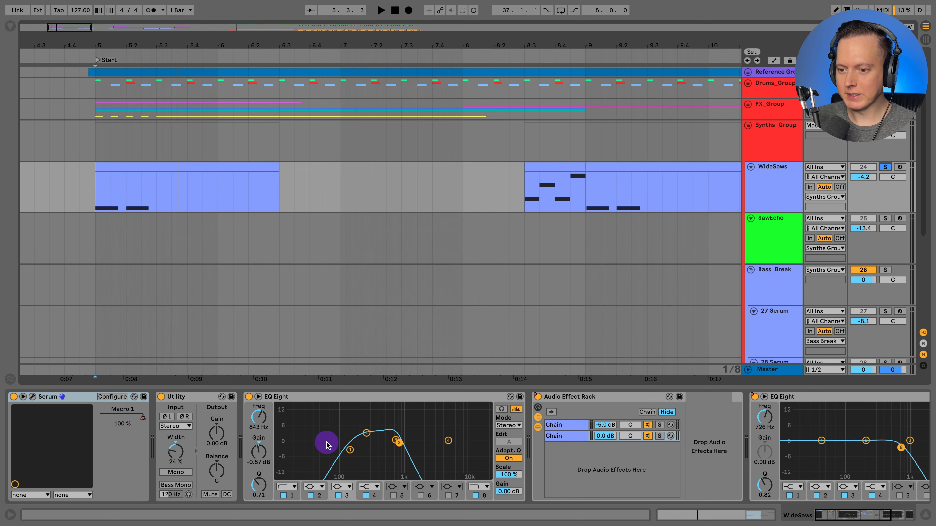
scroll(336, 407, right, 3)
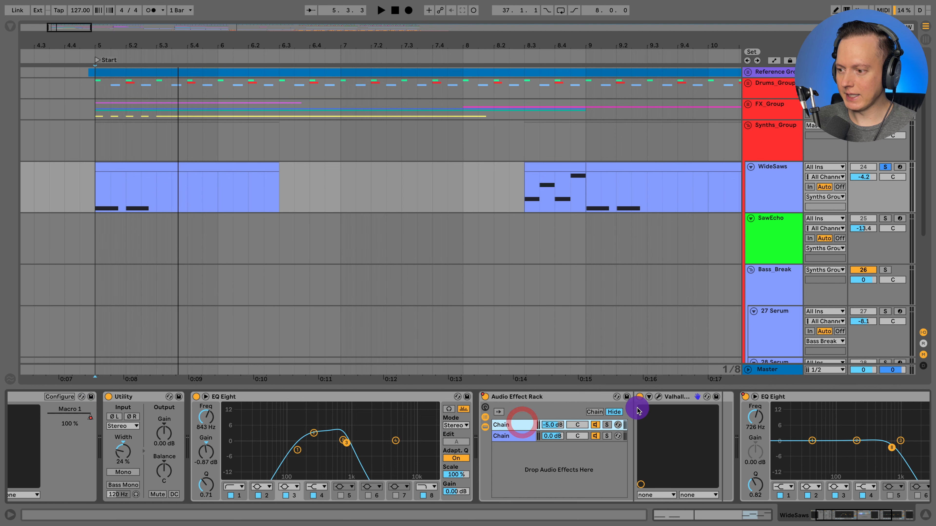
scroll(685, 403, right, 10)
scroll(687, 406, right, 4)
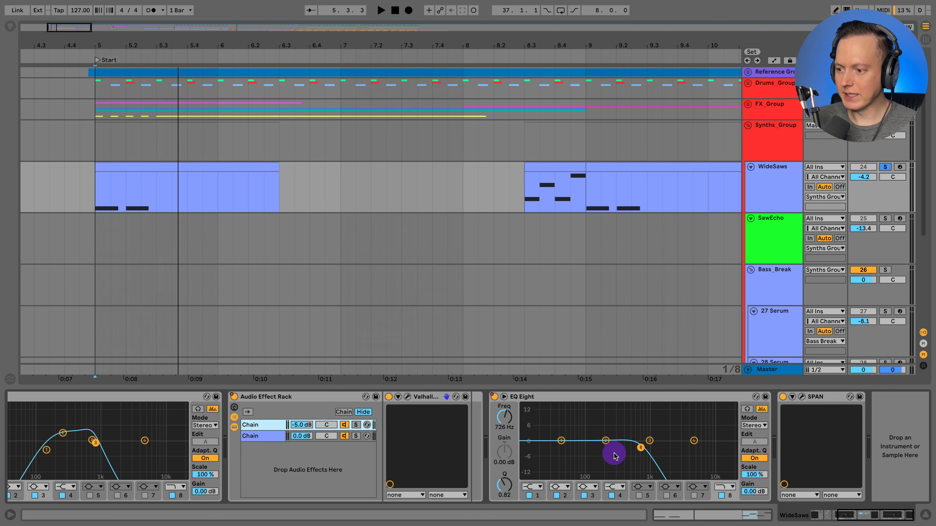
Step: Show the automation and play the soloed WideSaws from bars 5 and 17 to compare its Device On envelope
key(a)
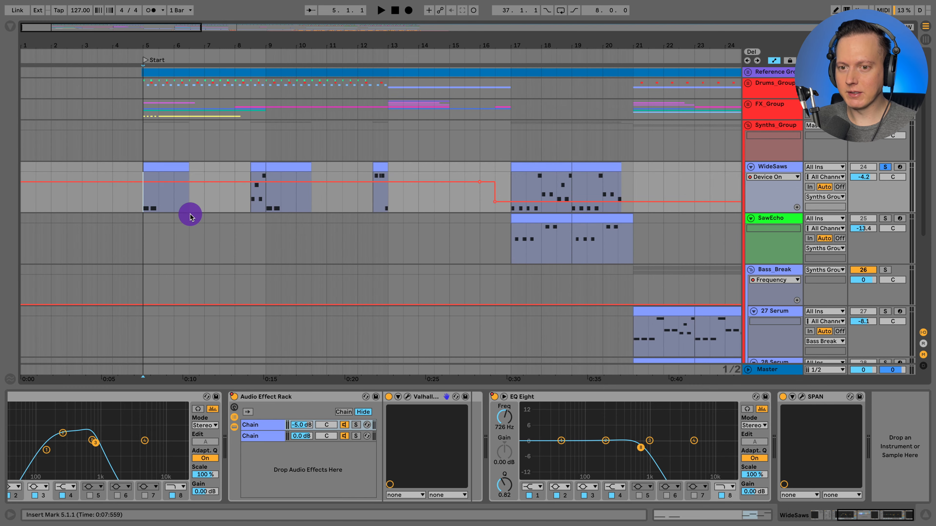
key(space)
click(509, 191)
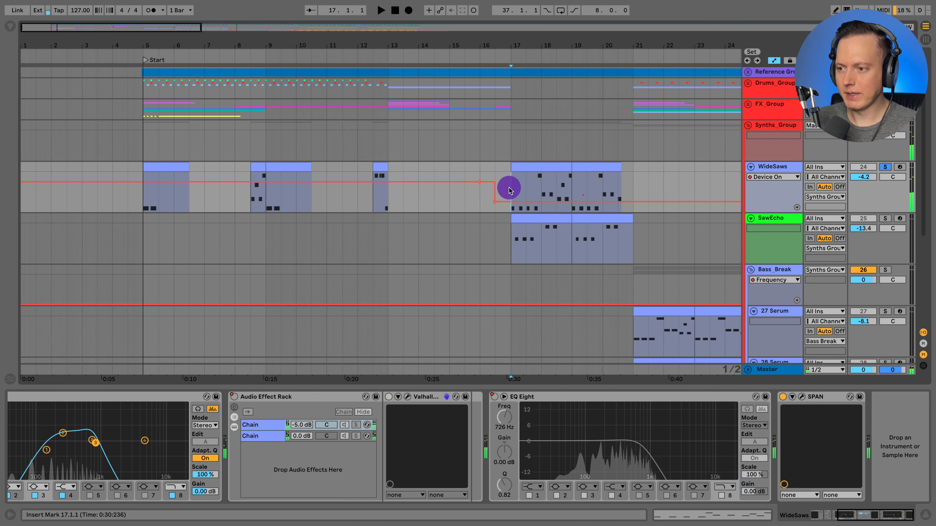
key(space)
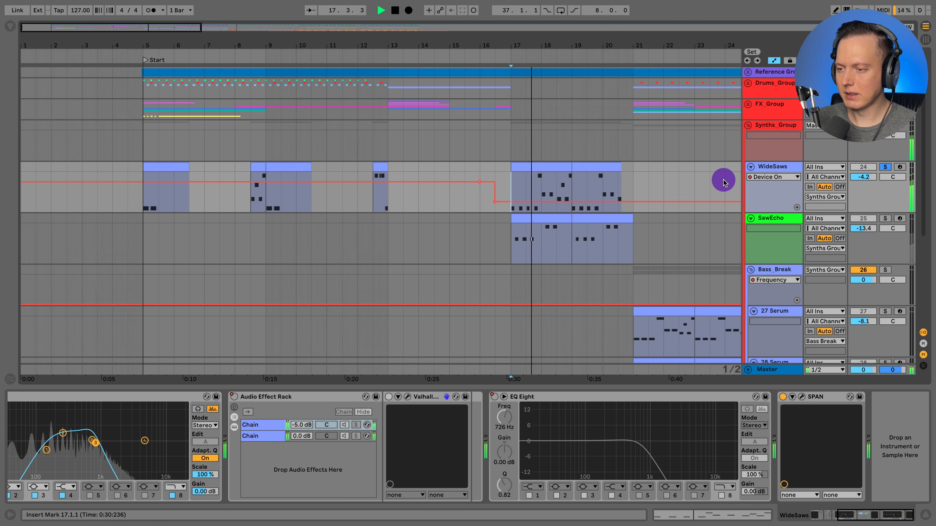
key(space)
Step: Display the WideSaws Macro 1 envelope and play the track from bar 8.3
click(773, 177)
click(770, 197)
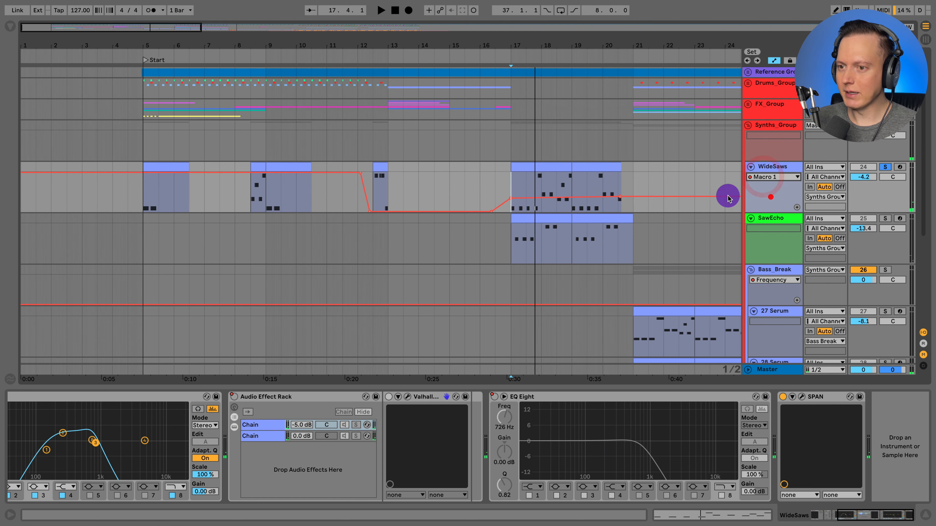
click(252, 195)
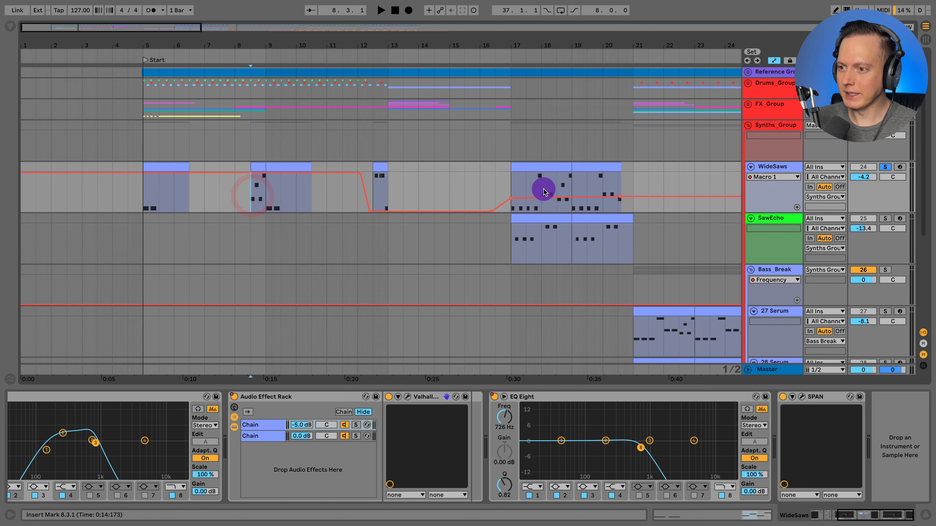
key(space)
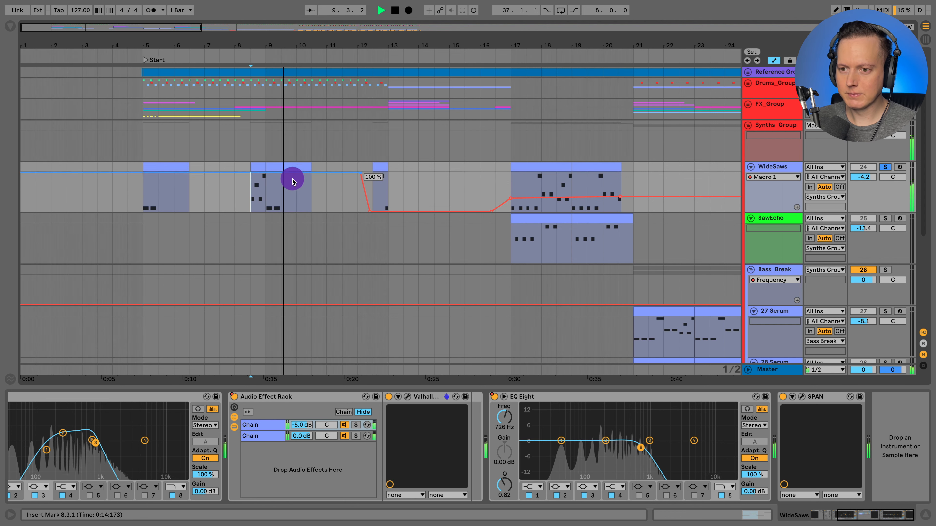
key(space)
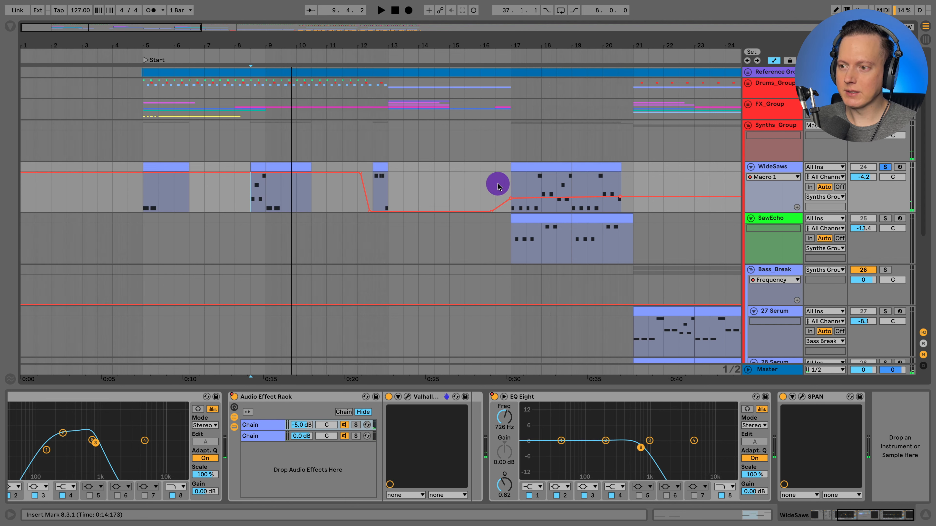
Step: Play WideSaws from bar 17 to hear the sound at its changed Macro 1 level
click(511, 180)
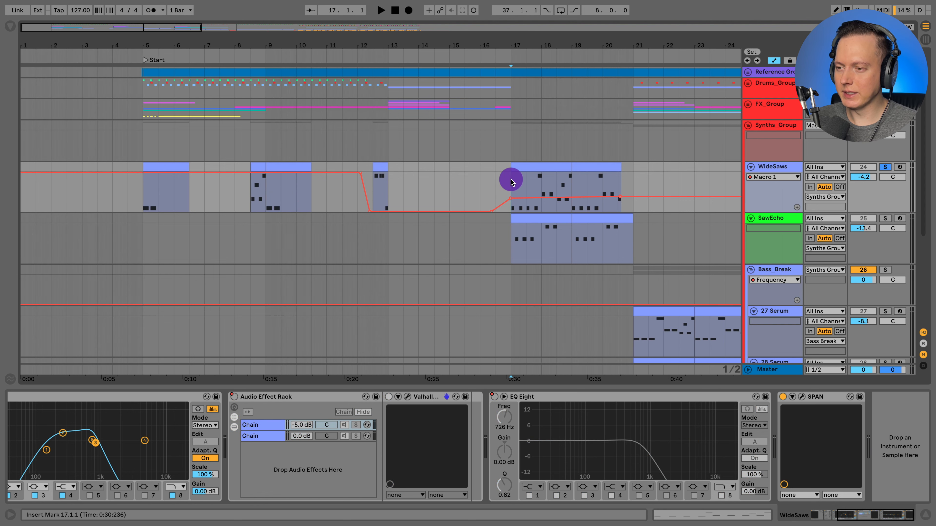
key(space)
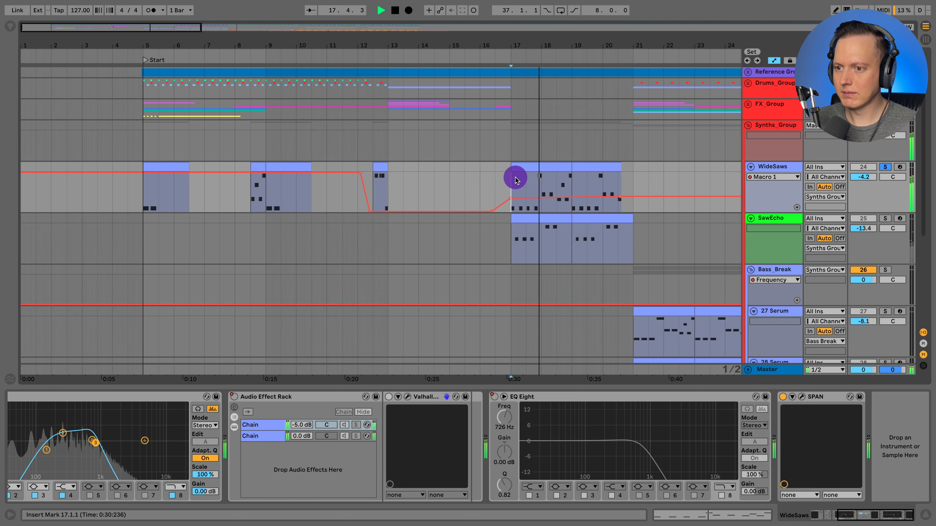
key(space)
Step: Open the WideSaws Serum instrument and examine Macro 1 and the saw oscillators' settings
scroll(500, 418, left, 1)
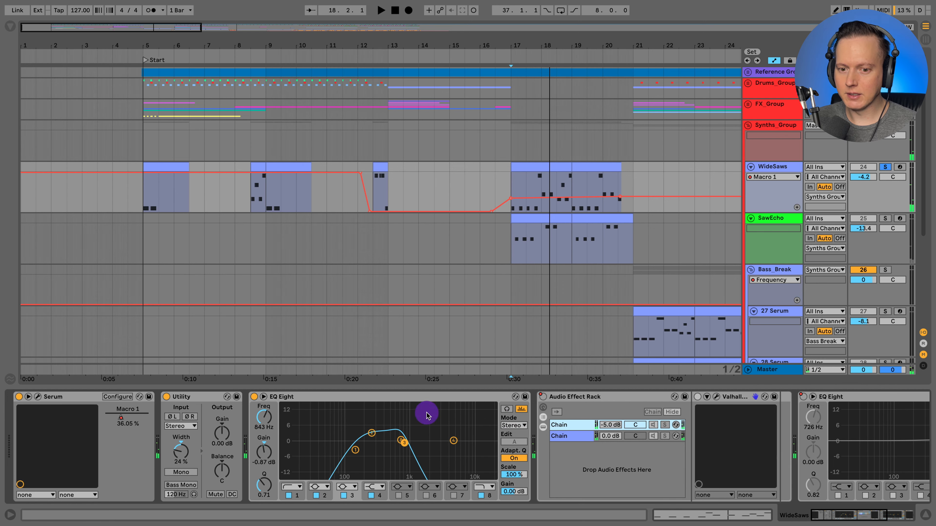
click(35, 399)
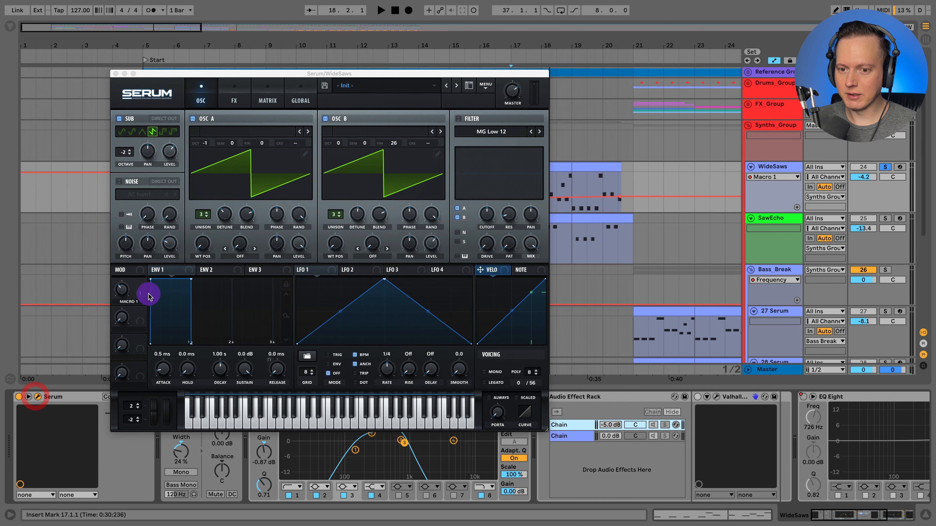
click(118, 291)
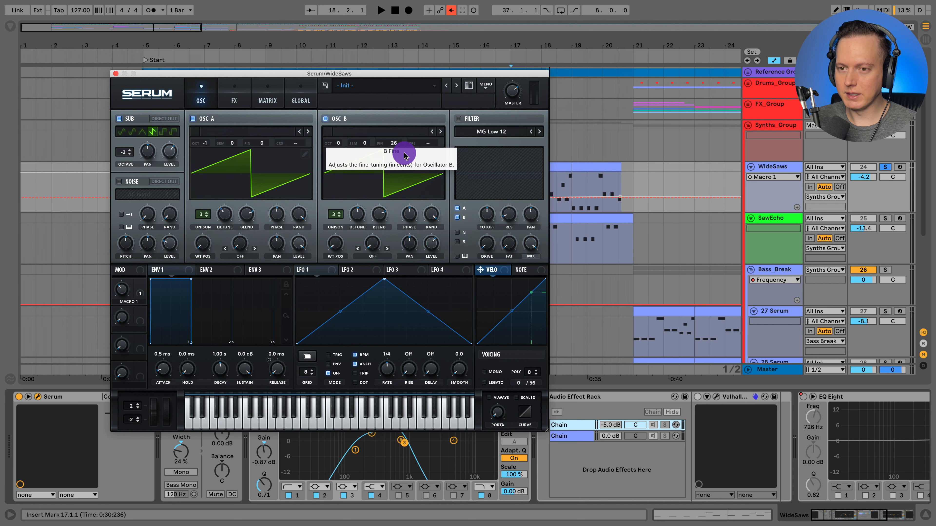
Step: Check Serum's Compressor and Chorus effects, then return to the oscillators and play from bar 17
click(234, 100)
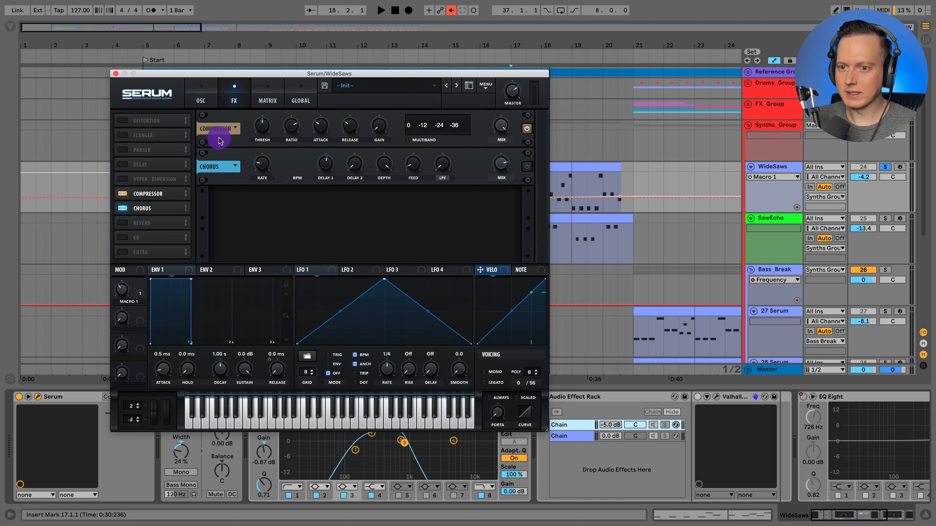
click(197, 101)
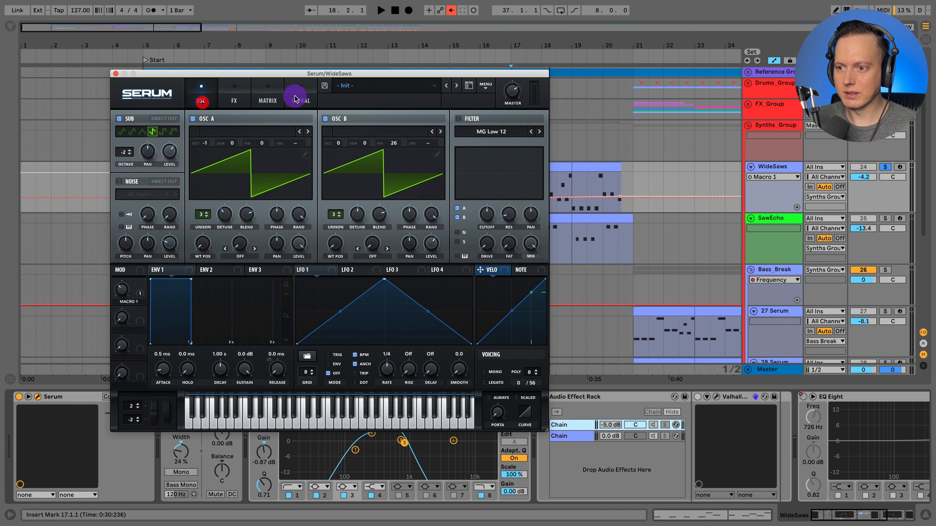
key(space)
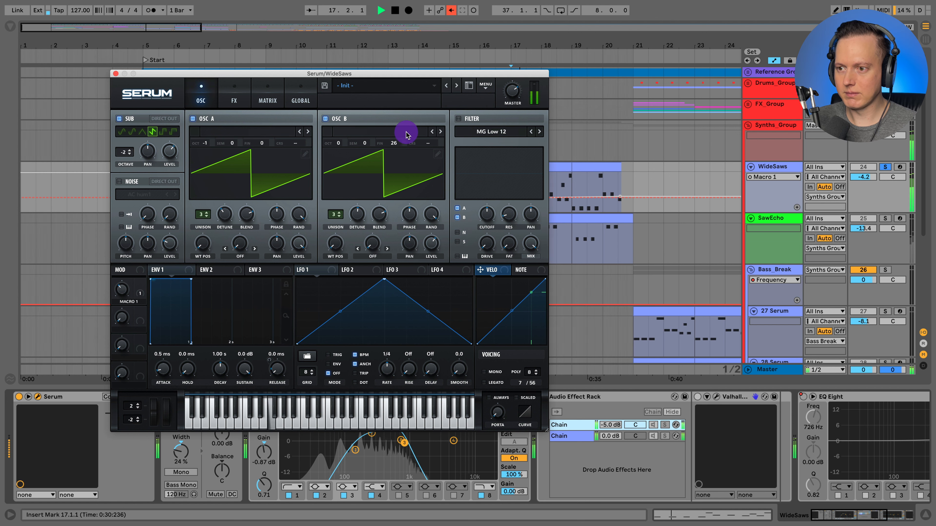
Step: Close Serum, play WideSaws from bar 17 with EQ Eight and the effect rack bypassed, and undo the bypass
click(115, 73)
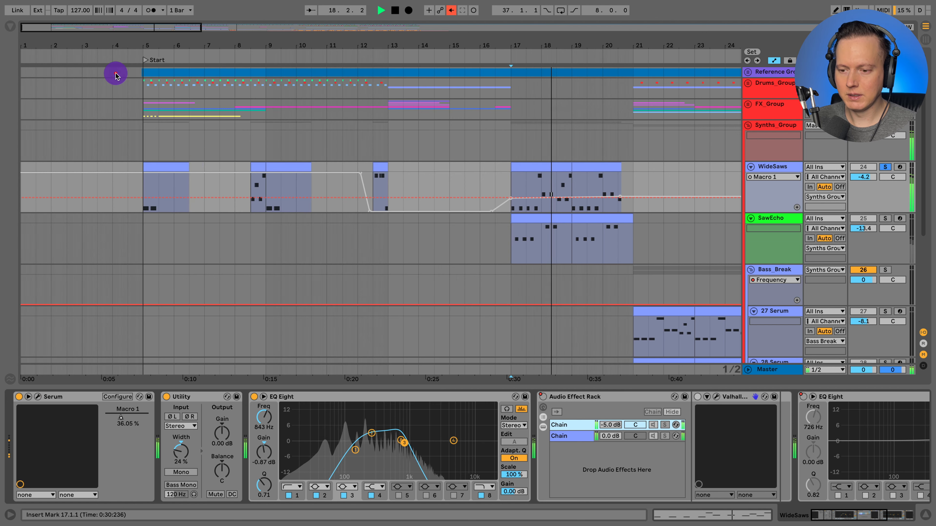
click(254, 397)
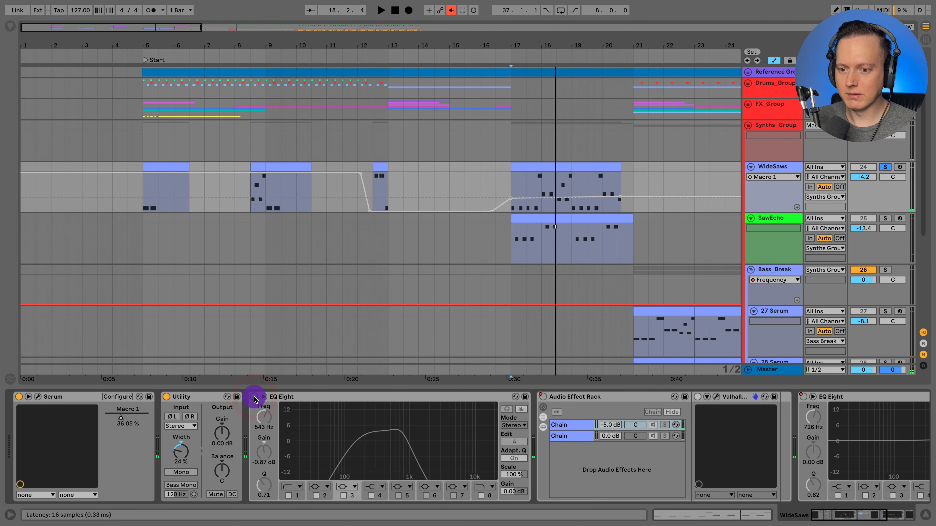
key(space)
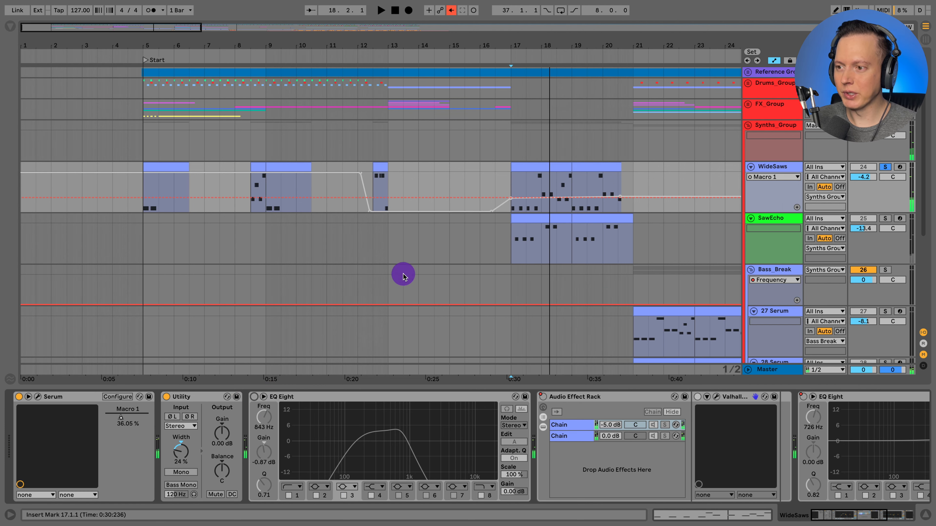
key(super+z)
key(super+z)
Step: Solo SawEcho, play it from bar 17, and examine the oscillator settings of its Serum instrument
scroll(503, 220, down, 1)
scroll(504, 221, right, 3)
scroll(503, 220, right, 2)
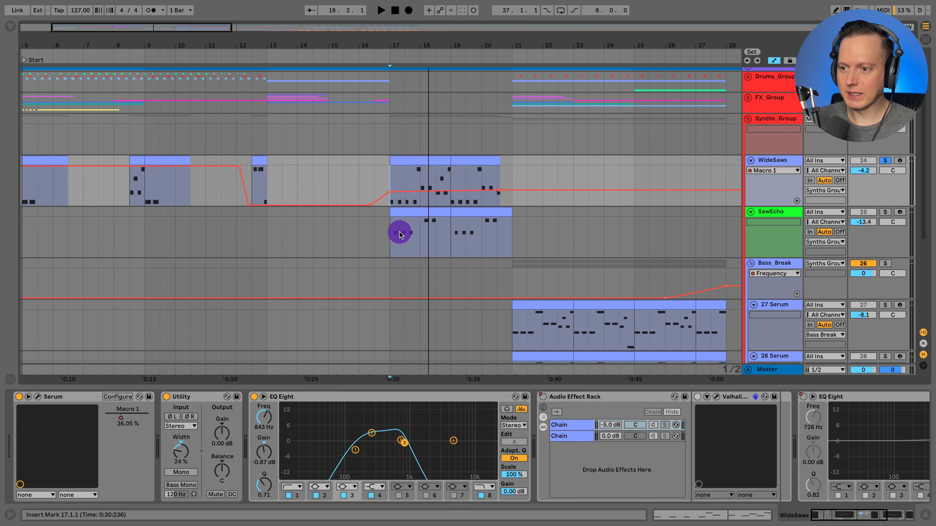
click(387, 241)
click(885, 212)
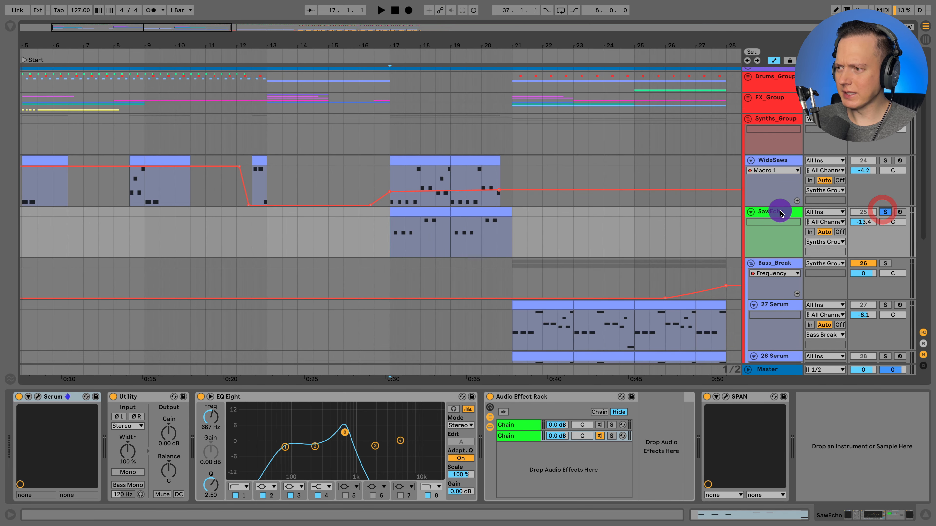
scroll(729, 213, down, 2)
key(space)
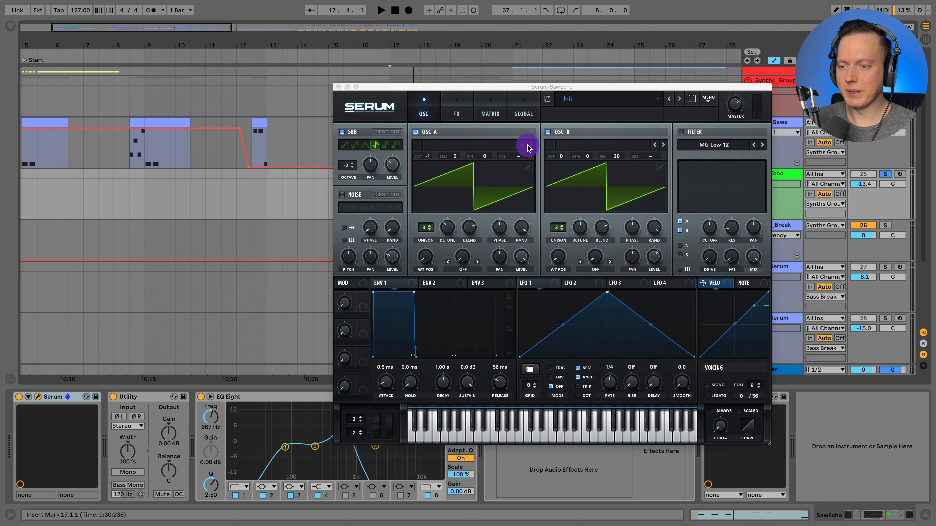
drag(454, 91, 300, 64)
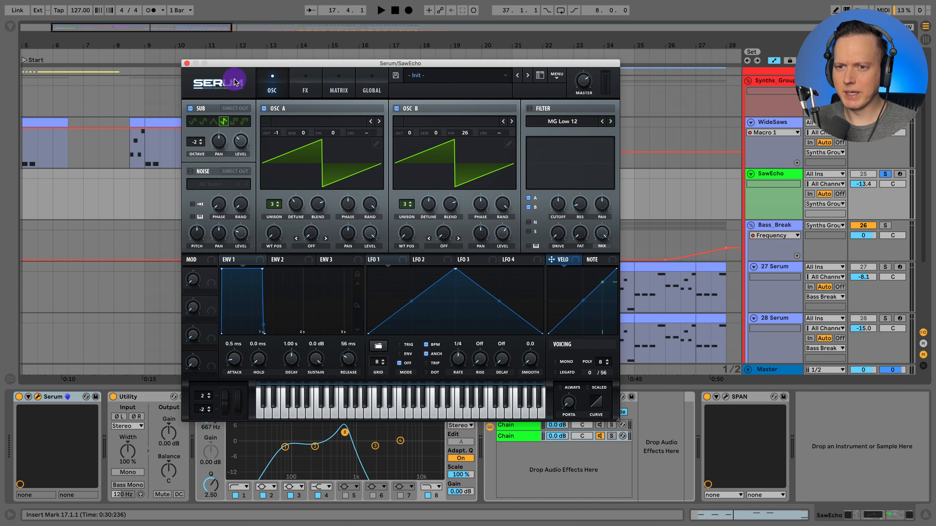
click(187, 64)
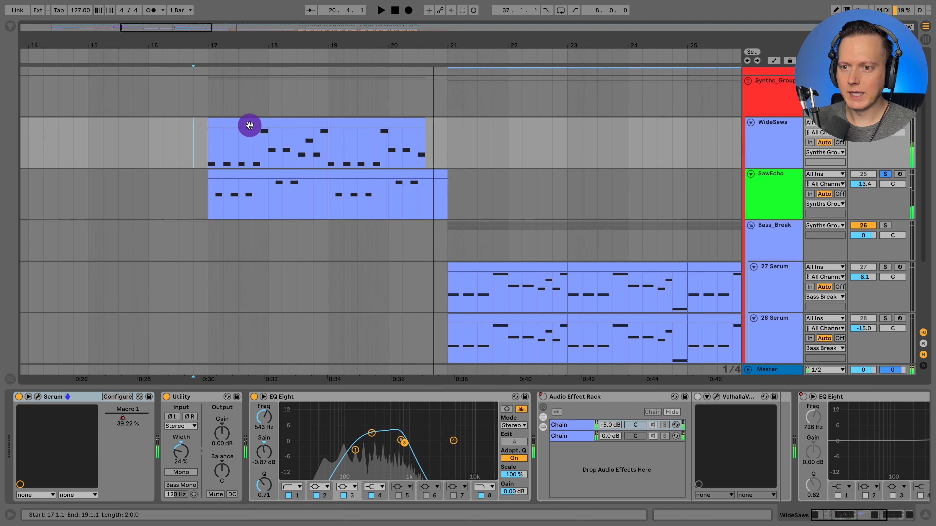
Step: Compare the MIDI notes of the WideSaws and SawEcho clips at bar 17, then close the note editor
double_click(249, 125)
key(space)
scroll(394, 322, down, 2)
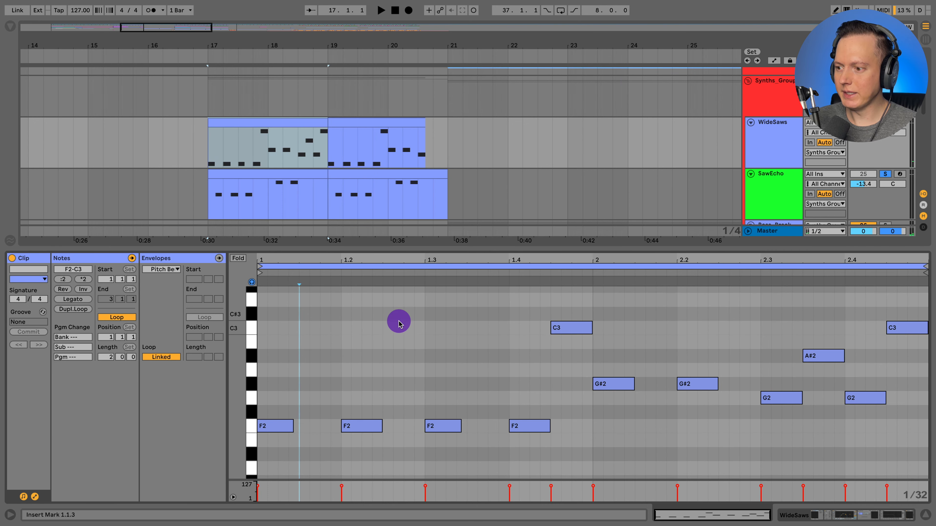
click(282, 174)
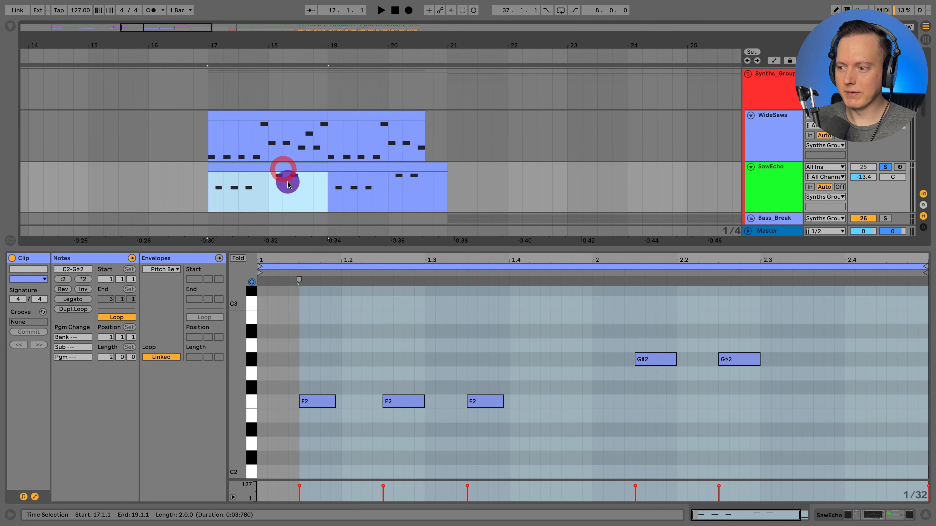
click(926, 515)
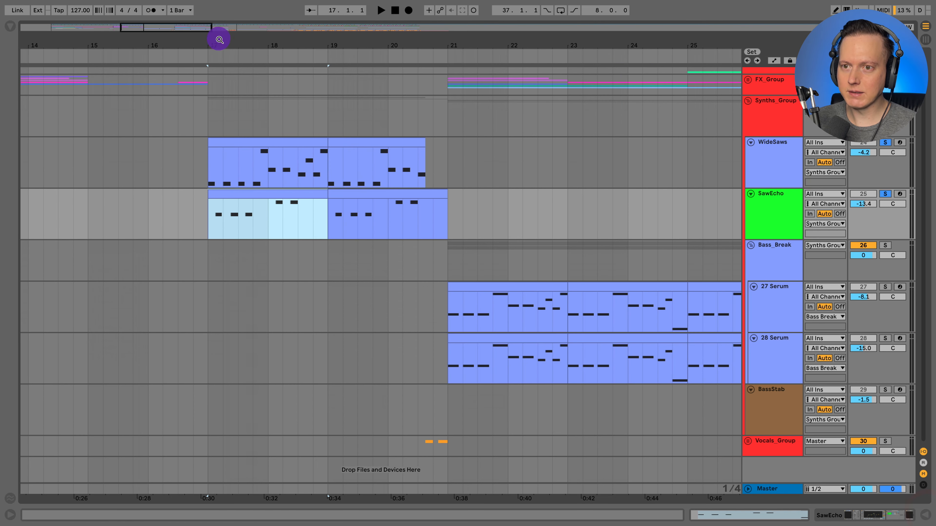
Step: Zoom in on the WideSaws and SawEcho clips and play both tracks together from bar 17
drag(220, 40, 221, 69)
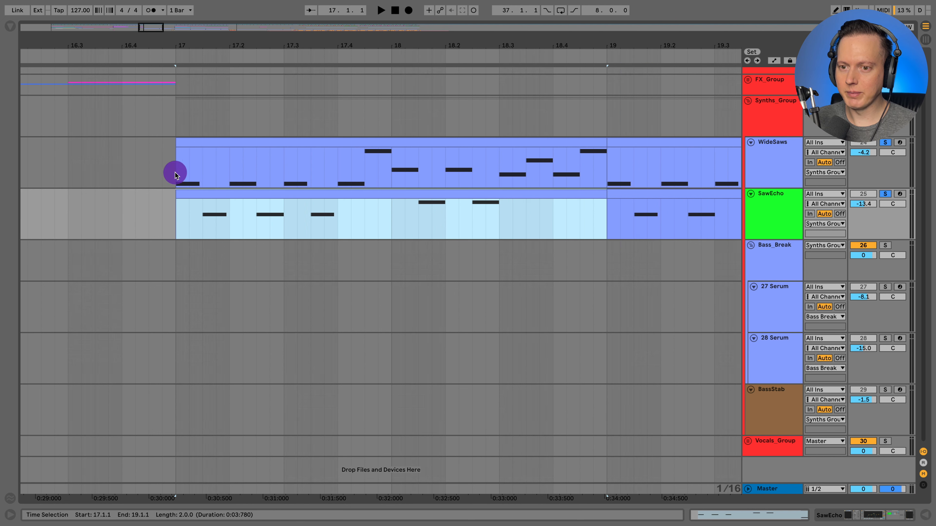
click(171, 163)
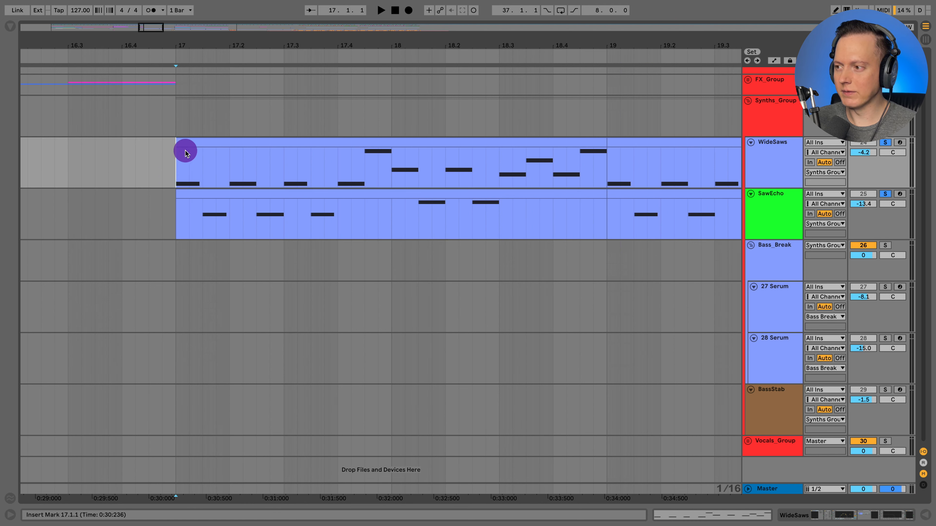
key(space)
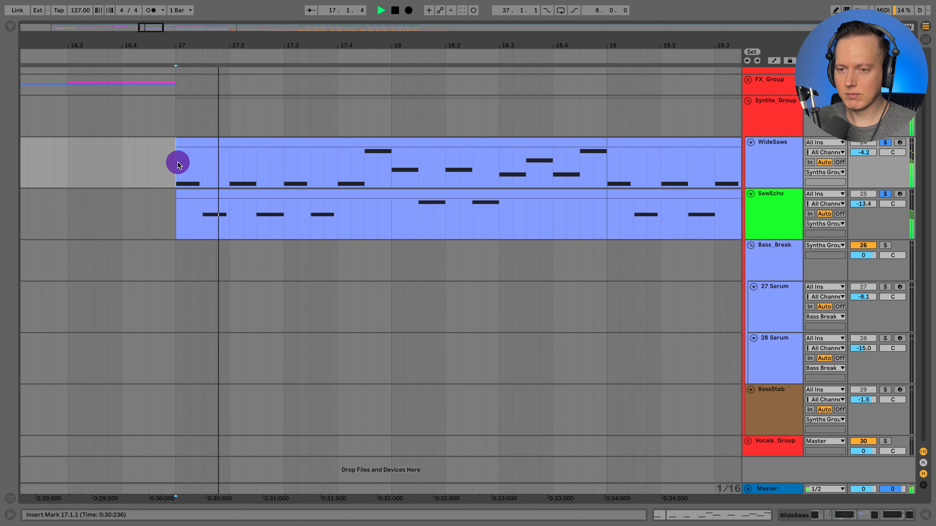
key(space)
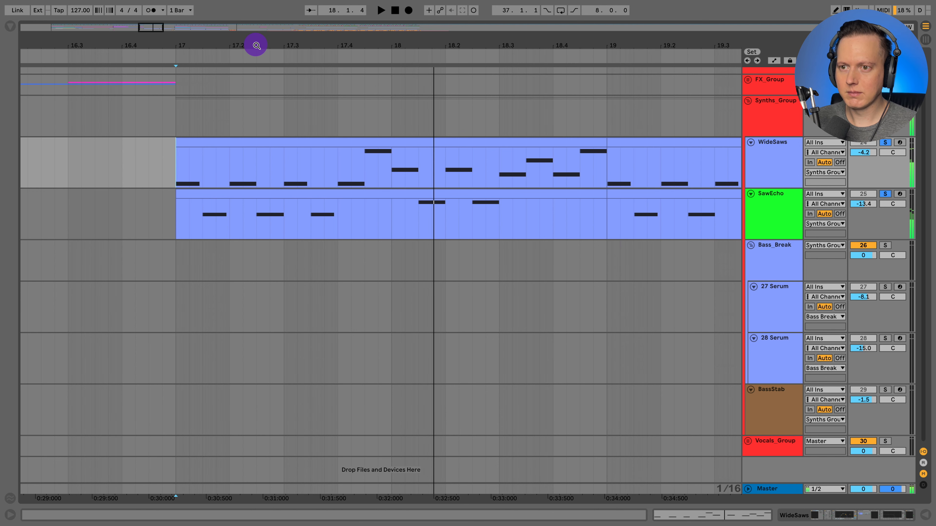
Step: Play the Bass_Break group from position 20.3.1 to hear its two Serum layers
drag(257, 45, 257, 26)
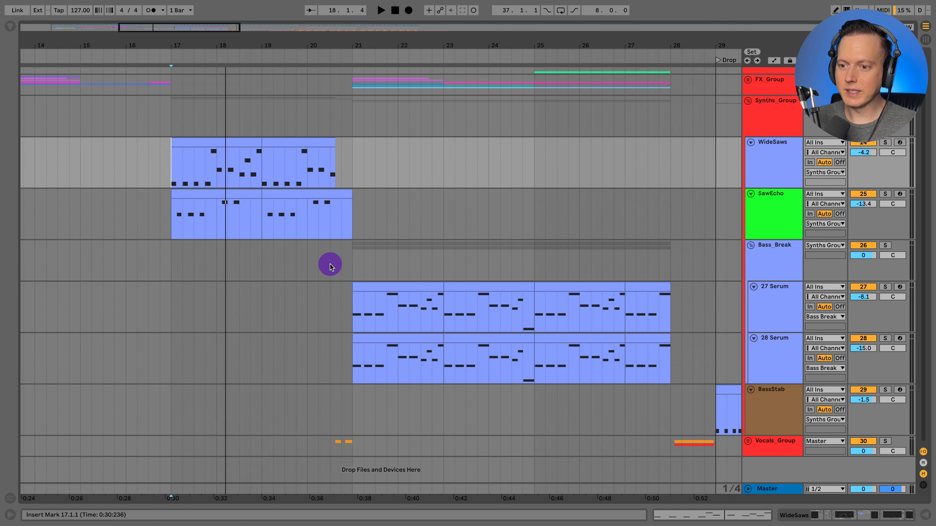
click(329, 263)
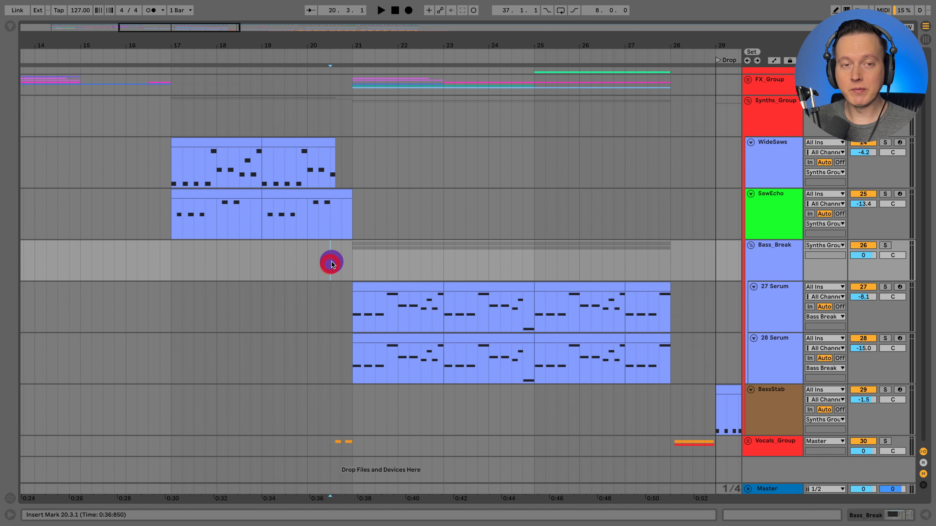
scroll(328, 261, right, 2)
key(space)
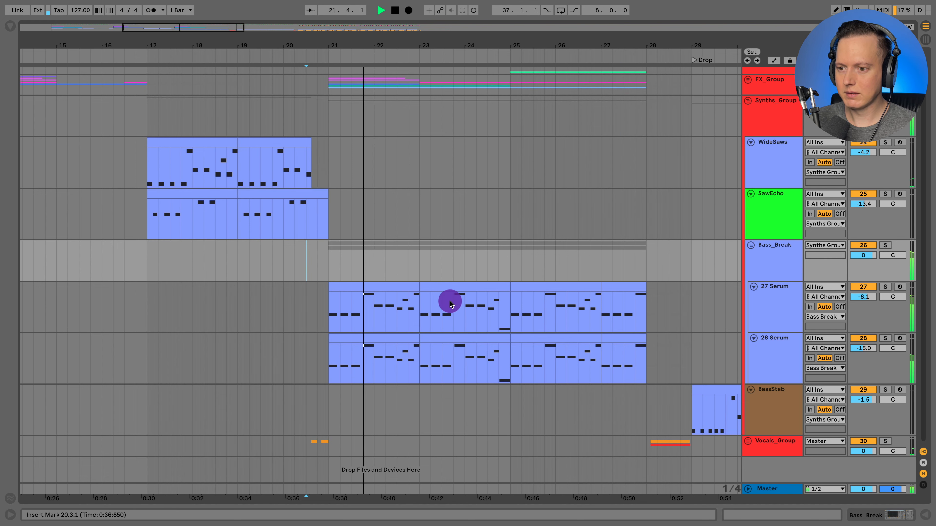
key(space)
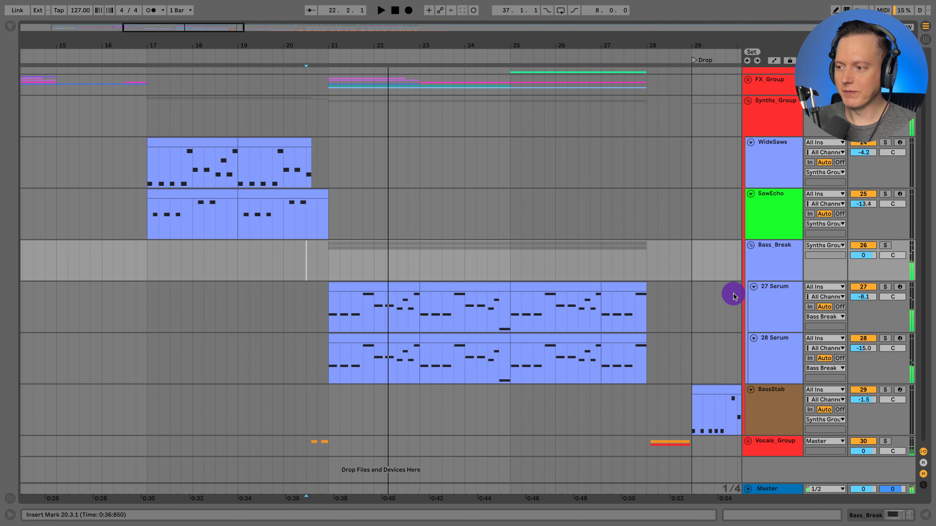
Step: Show the 27 Serum track's devices and inspect its Serum oscillators and effects, then close the instrument
click(759, 297)
click(845, 515)
click(32, 452)
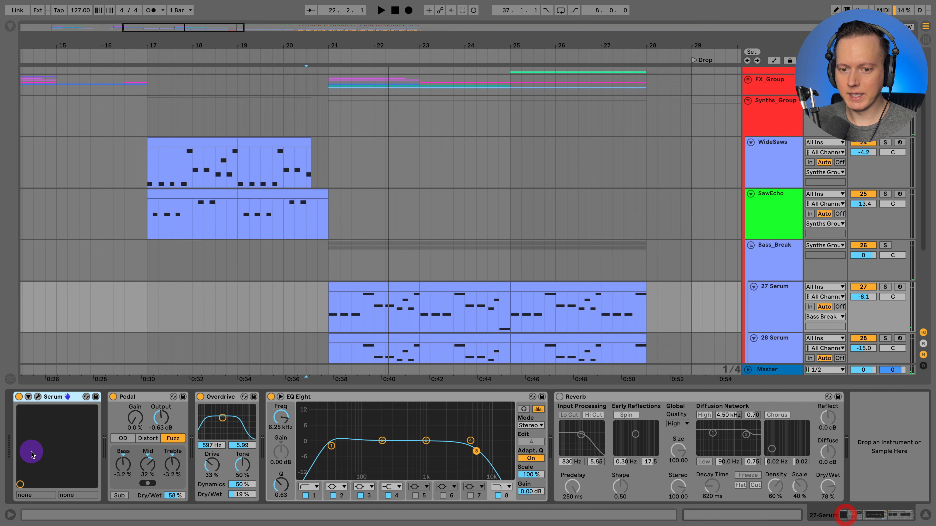
click(39, 397)
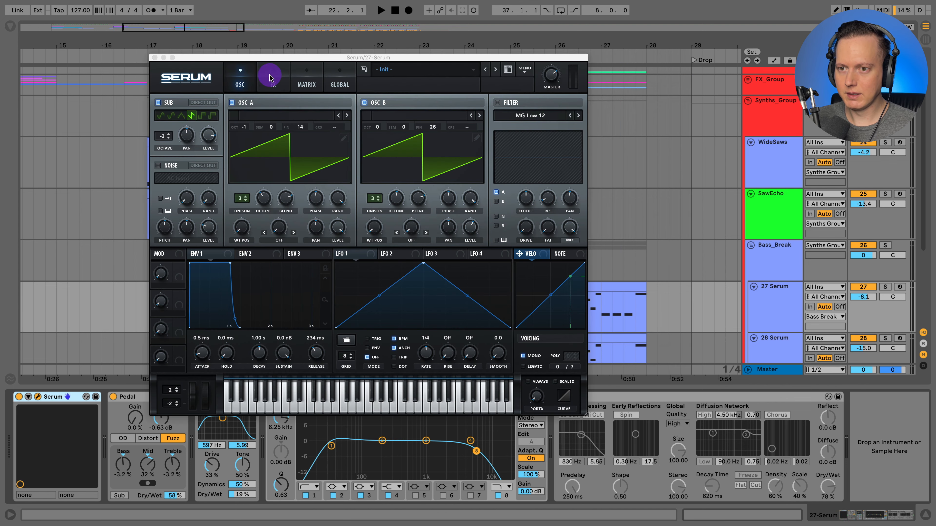
click(274, 90)
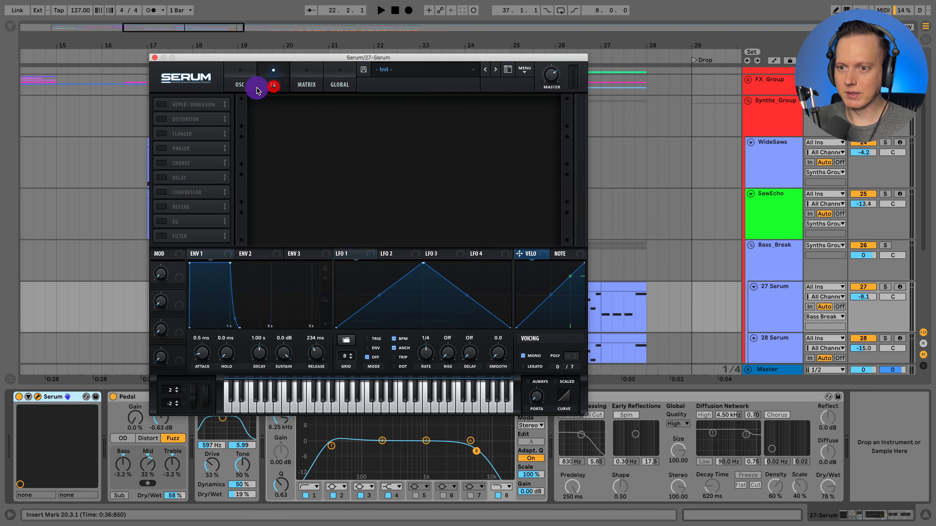
click(239, 85)
click(154, 58)
Step: Compare the WideSaws device chain with the one on the 27 Serum track
scroll(767, 161, down, 2)
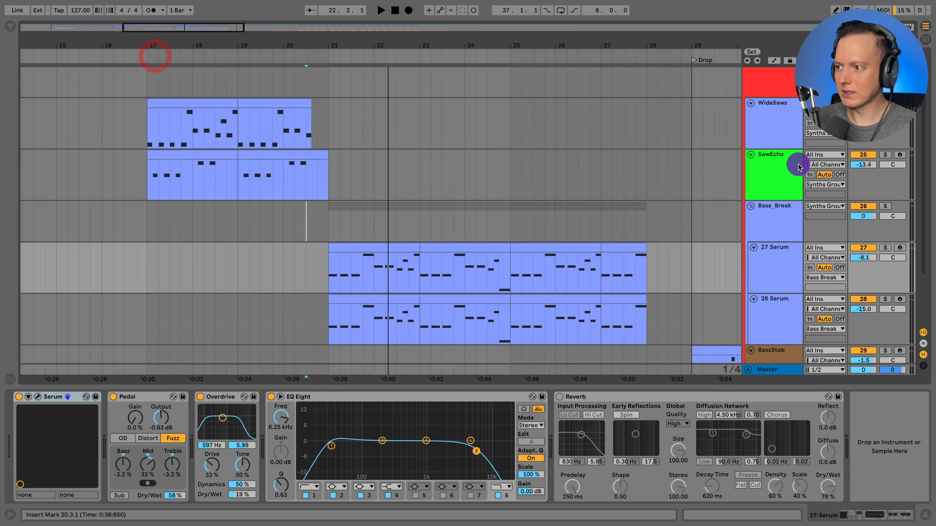
click(768, 110)
scroll(626, 184, down, 2)
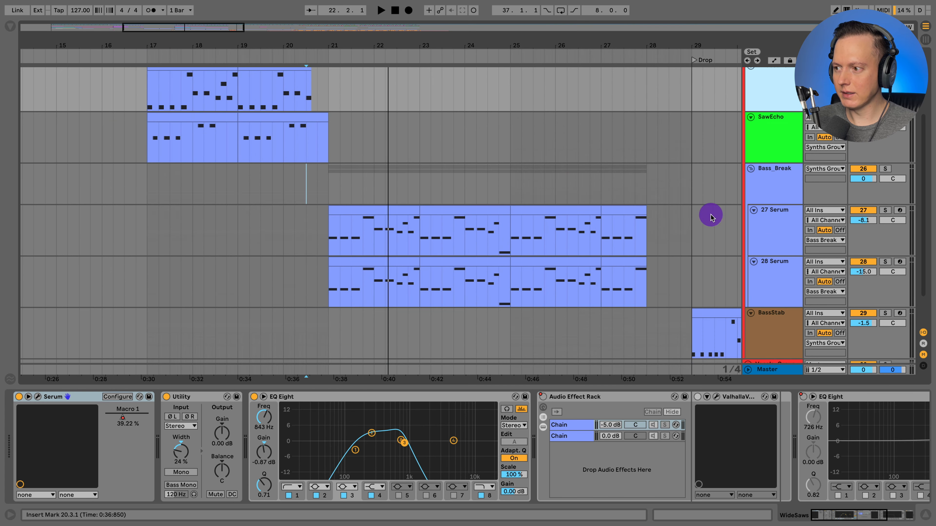
click(763, 210)
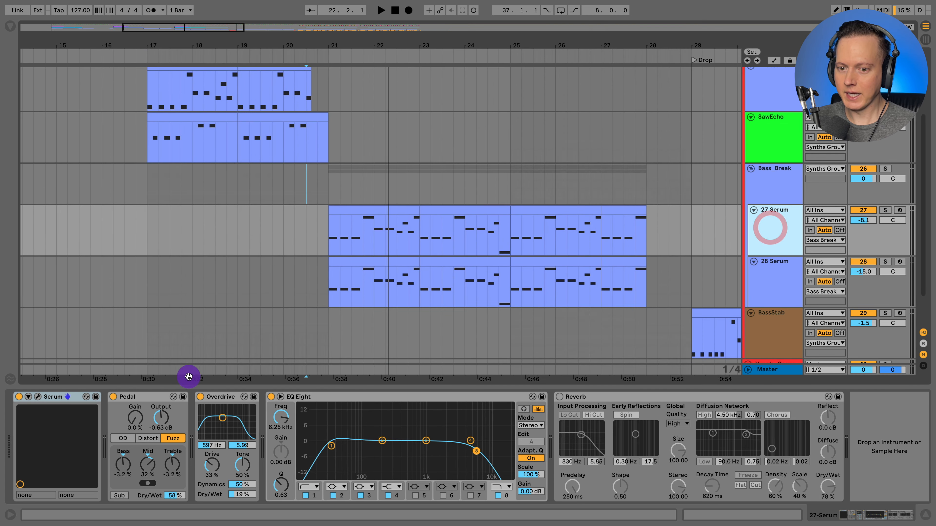
Step: Solo 27 Serum and play it from 20.3.1 with Pedal and Overdrive bypassed, then with both switched back on
click(199, 396)
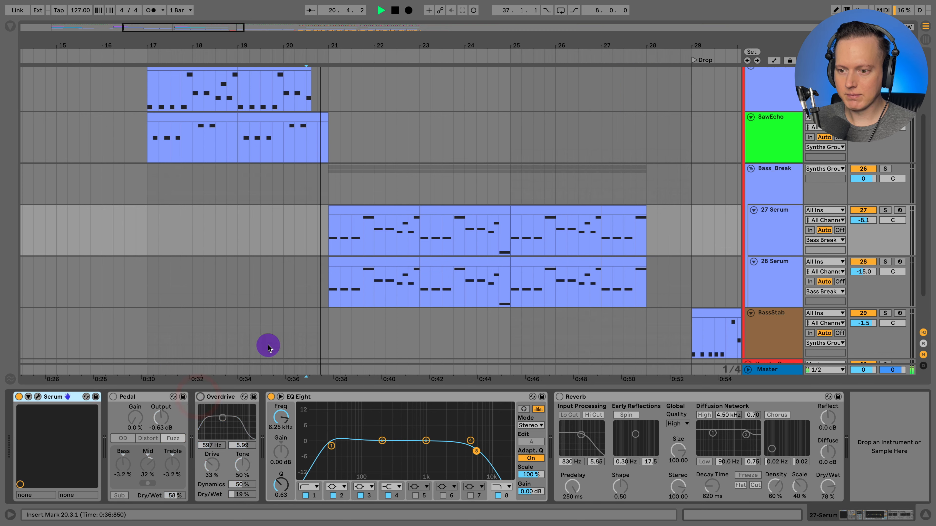
click(883, 210)
scroll(379, 262, down, 2)
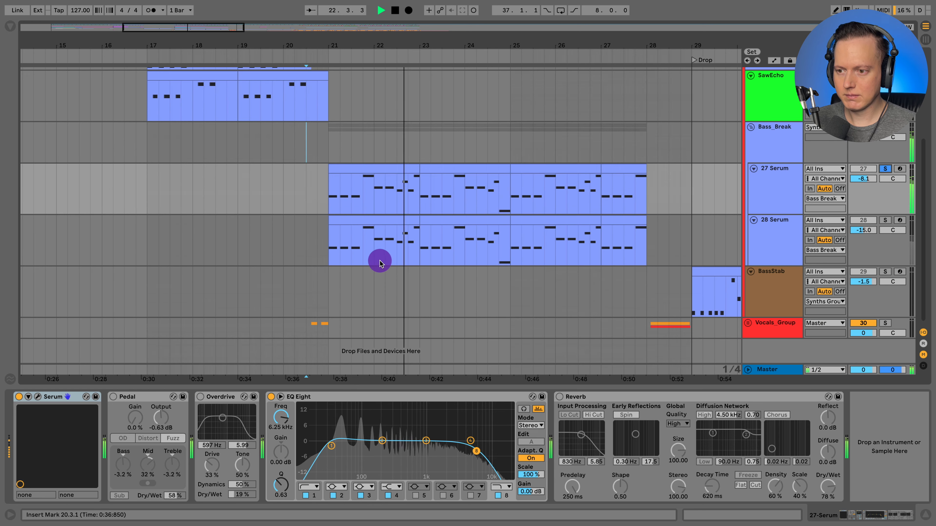
scroll(379, 262, right, 5)
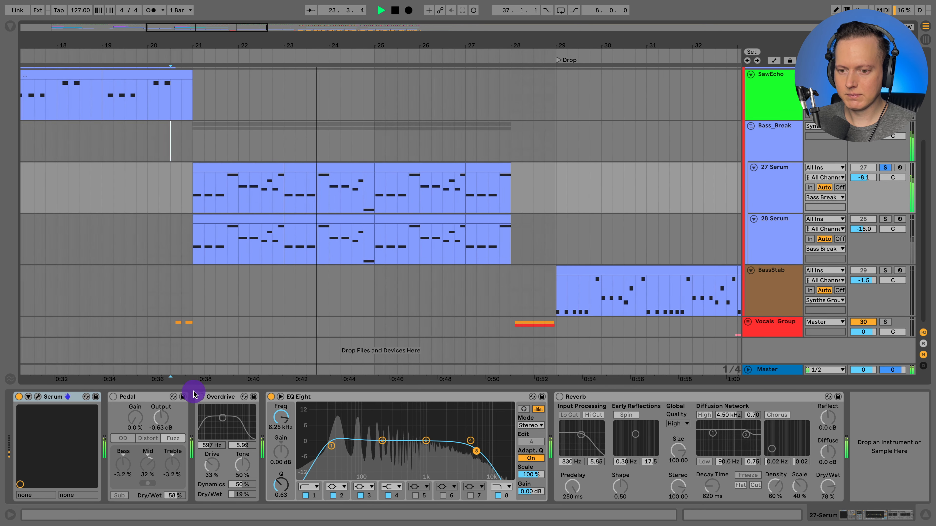
click(200, 397)
click(114, 397)
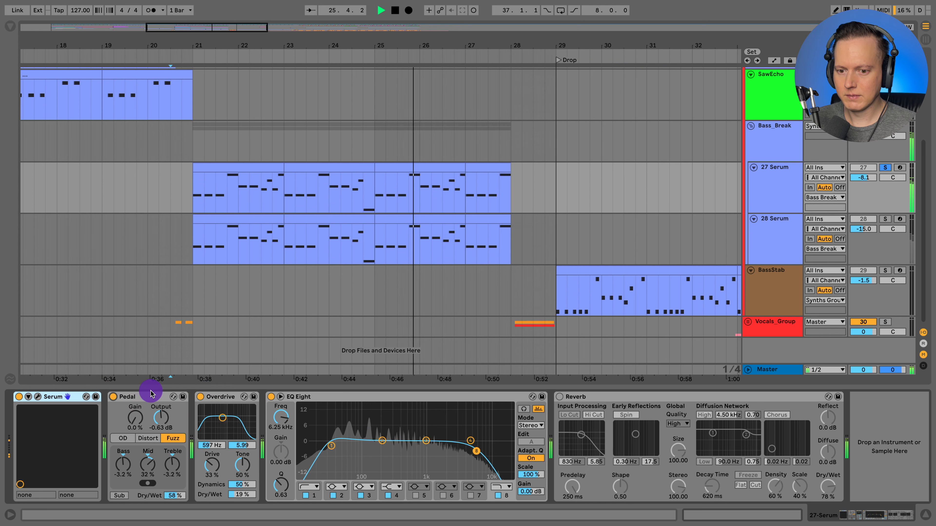
key(space)
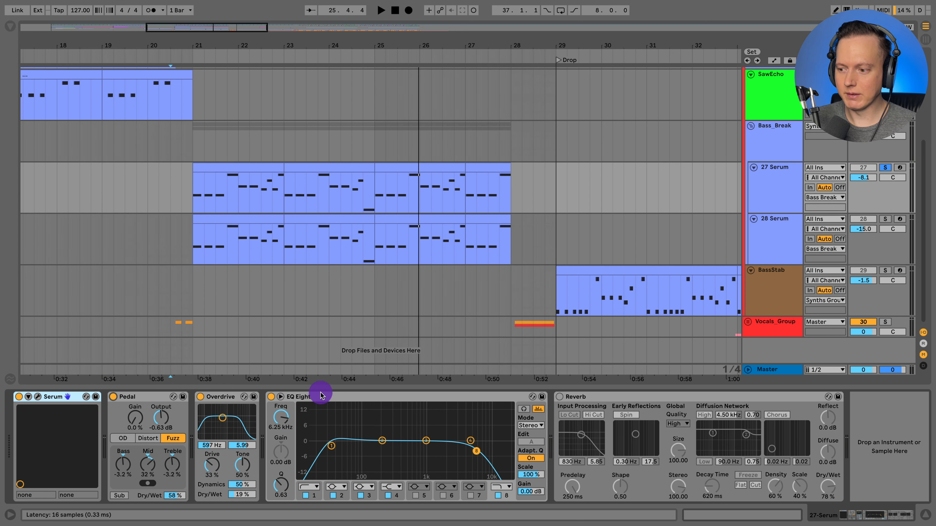
Step: Solo the 28 Serum track and play it from position 20.3.1
click(772, 229)
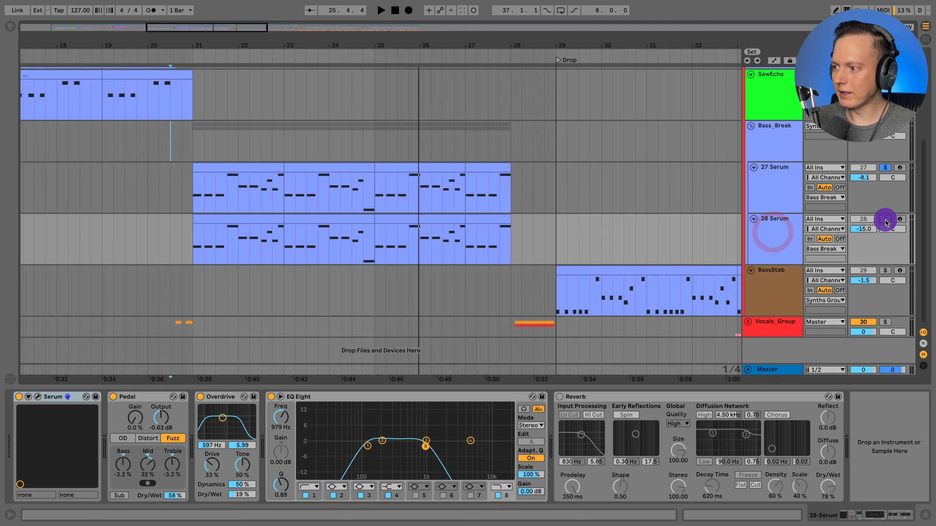
click(885, 219)
key(space)
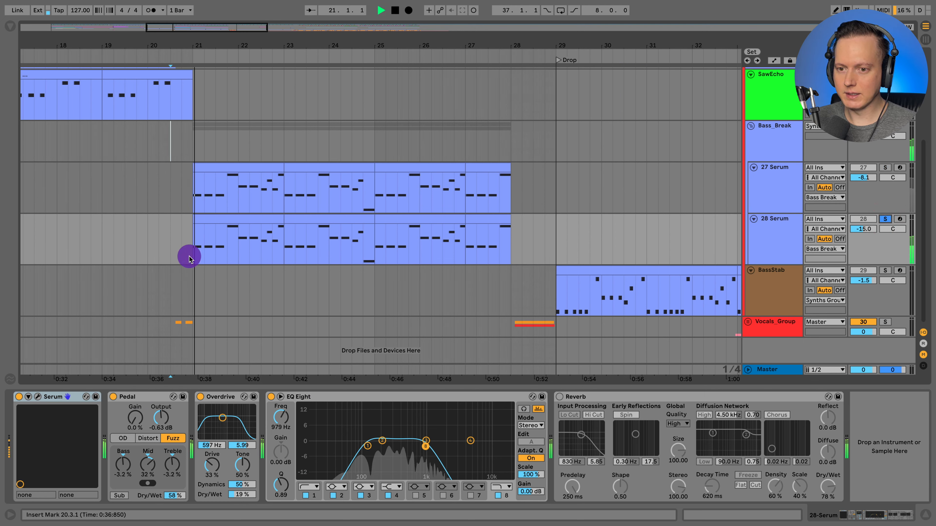
key(space)
Step: Open the 28 Serum track's Serum instrument and examine its effects and its two oscillators
click(38, 396)
drag(603, 79, 323, 39)
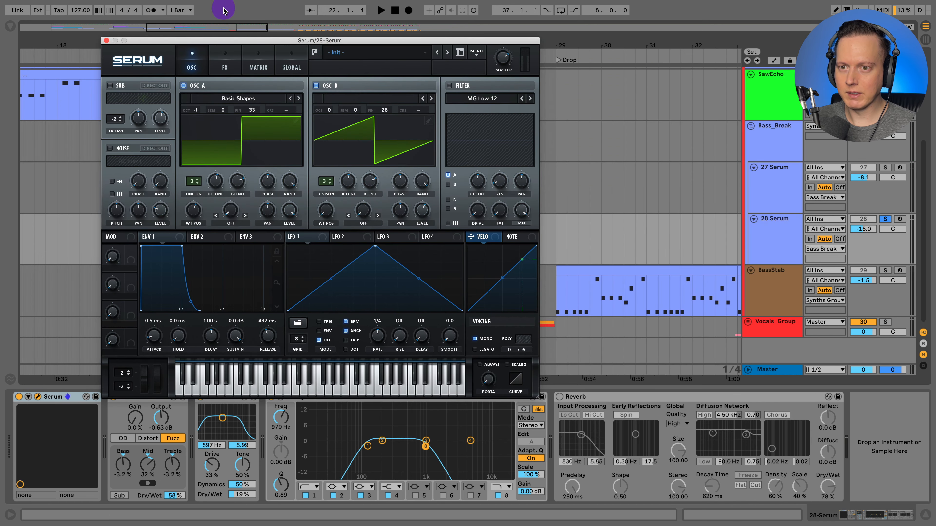
click(225, 68)
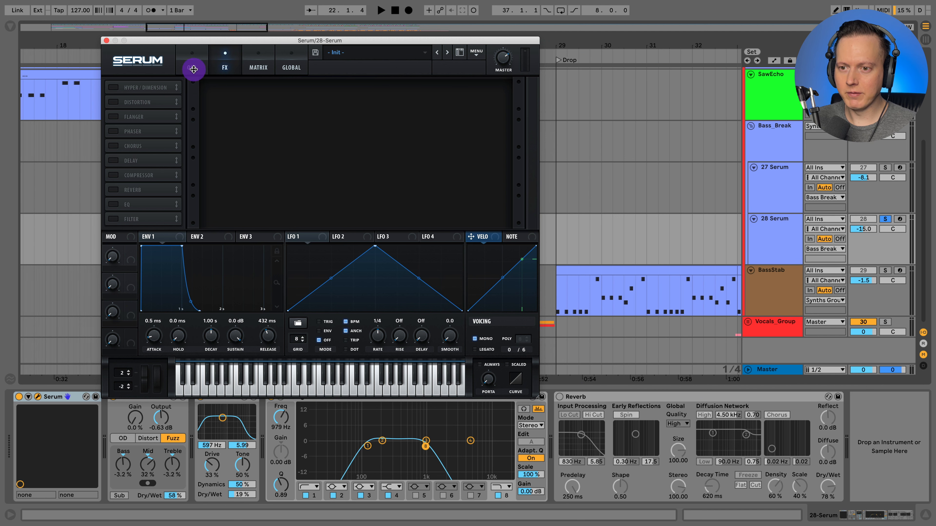
click(193, 69)
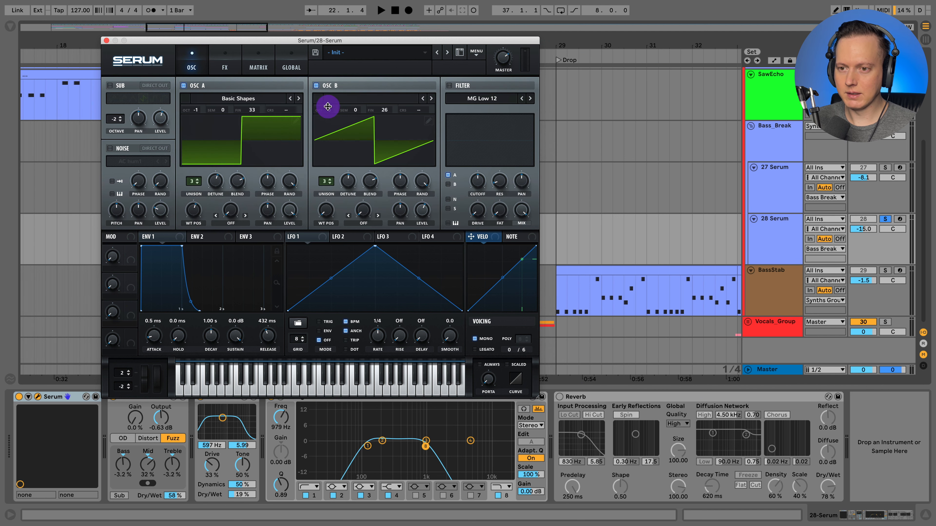
Step: Close the Serum window, show the Bass_Break group's devices and select its filter frequency automation from 26.1.1 to 29.1.1
click(106, 40)
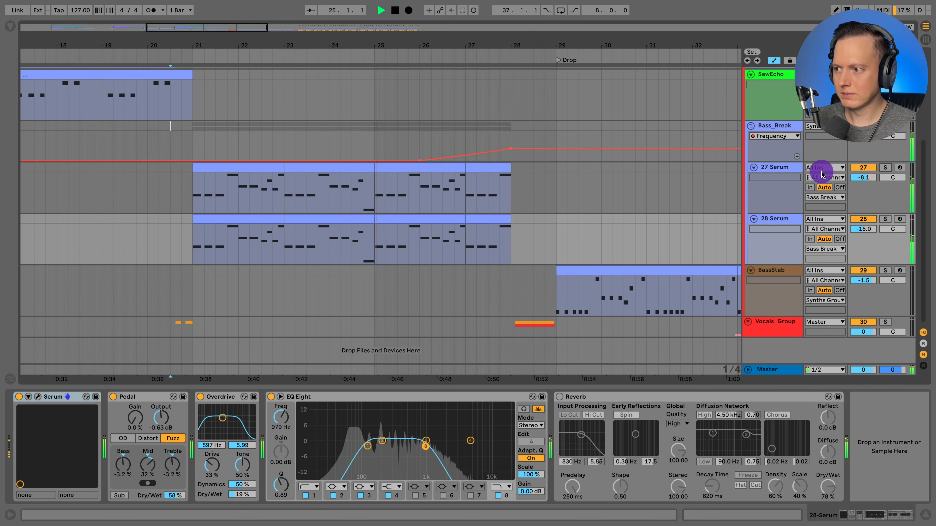
click(766, 125)
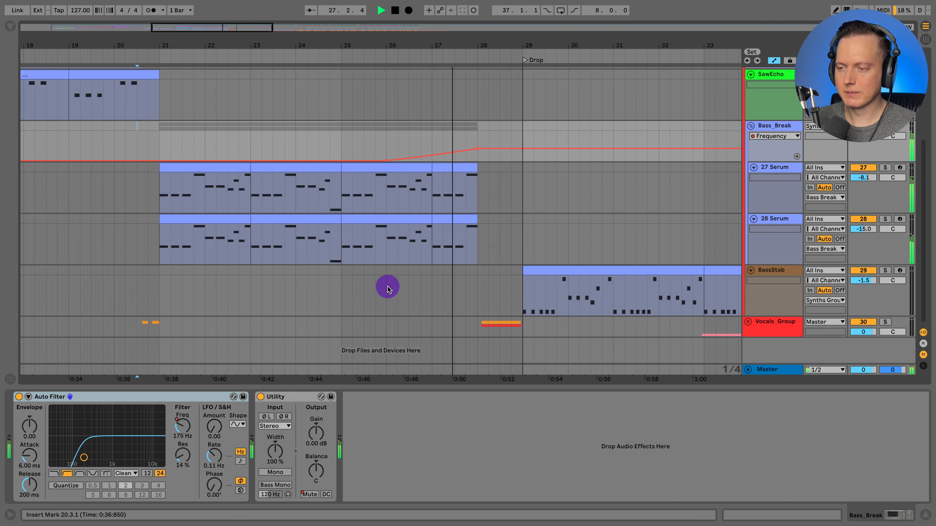
key(space)
click(386, 146)
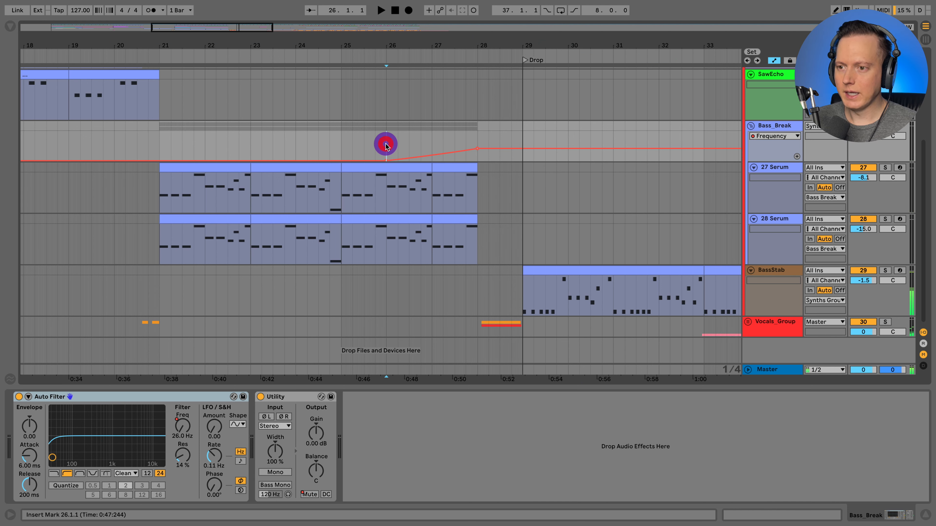
drag(388, 147, 523, 145)
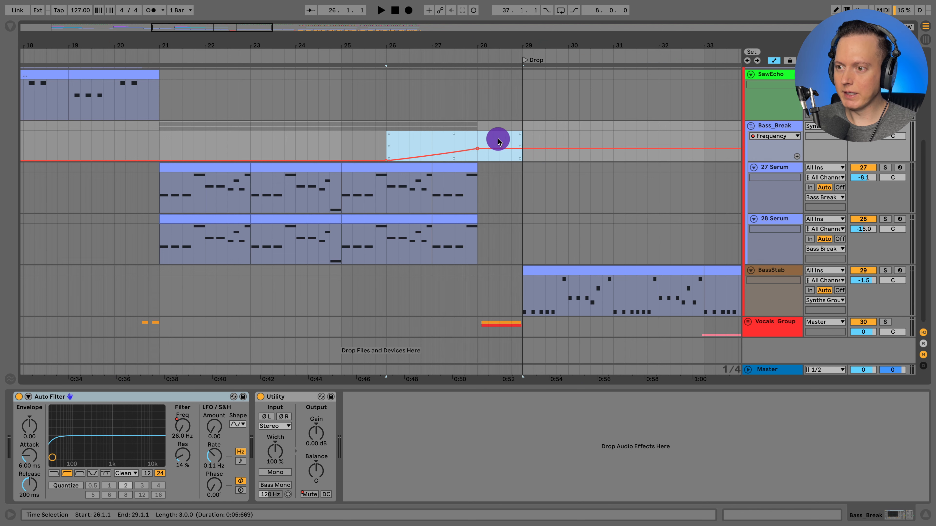
Step: Enlarge the Bass_Break automation lane and play from 26.1.1 to hear the Auto Filter frequency rise
click(776, 166)
drag(776, 166, 772, 188)
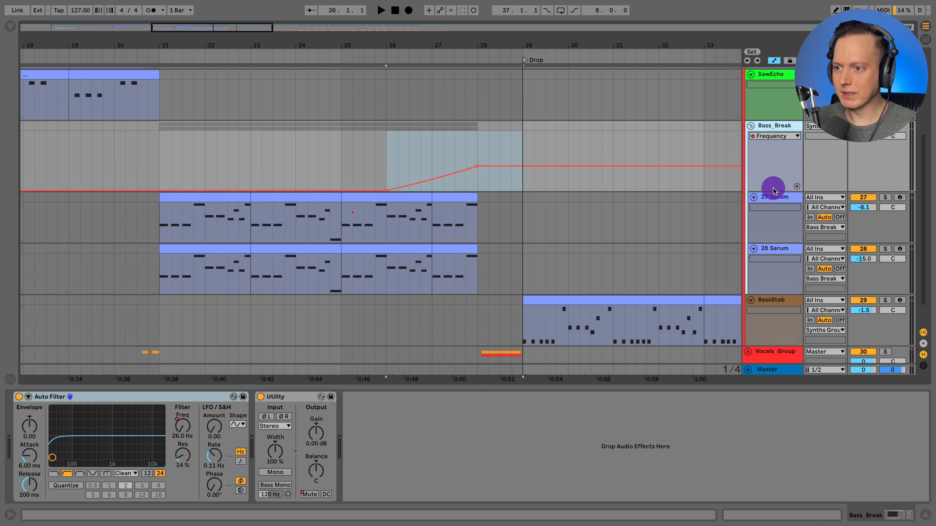
click(386, 167)
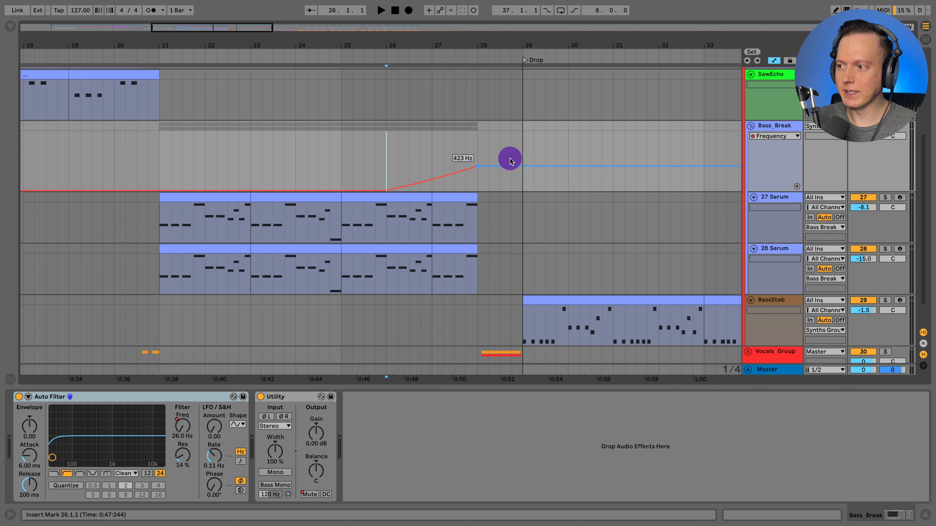
key(space)
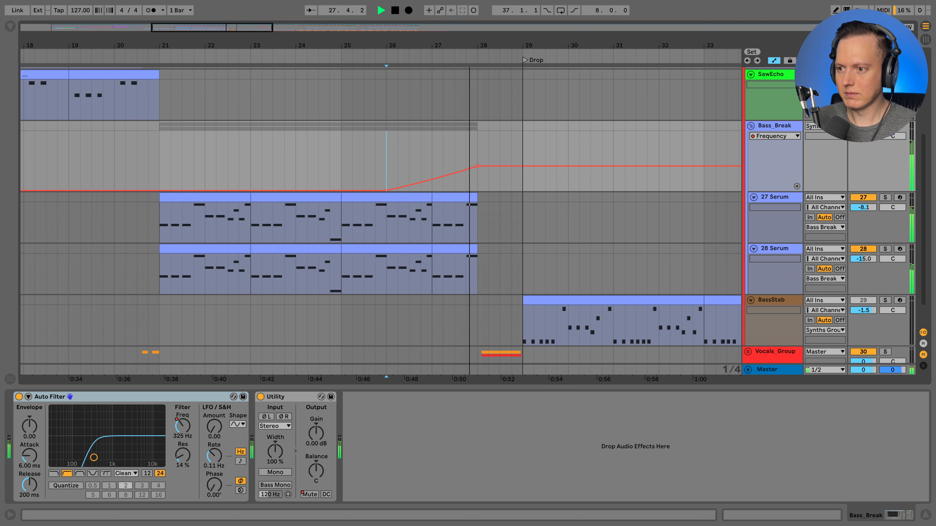
key(space)
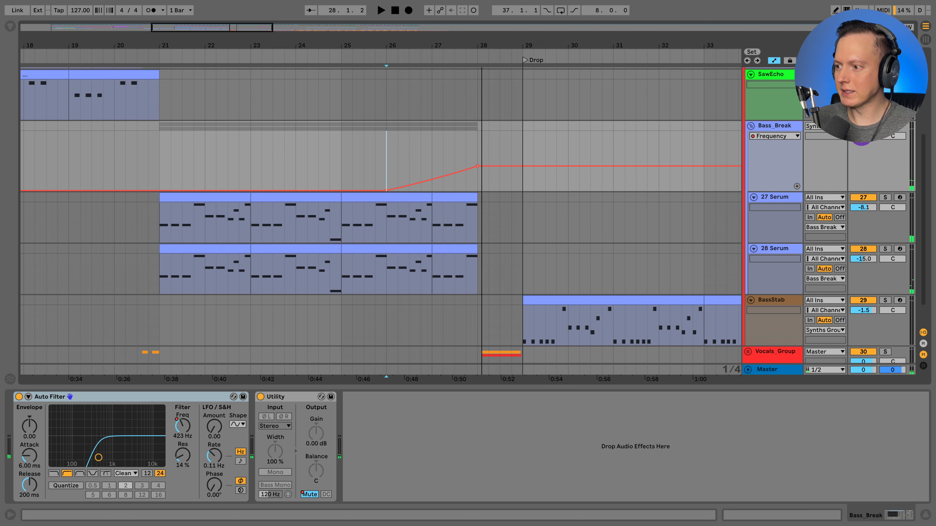
Step: Solo the BassStab track and play its first drop clip from 29.1.1 to 33.1.1
scroll(516, 286, down, 1)
click(521, 287)
scroll(516, 286, right, 5)
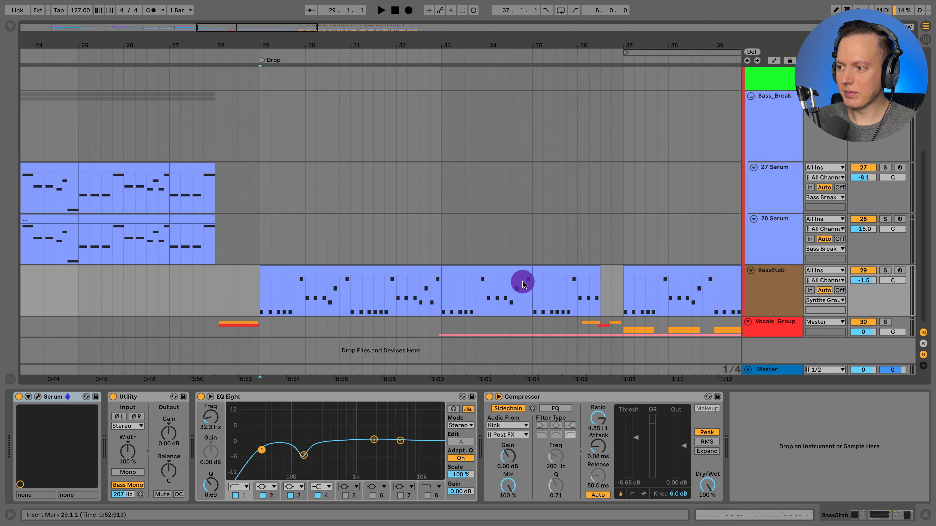
click(885, 270)
scroll(587, 410, up, 4)
click(344, 386)
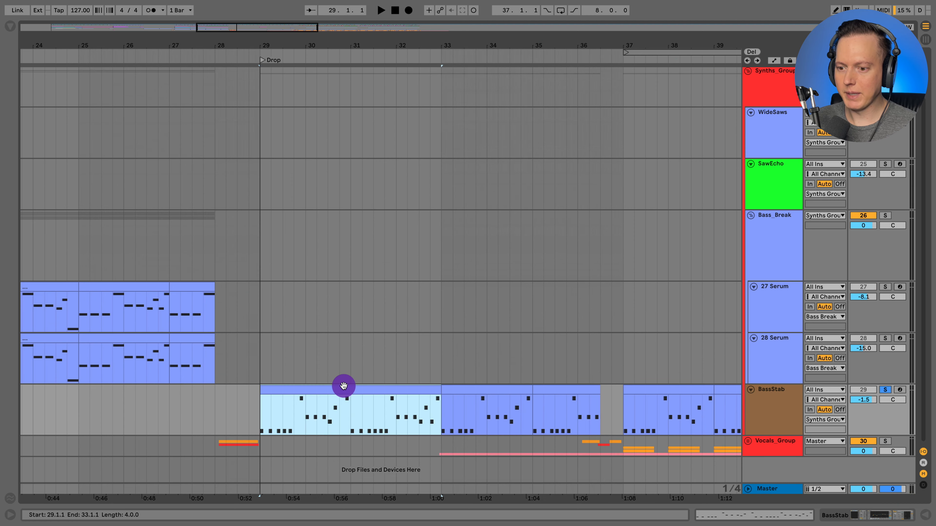
double_click(347, 387)
key(space)
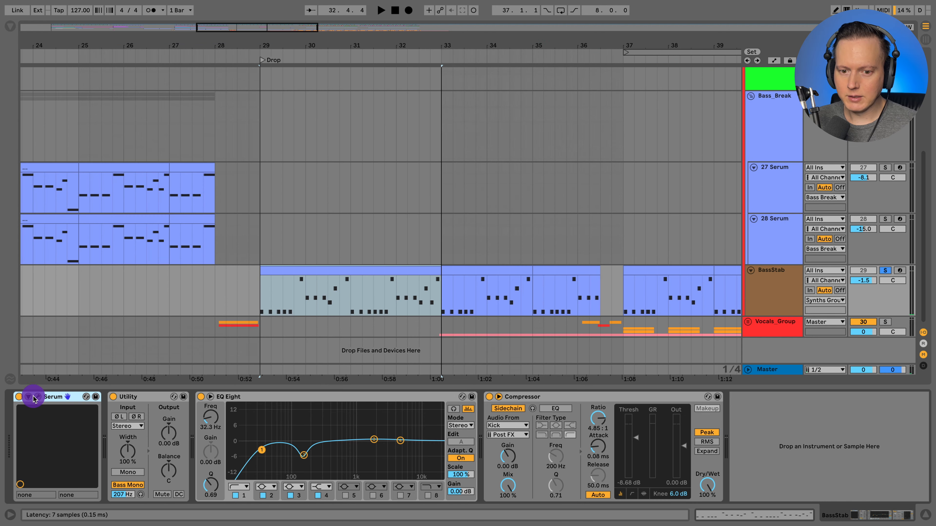
Step: Open BassStab's Serum instrument and examine its oscillator A wavetable, envelopes 1 and 2, filter type and voicing
click(37, 397)
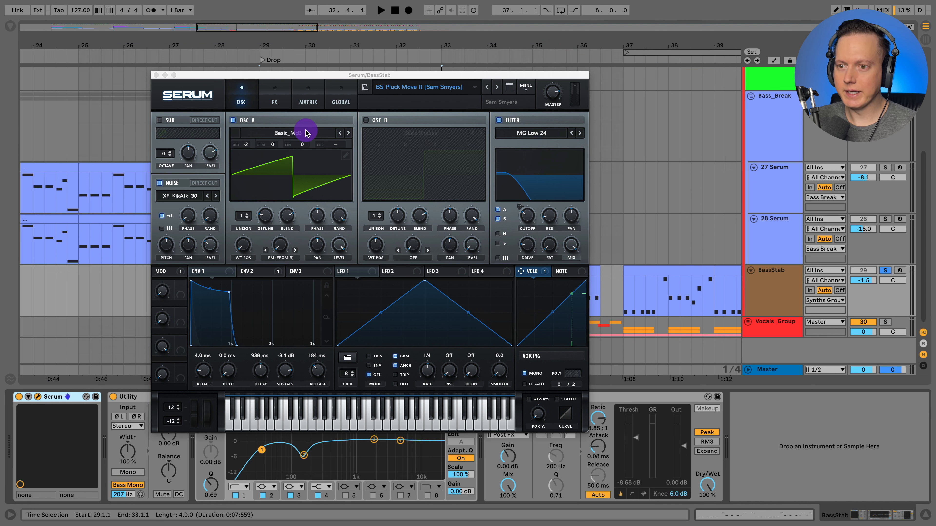
click(243, 133)
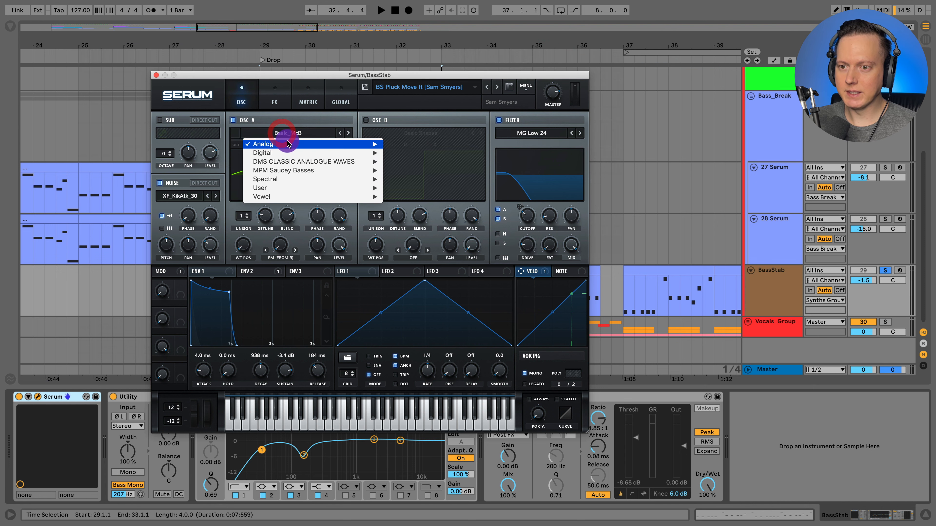
click(292, 133)
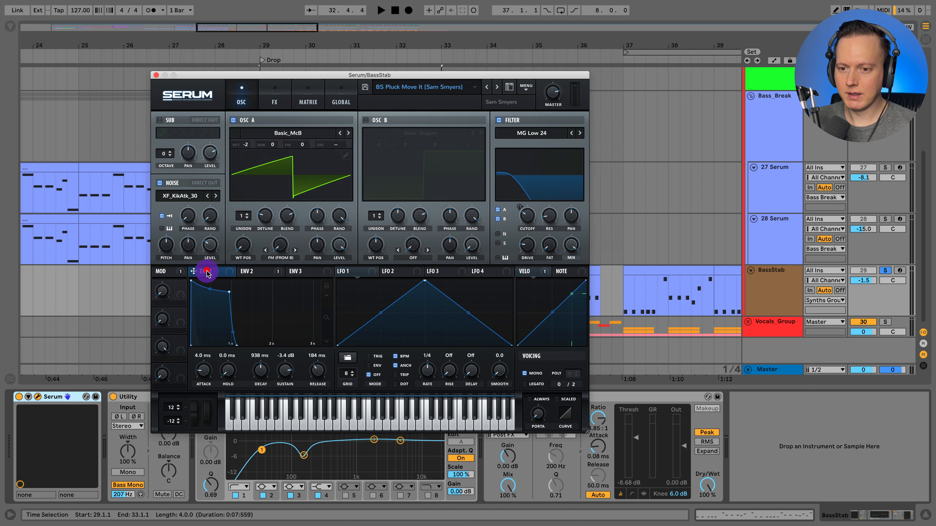
click(252, 272)
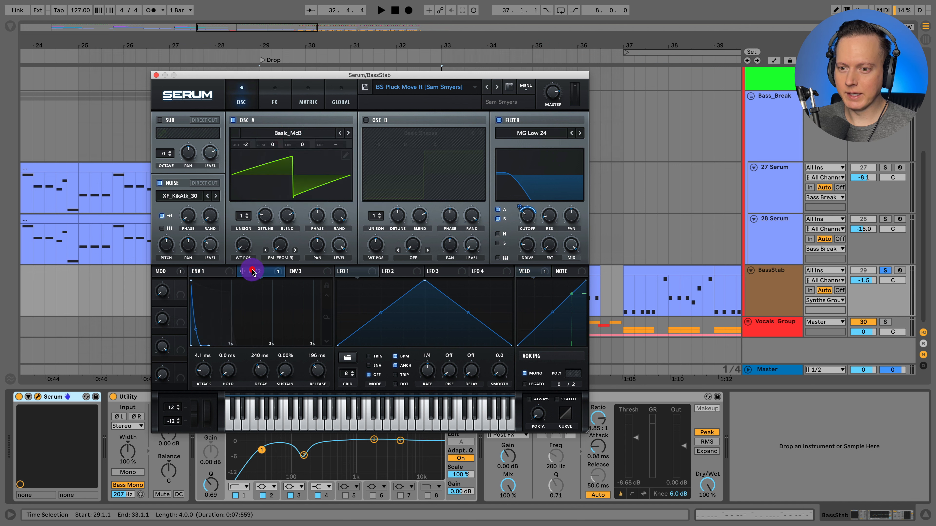
click(539, 132)
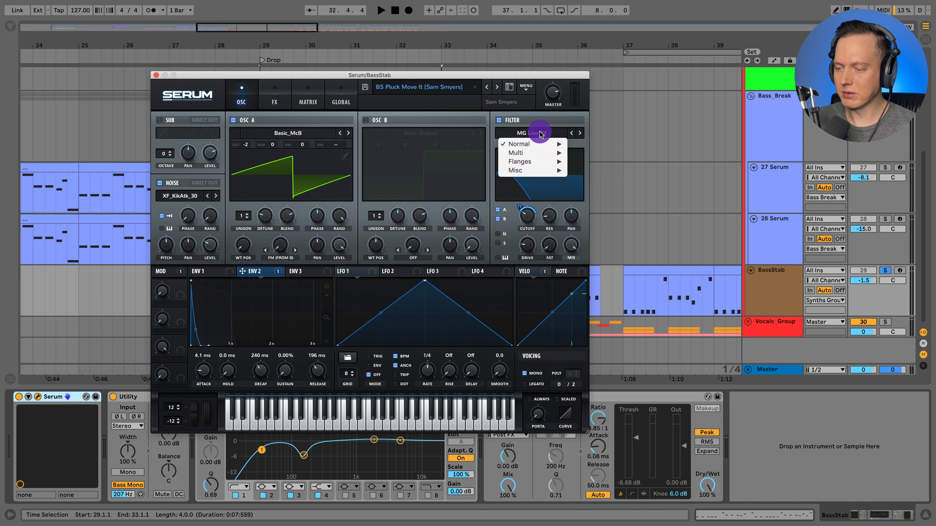
click(539, 132)
click(534, 374)
Step: Examine the effects of the BassStab Serum patch, including its Hyper / Dimension settings, and return to the oscillators
click(276, 100)
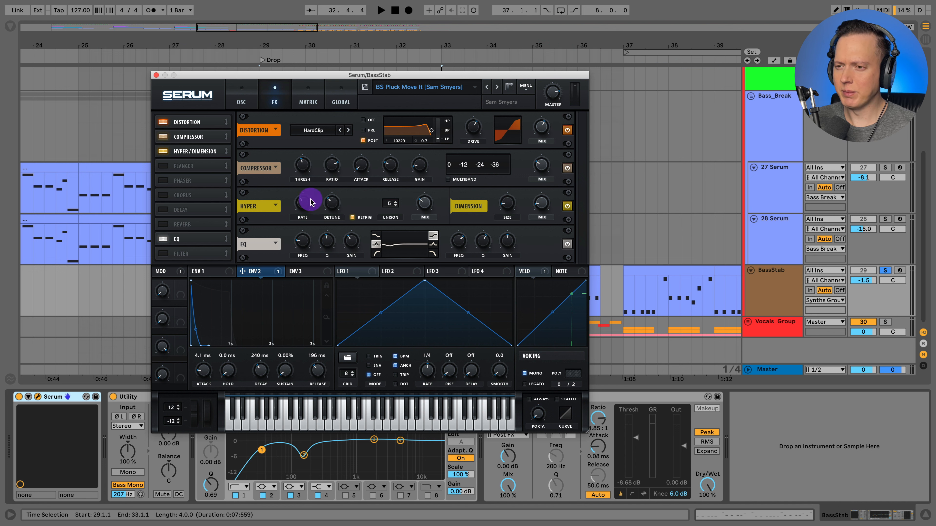
click(414, 208)
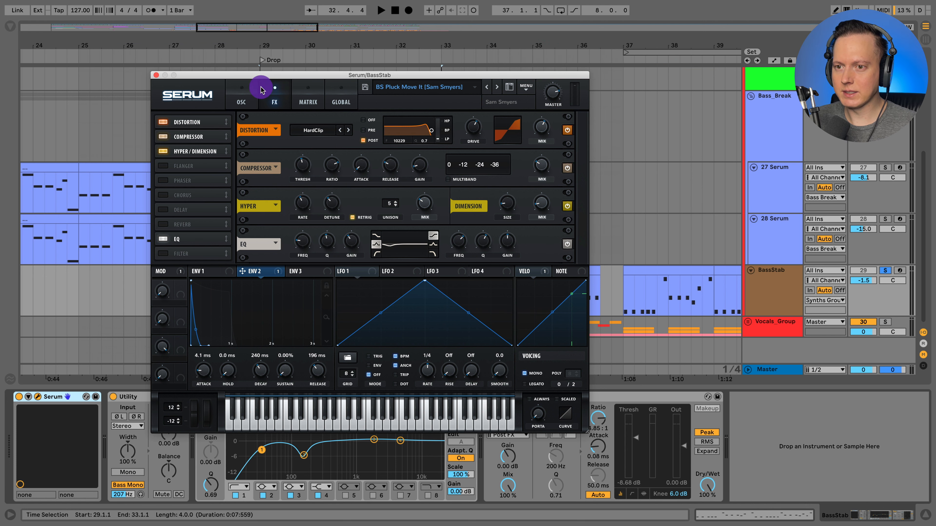
click(241, 100)
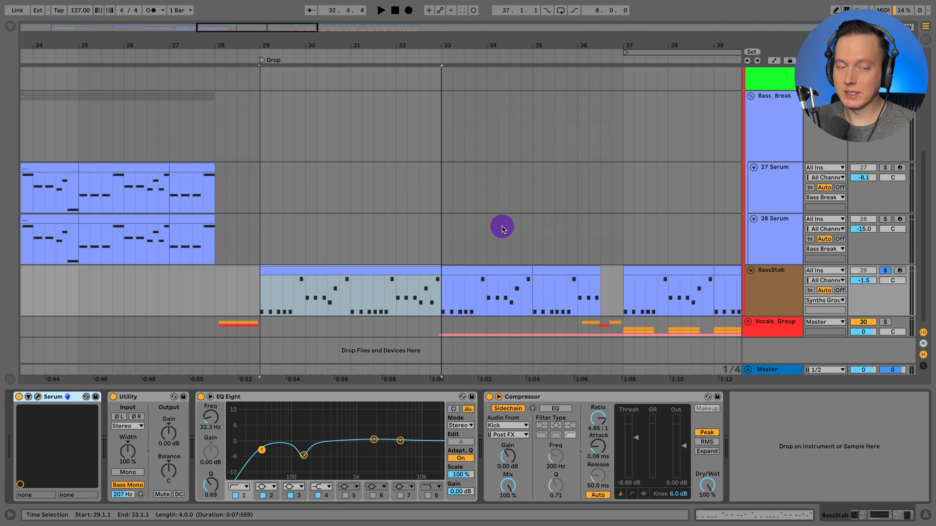
Step: Play BassStab from the drop and examine the Utility and EQ Eight devices in its chain
key(space)
click(146, 396)
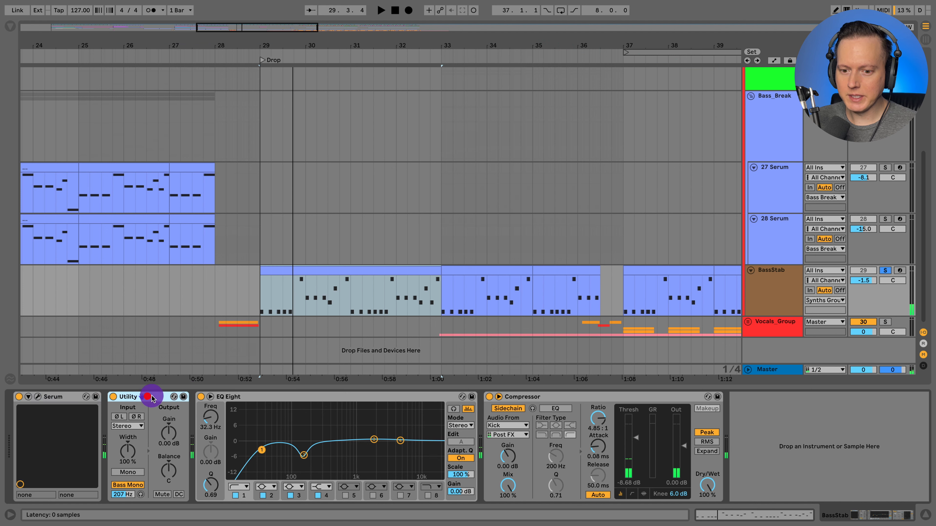
click(242, 397)
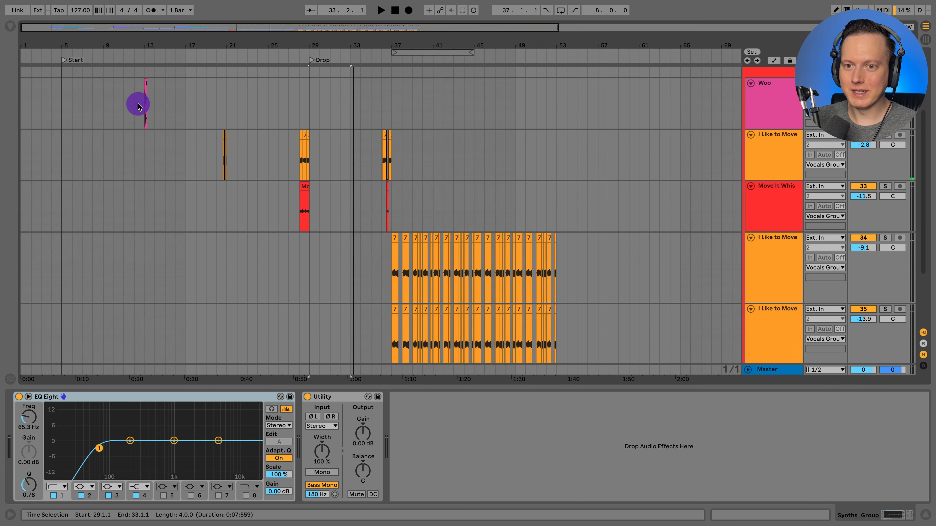
Step: Play the Woo vocal from 12.3.1 and examine the devices on its track
click(139, 107)
drag(130, 46, 130, 89)
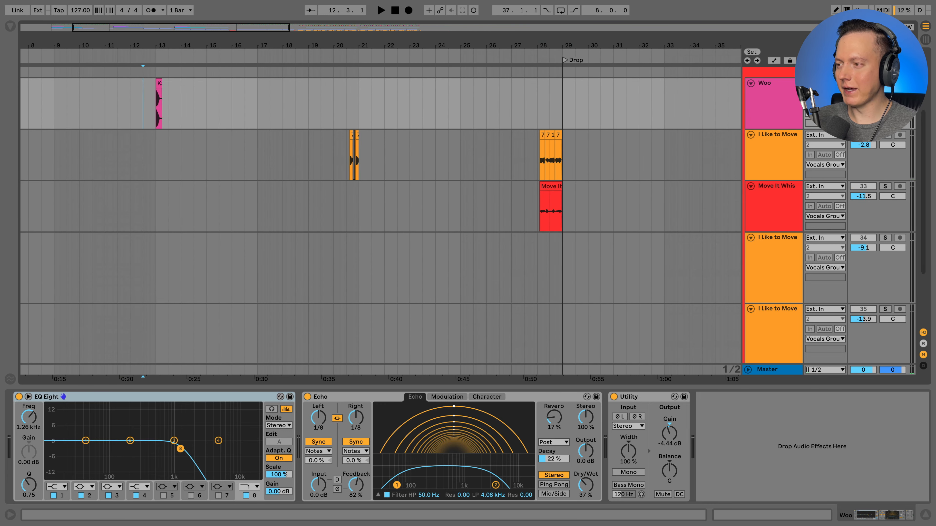
click(776, 93)
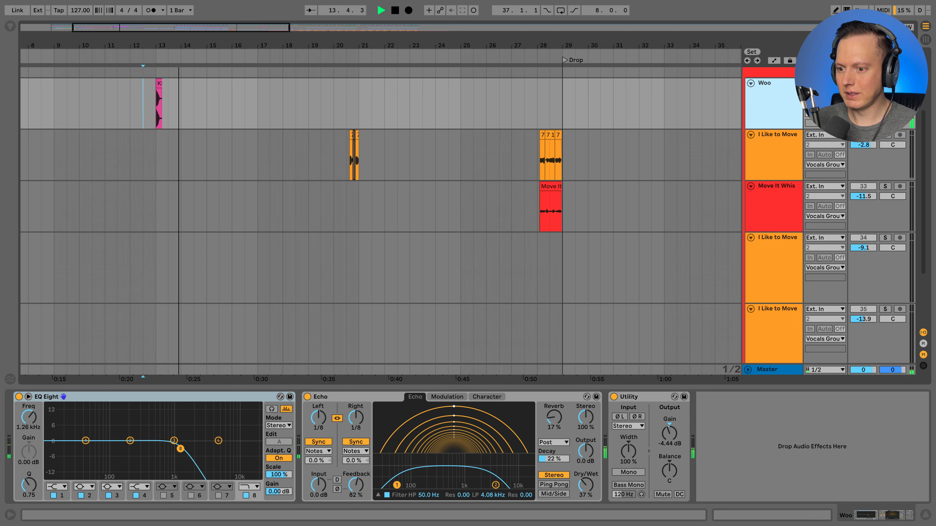
key(space)
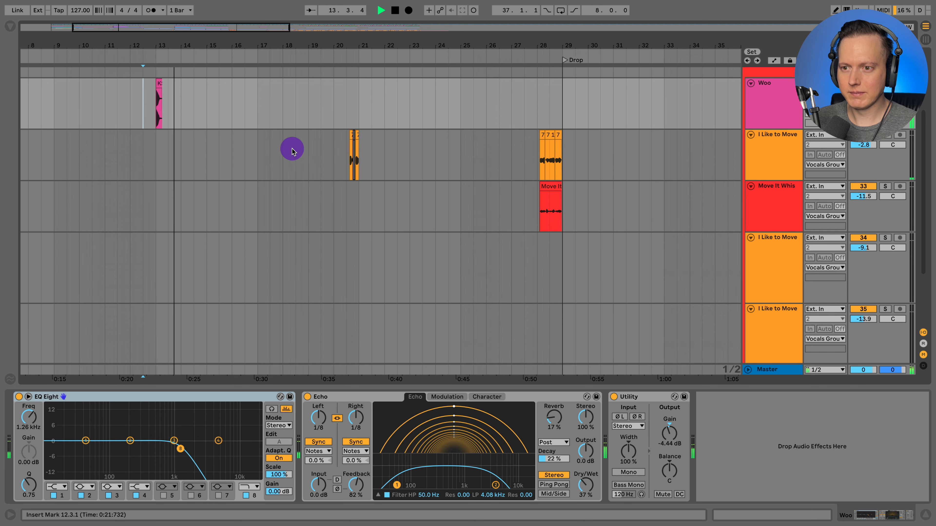
Step: Solo the first I Like to Move It vocal track, play it from 28.1.1 and examine its device chain
scroll(336, 159, right, 5)
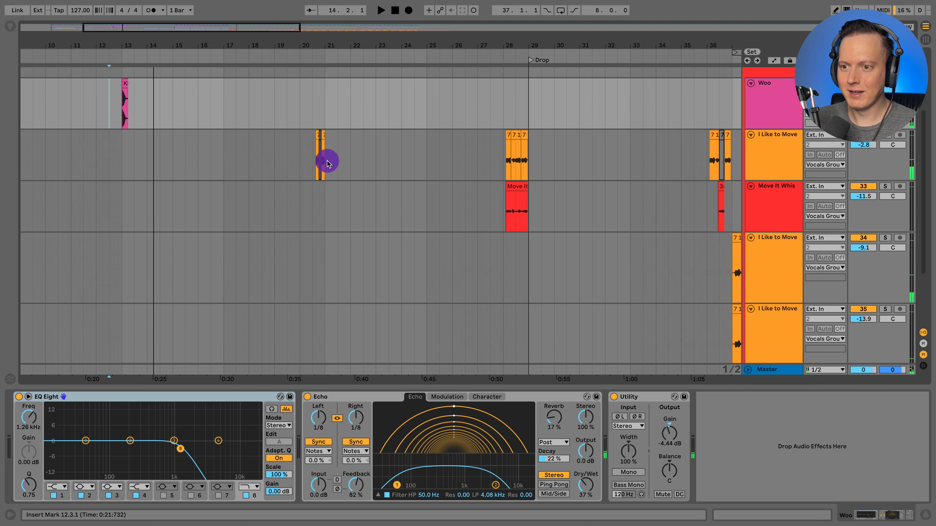
click(464, 161)
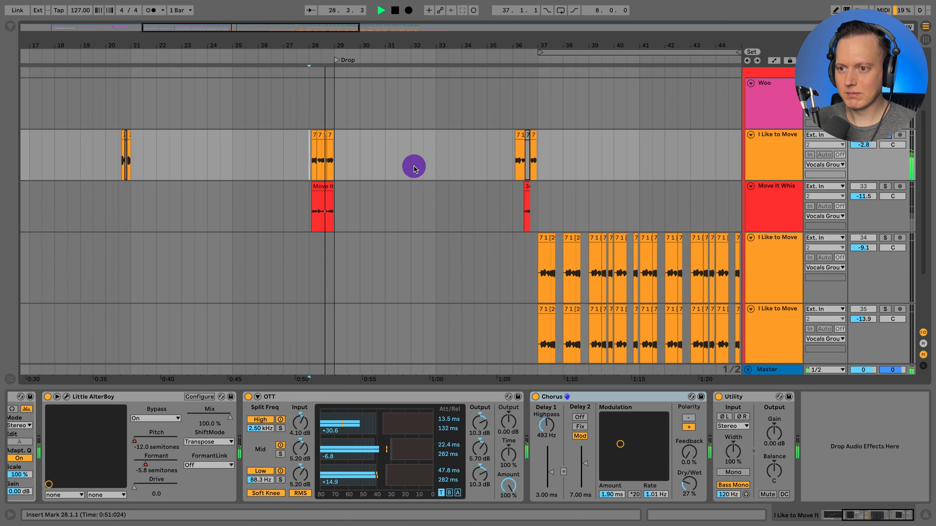
key(space)
click(763, 150)
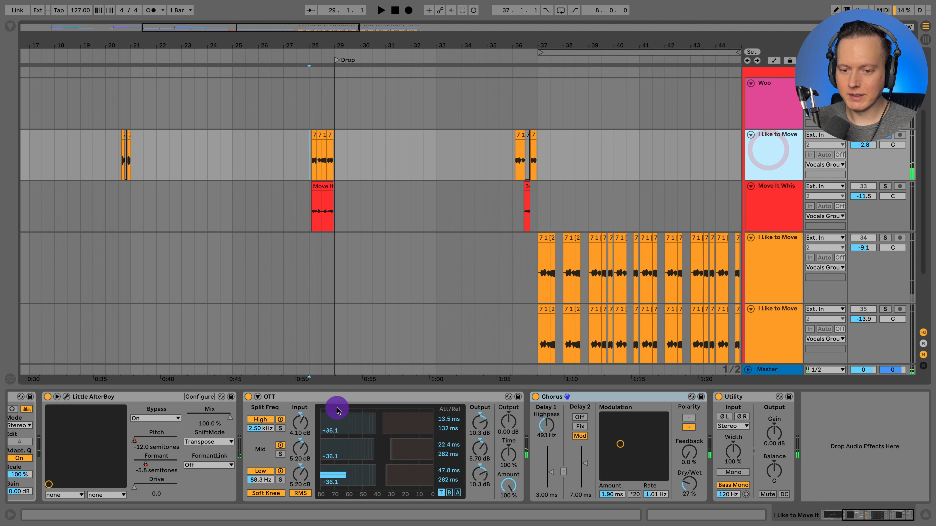
scroll(337, 410, left, 5)
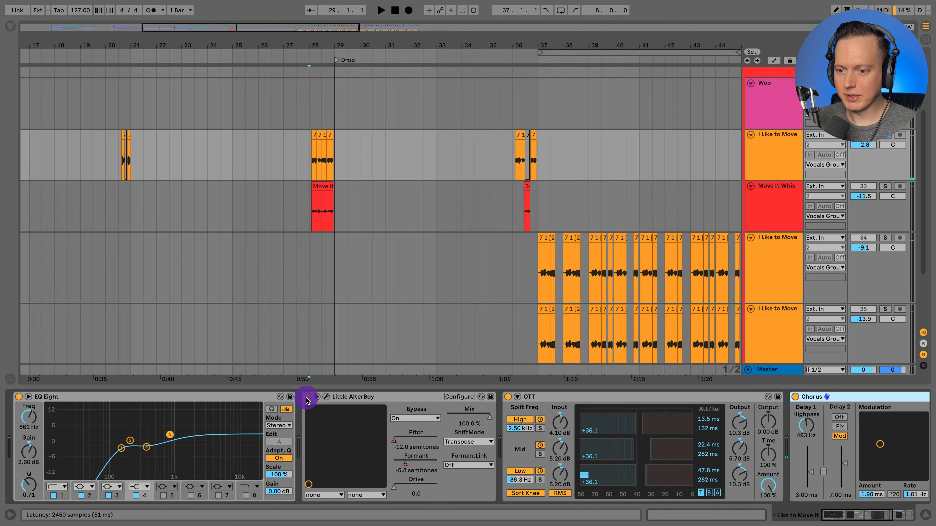
Step: Compare the I Like to Move It vocal from 28.1.1 with Little AlterBoy switched off and back on, then close its window
click(306, 397)
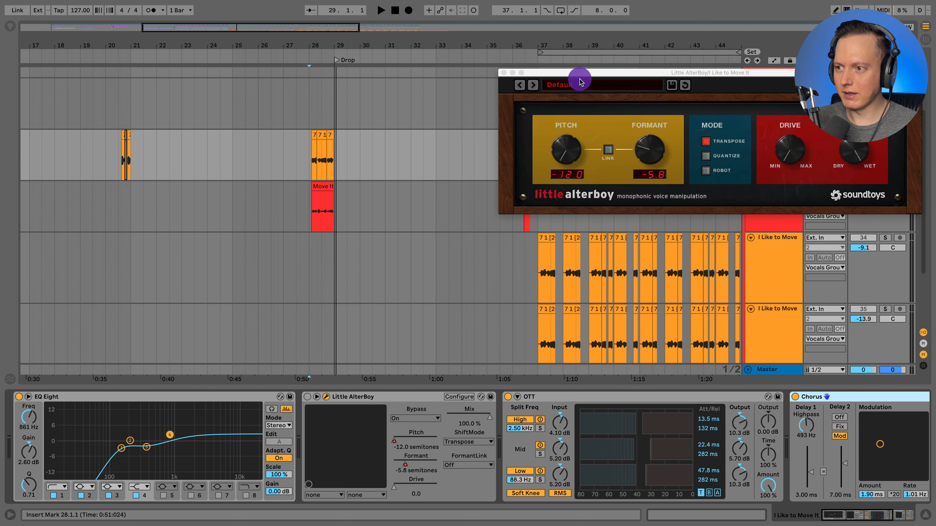
drag(579, 82, 257, 203)
key(space)
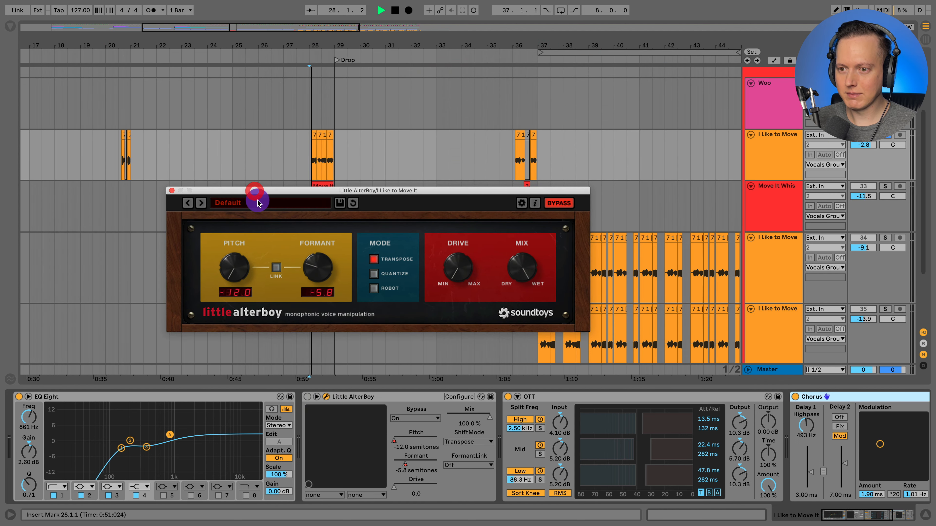
click(305, 401)
key(space)
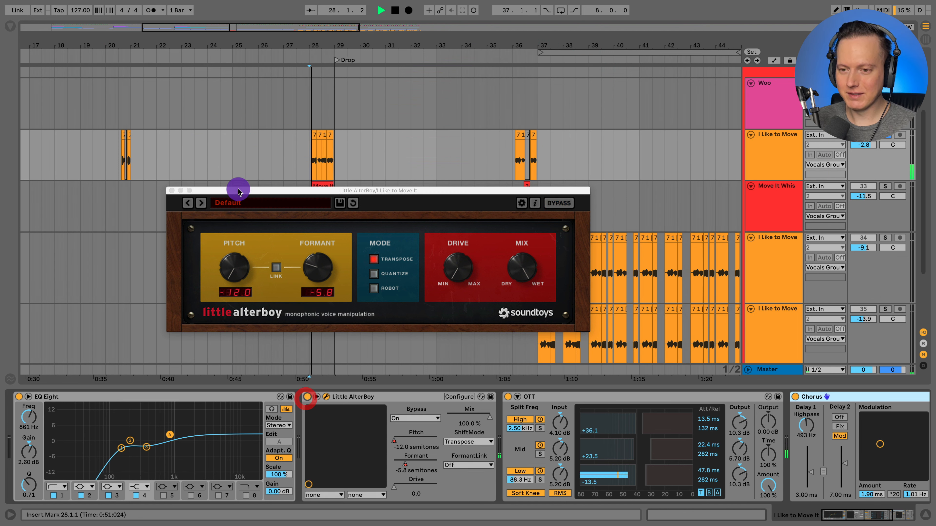
click(172, 191)
scroll(304, 187, down, 2)
key(space)
Step: Solo the Move It Whisper track and play it from 28.1.1
click(312, 180)
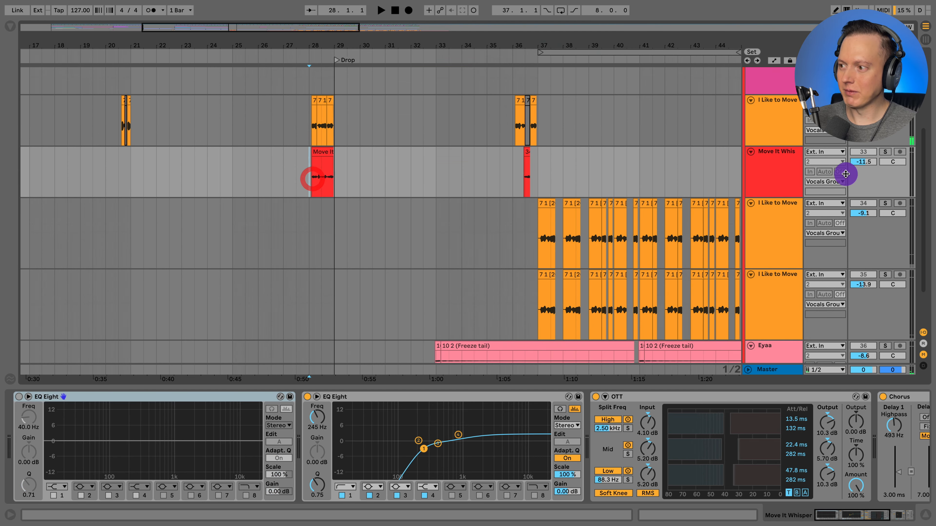
click(883, 152)
key(space)
click(796, 173)
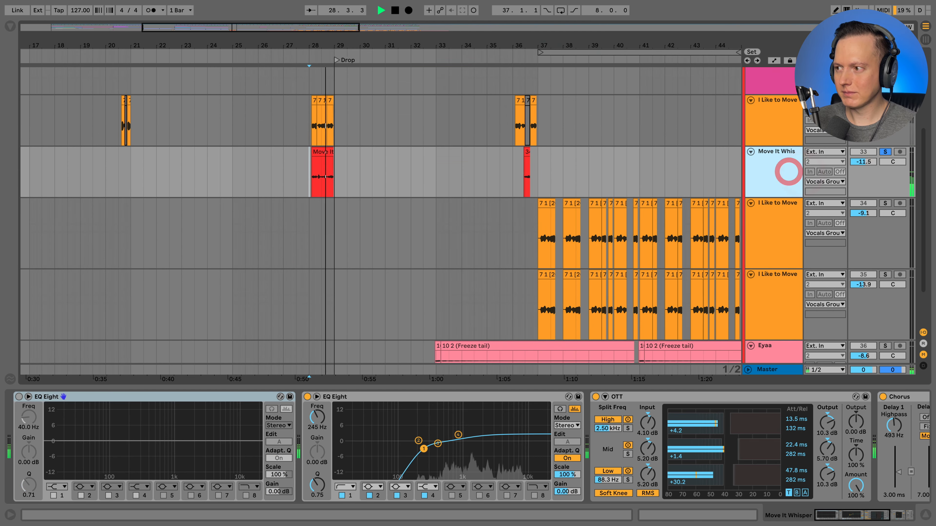
Step: Add the first I Like to Move It track to the solo and play it together with Move It Whisper from 28.1.1
super+click(885, 100)
key(space)
key(space)
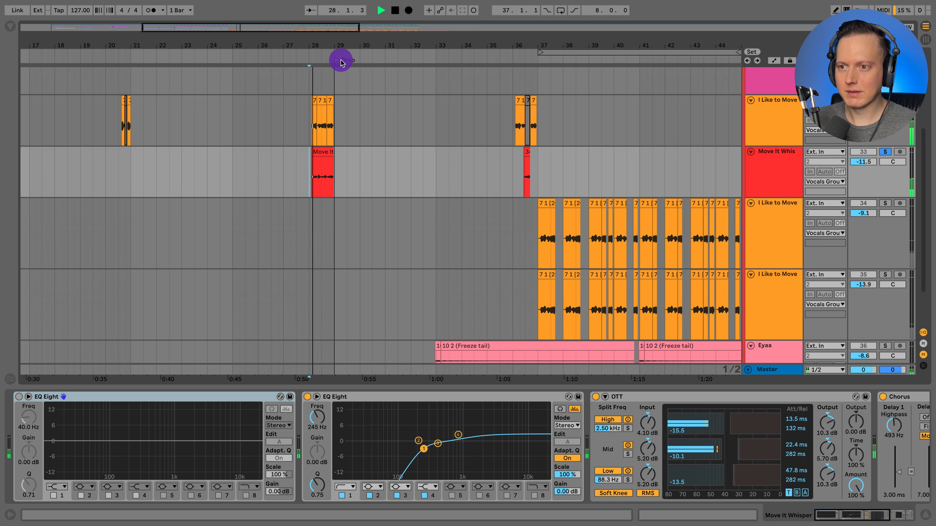
scroll(382, 119, up, 3)
scroll(406, 135, right, 7)
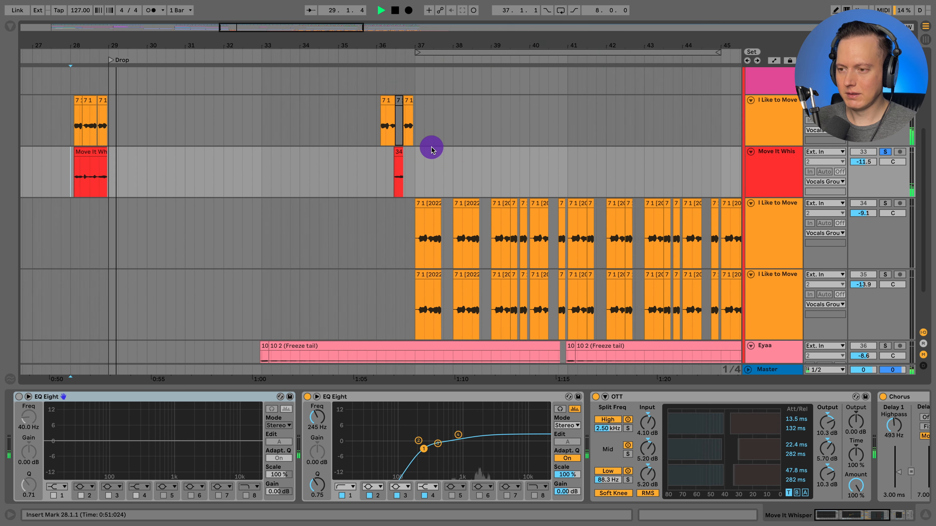
Step: Stop playback, solo the second I Like to Move It vocal track and play it from 37.1.1
key(space)
scroll(353, 159, down, 3)
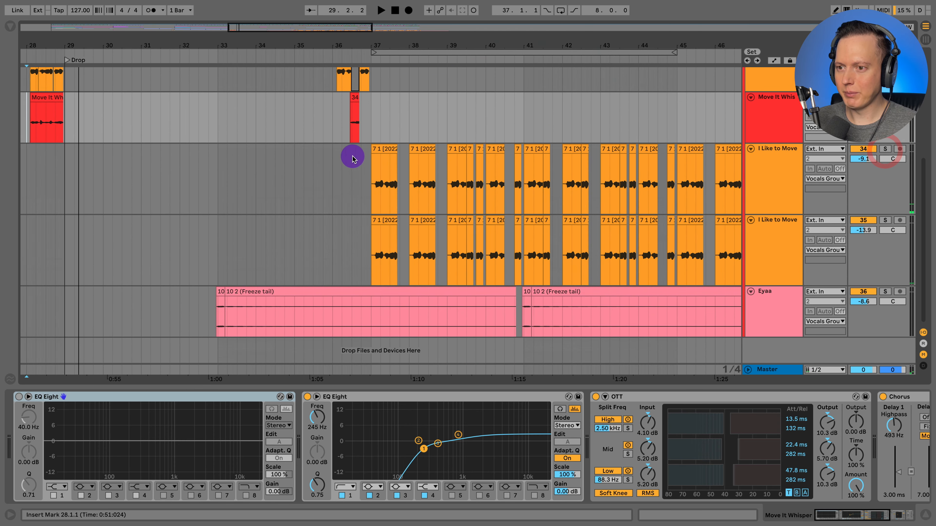
click(365, 177)
scroll(366, 174, right, 3)
click(779, 170)
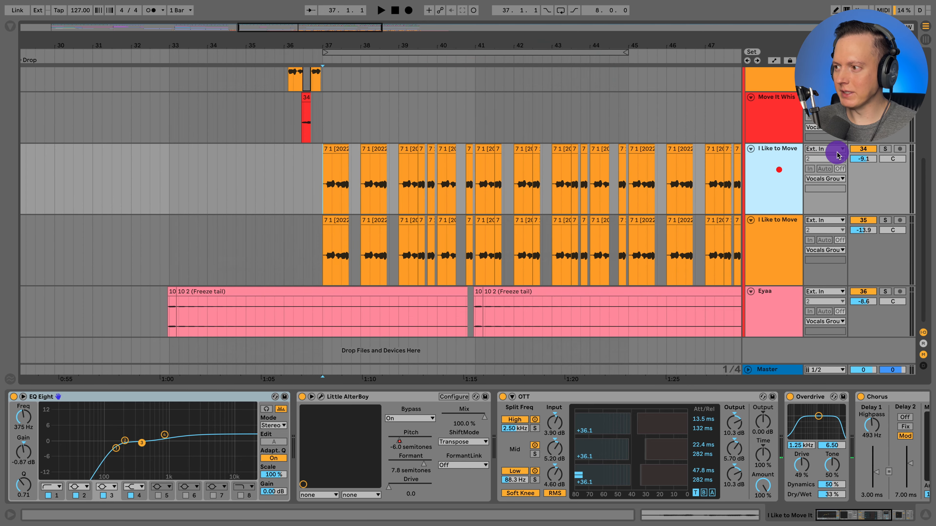
click(888, 149)
click(375, 147)
scroll(378, 151, right, 3)
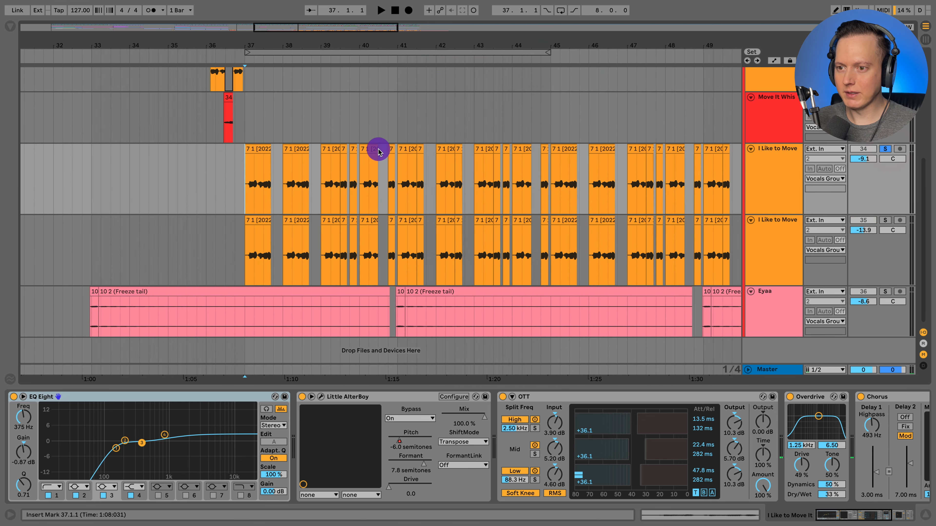
Step: Compare the second I Like to Move It vocal from 37.1.1 with Little AlterBoy switched off and back on
click(302, 397)
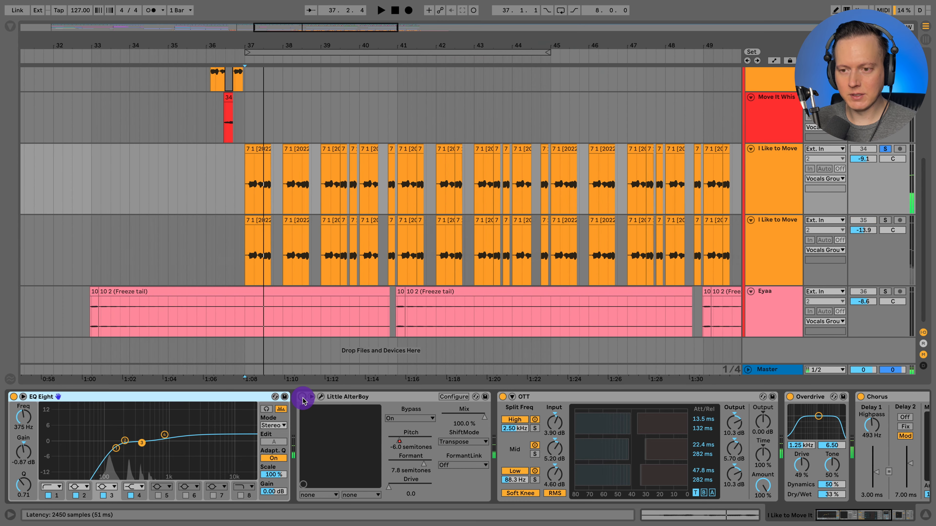
key(space)
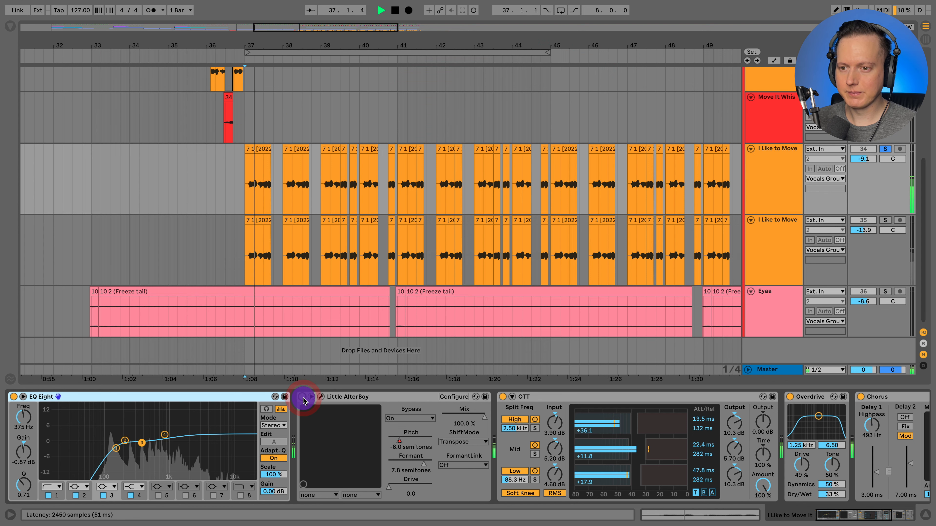
key(space)
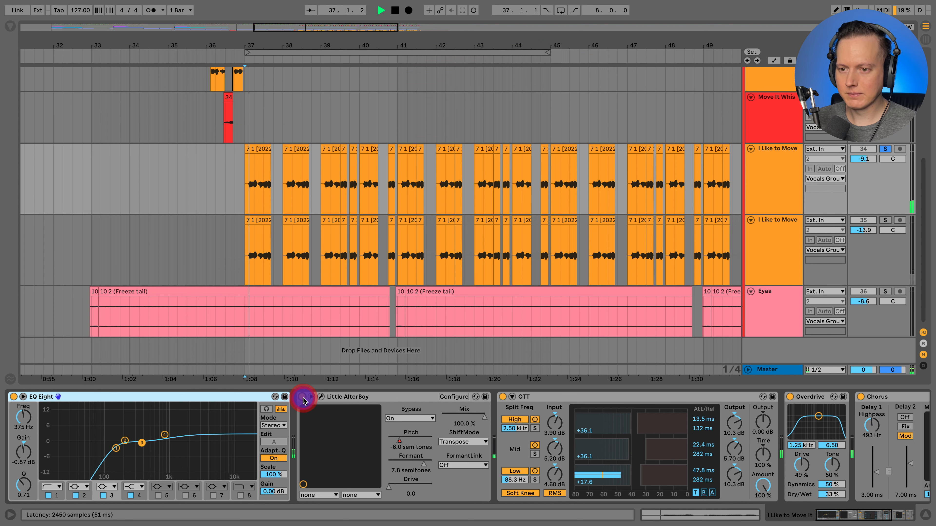
key(space)
Step: Examine the pitch and formant settings in the Little AlterBoy window, close it and review the rest of the device chain
click(321, 397)
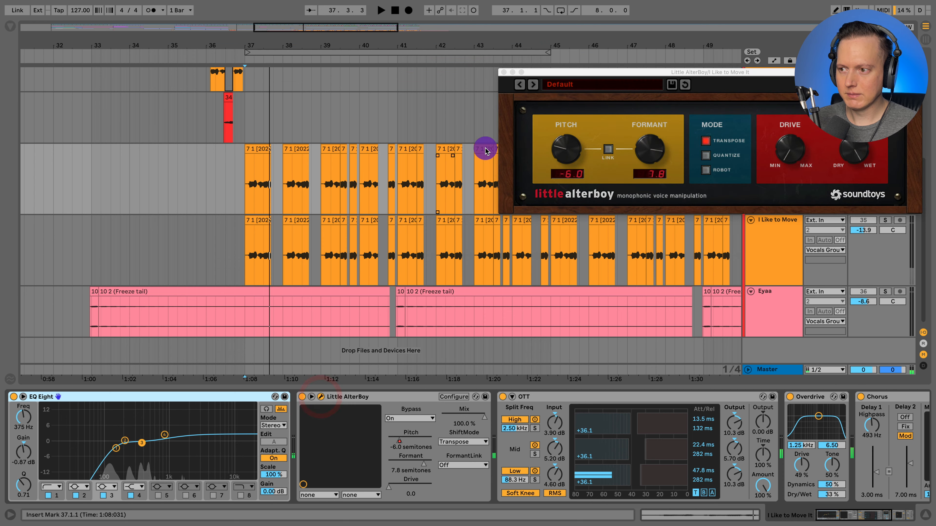
click(485, 152)
drag(589, 73, 198, 82)
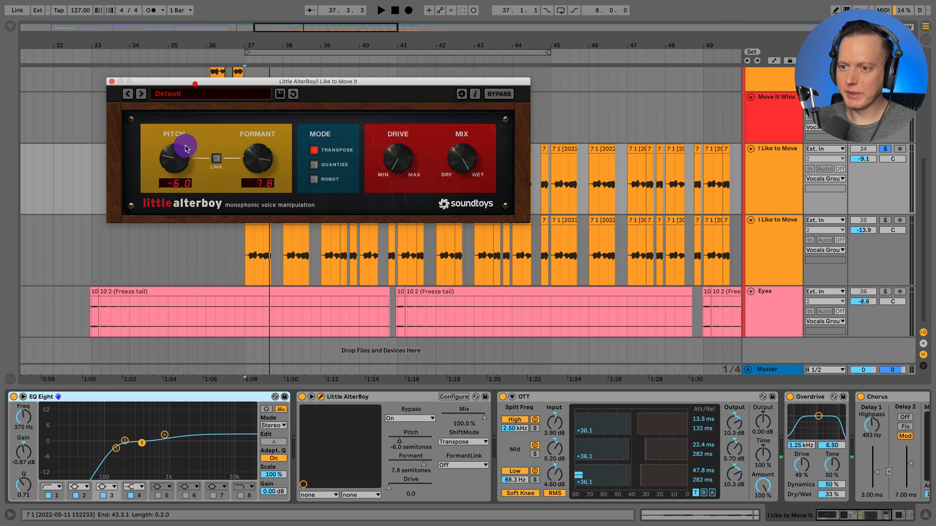
click(111, 83)
scroll(413, 446, right, 5)
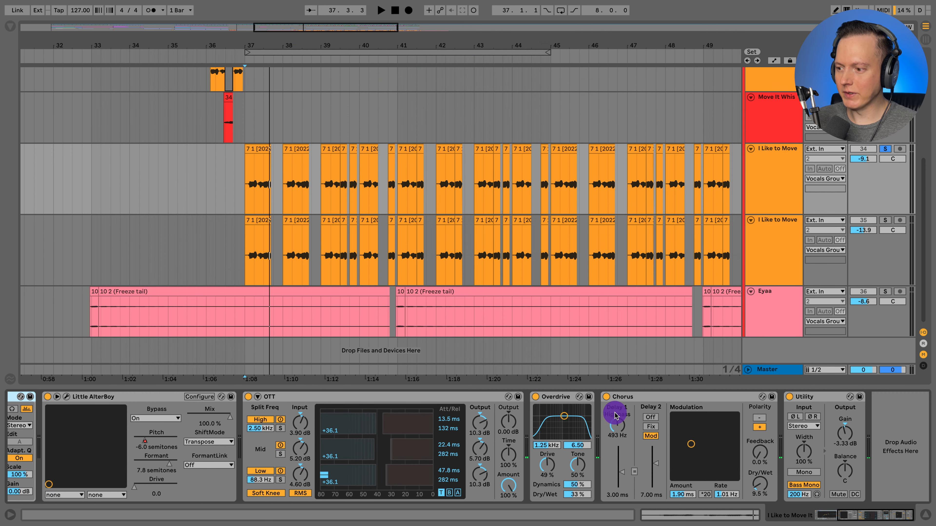
Step: Solo the I Like to Move it Layer track, play it from 37.1.1 and check its Little AlterBoy settings
click(885, 220)
click(242, 247)
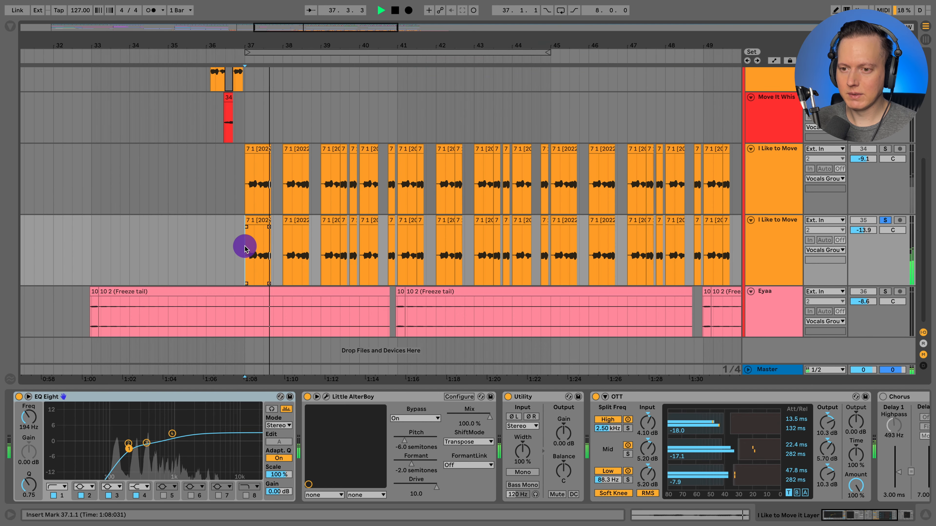
click(774, 259)
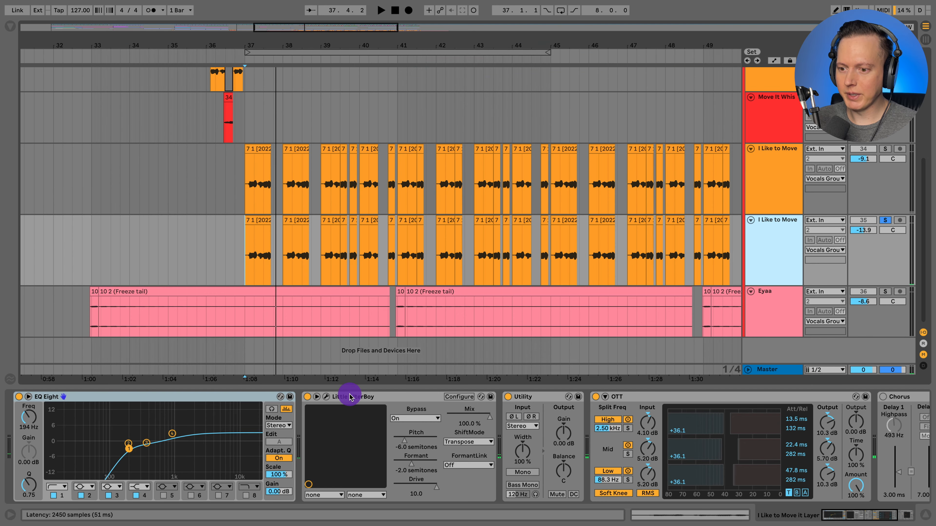
click(342, 397)
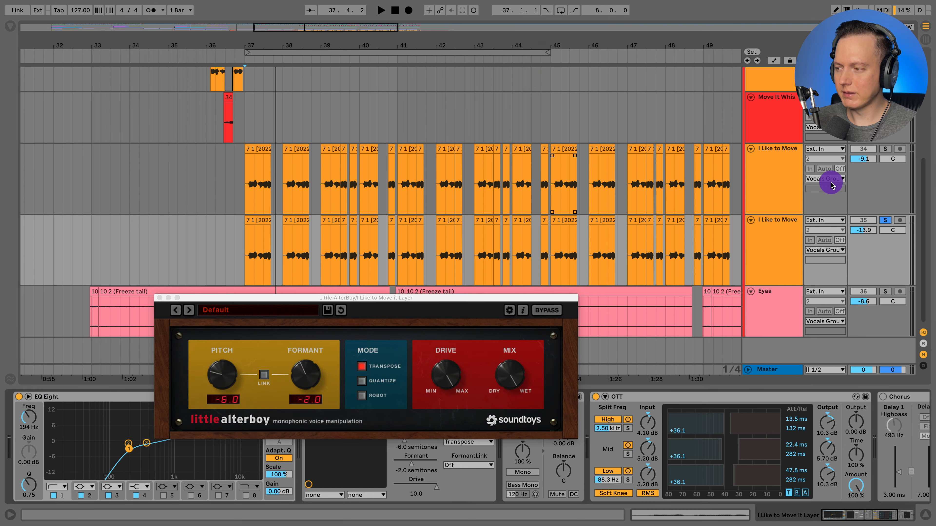
click(159, 299)
Step: Play the second I Like to Move It track with its layer, then clear their solos and replay from 37.1.1 in the full mix
key(space)
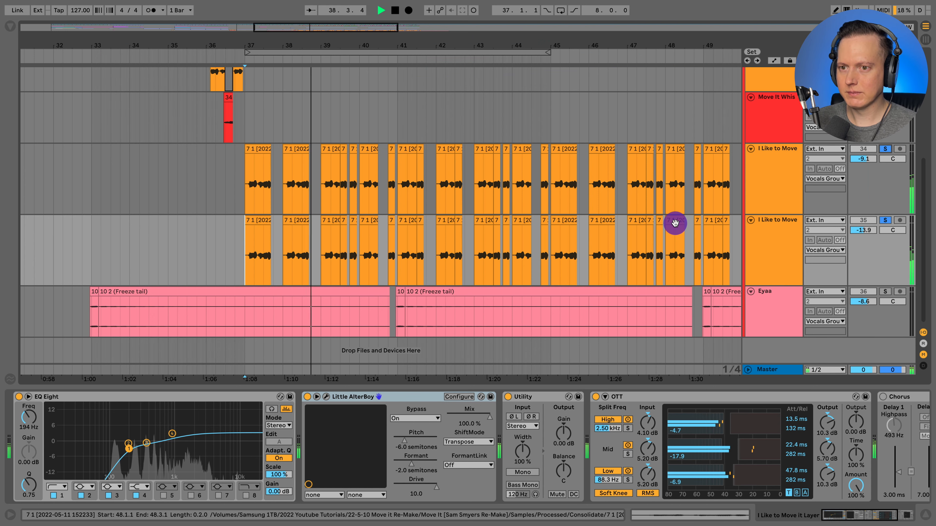
click(888, 220)
key(space)
key(space)
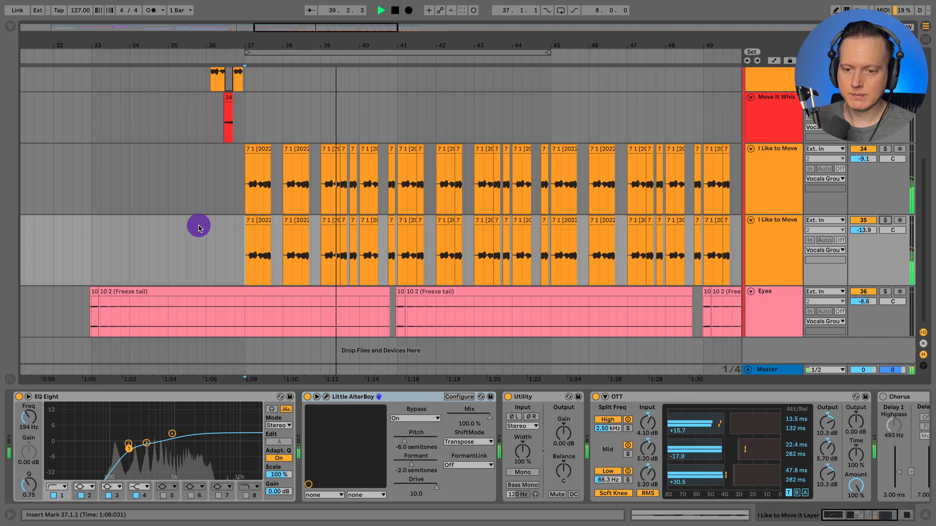
key(space)
Step: Solo the Eyaa track, play it from 32.4.1 and examine its freeze-tail clips in the arrangement
click(83, 265)
click(774, 301)
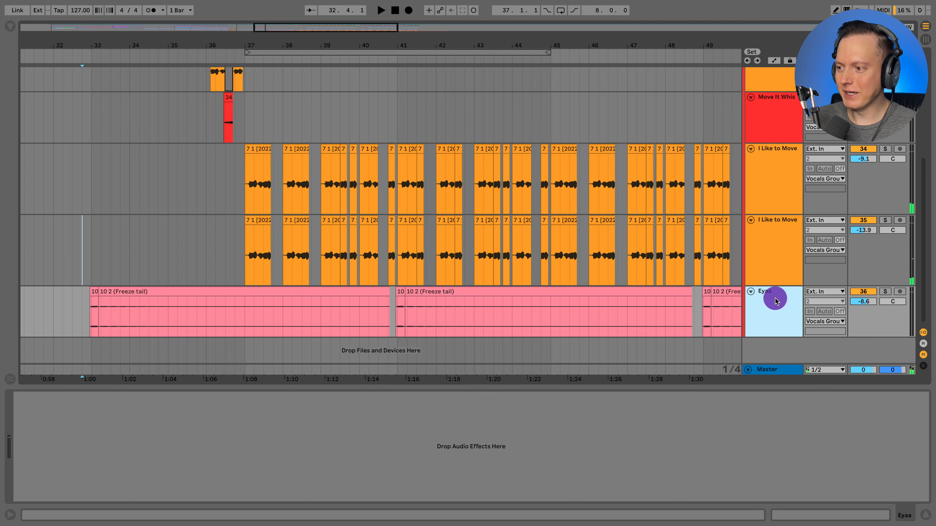
click(887, 292)
key(space)
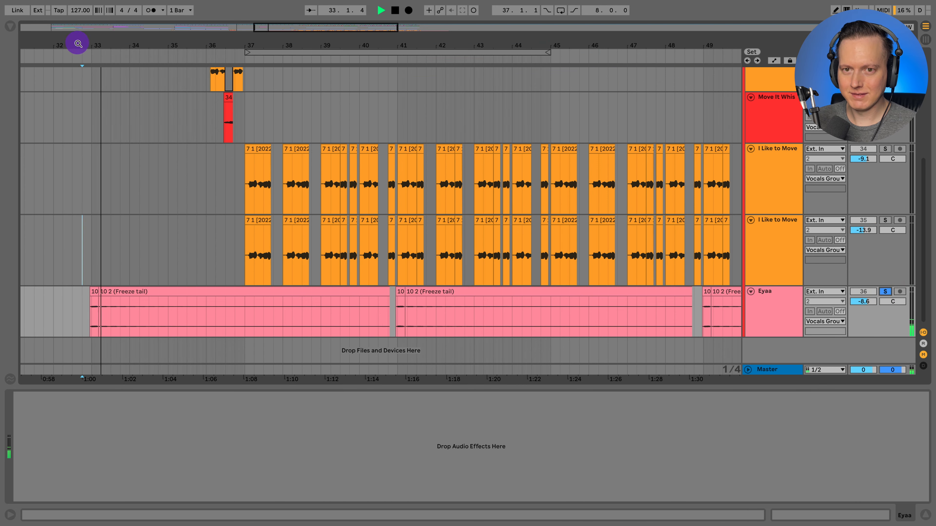
drag(78, 42, 77, 67)
scroll(238, 217, left, 5)
key(space)
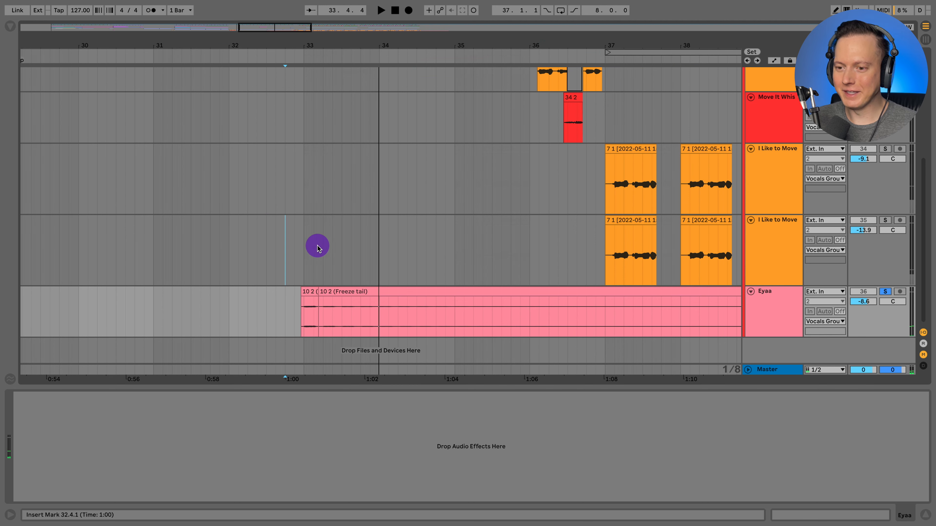
scroll(323, 254, right, 2)
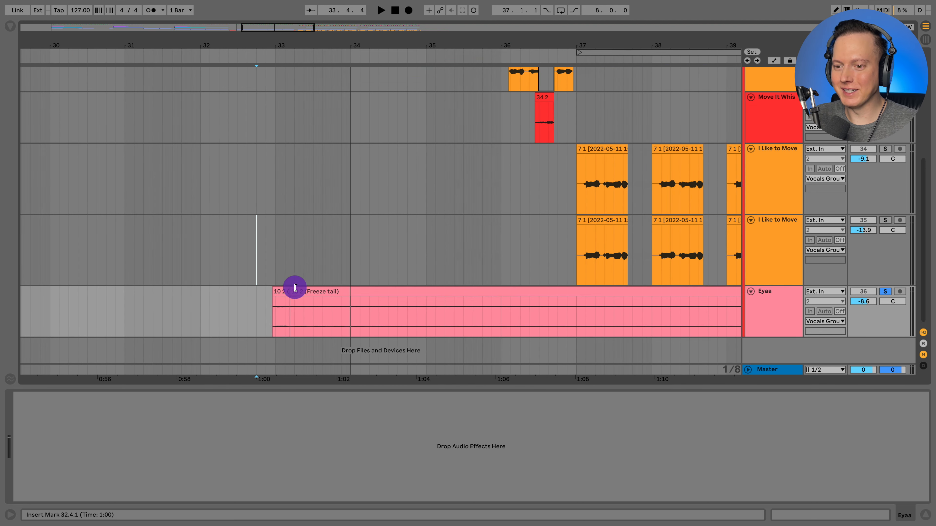
drag(327, 67, 327, 41)
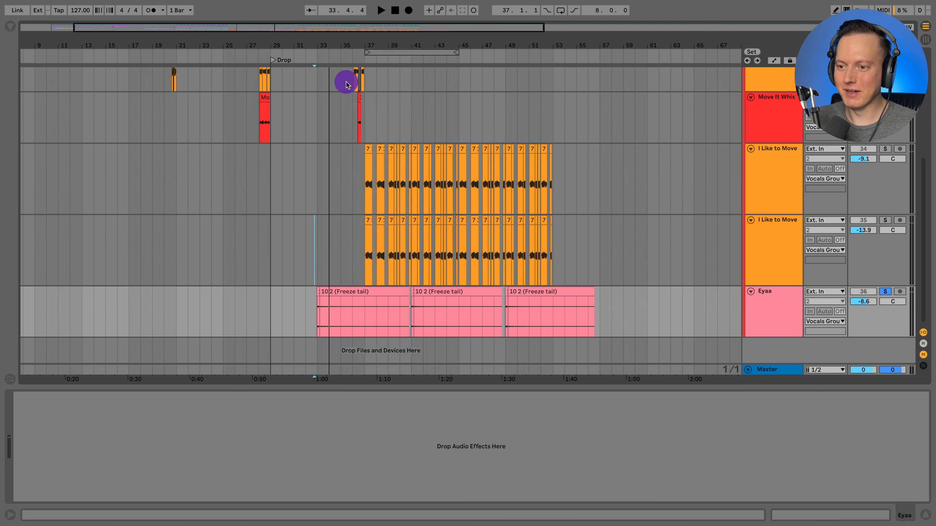
scroll(396, 144, up, 4)
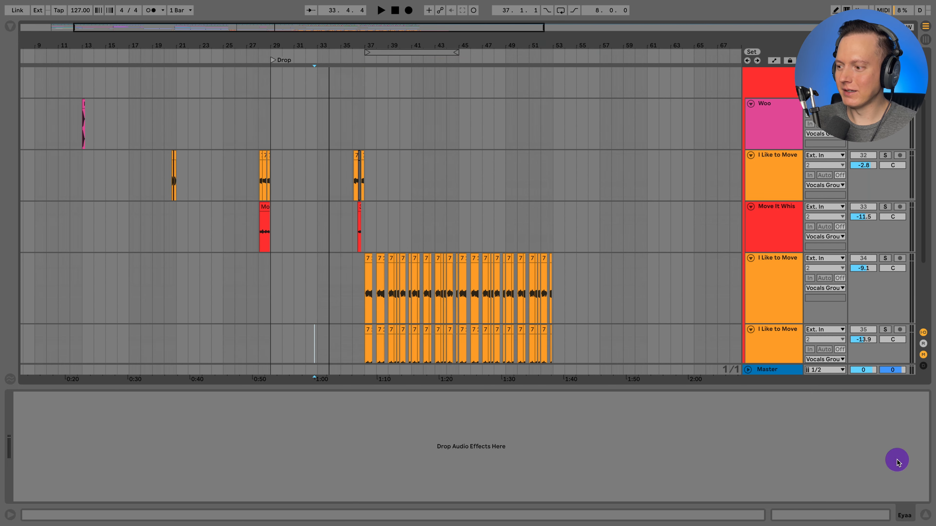
Step: Examine the second I Like to Move It track's device chain from EQ Eight through Utility, then hide the device view
click(927, 514)
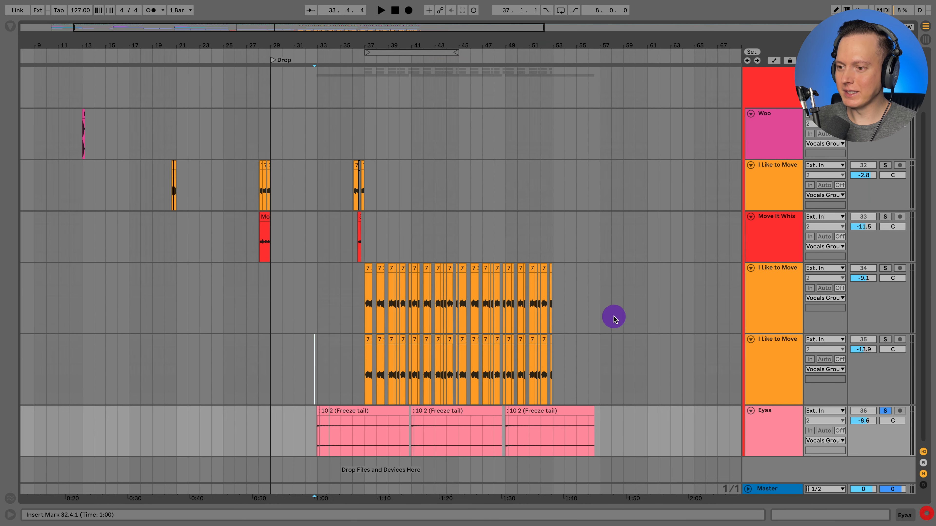
click(772, 292)
click(859, 512)
scroll(207, 420, left, 5)
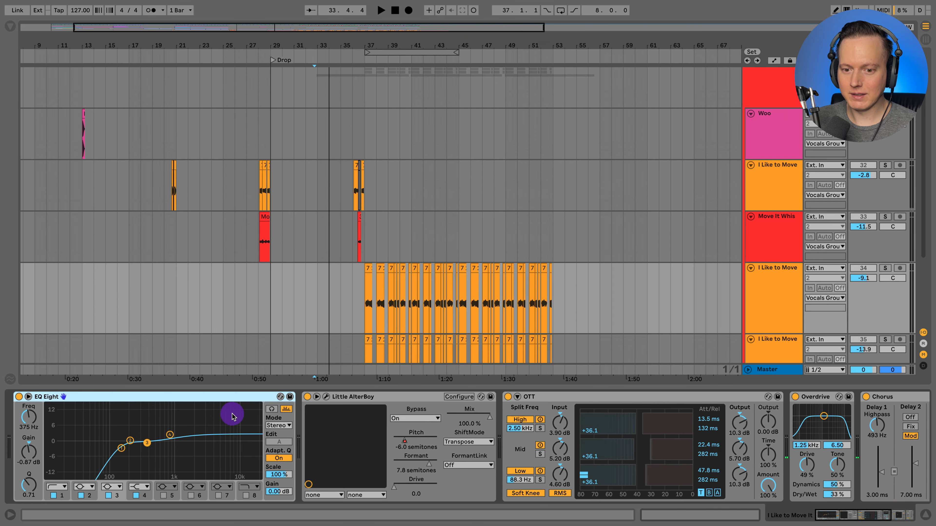
scroll(208, 420, right, 4)
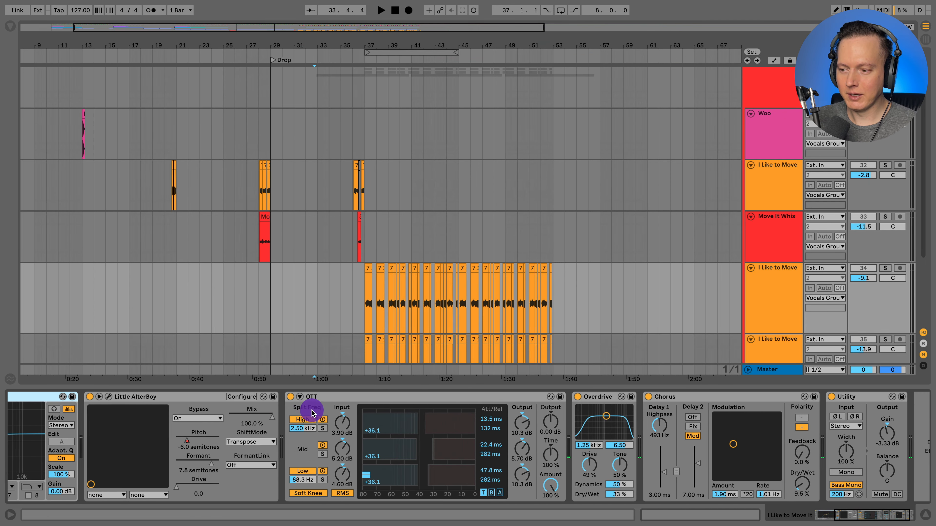
scroll(598, 425, right, 1)
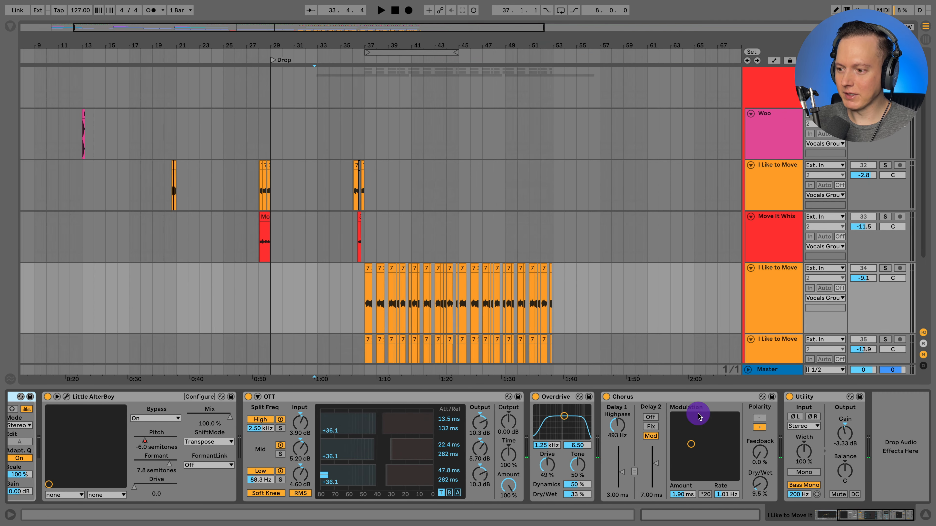
click(927, 516)
Step: Examine the first I Like to Move It track's device chain, then hide the device view and select the Vocals_Group track
click(334, 251)
click(768, 180)
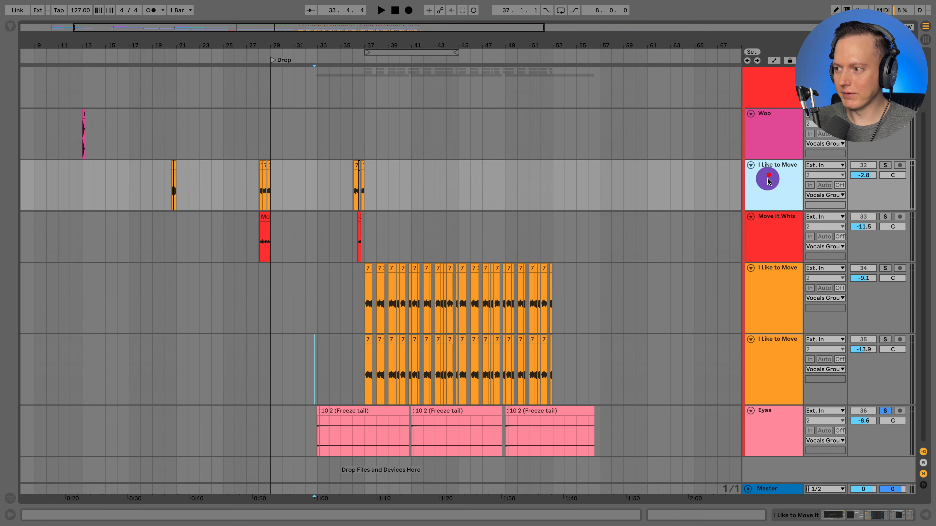
click(842, 516)
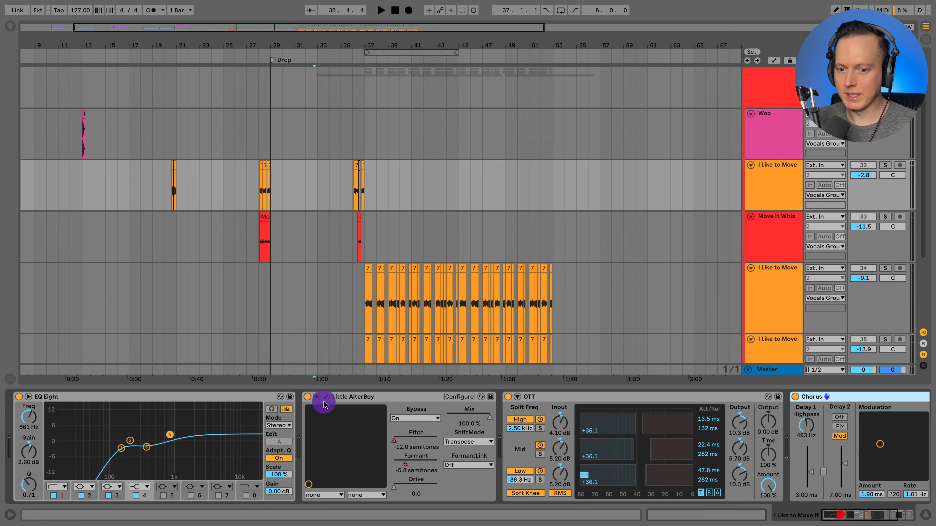
scroll(261, 387, right, 5)
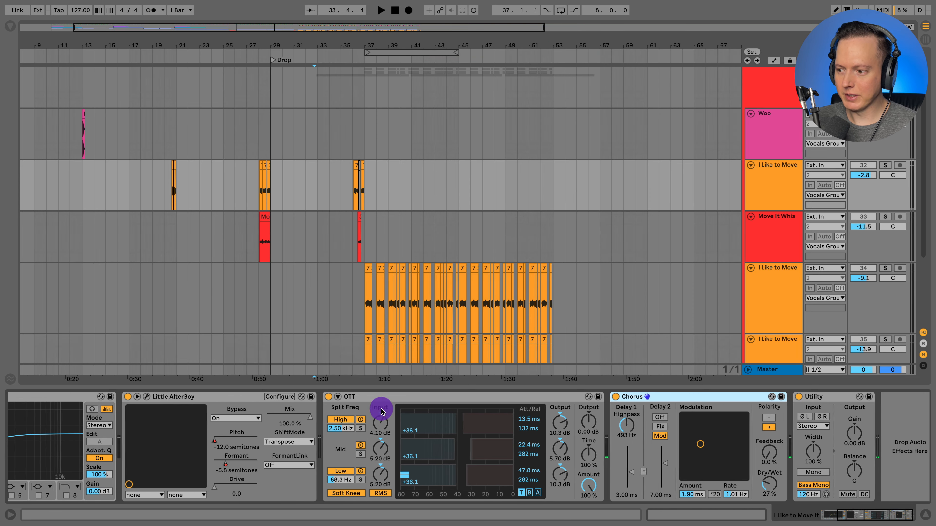
click(925, 516)
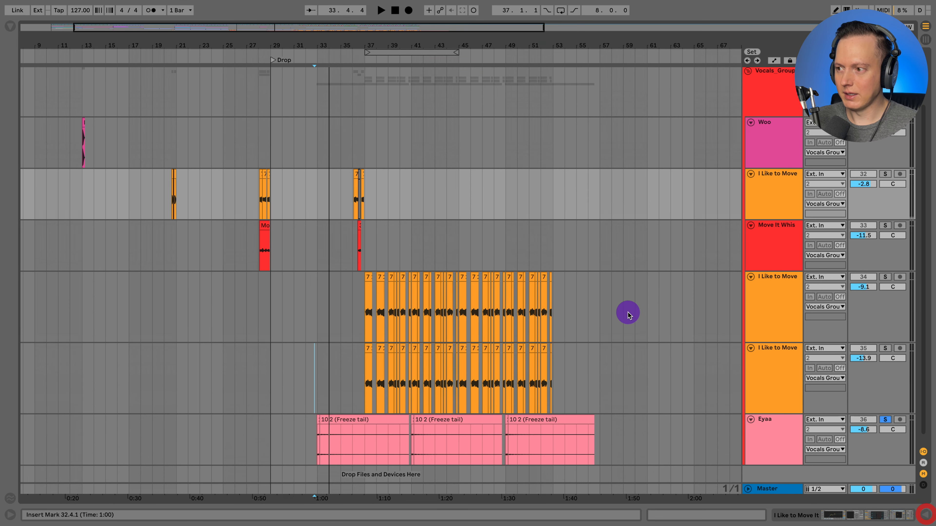
click(772, 149)
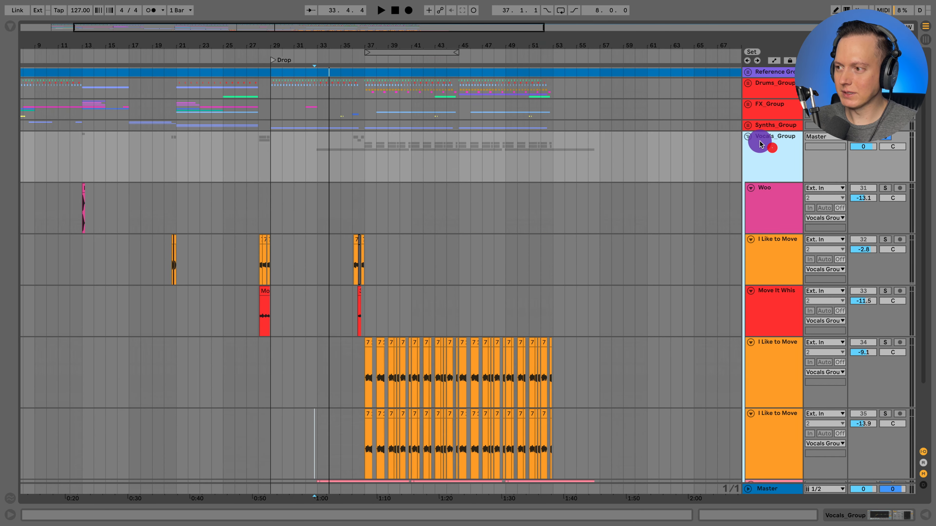